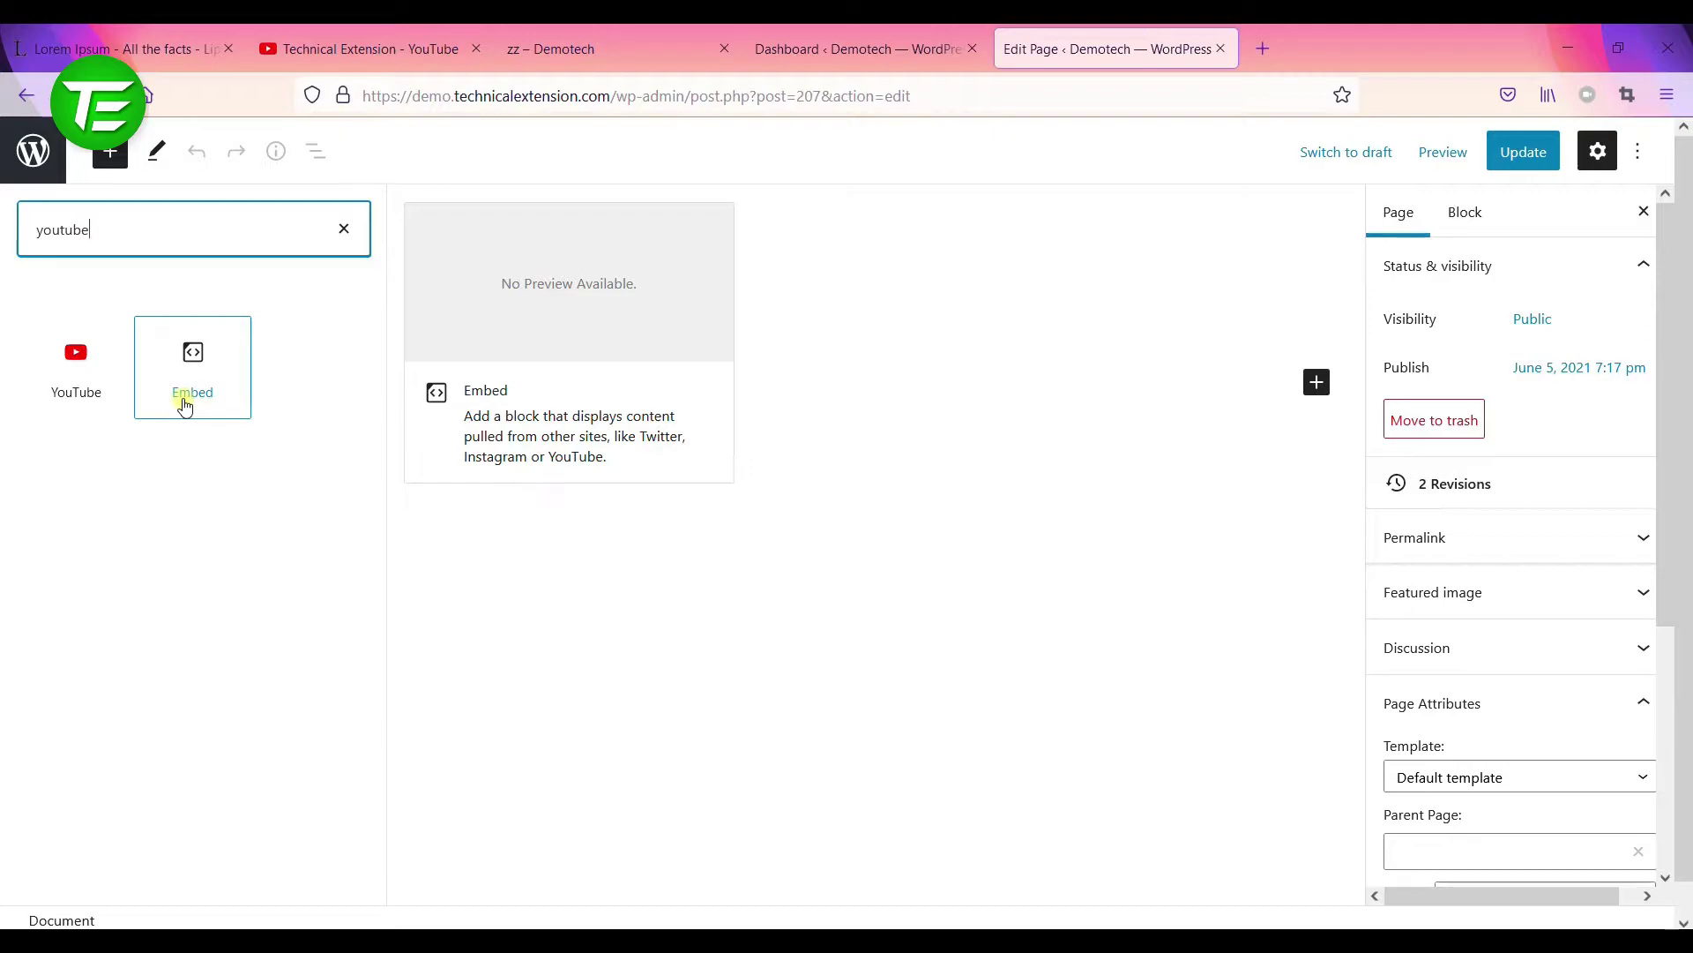
- Add a YouTube block to the zz page and embed the channel's "Best Wordpress Cache Plugin 2021" video using its copied link
left_click(77, 394)
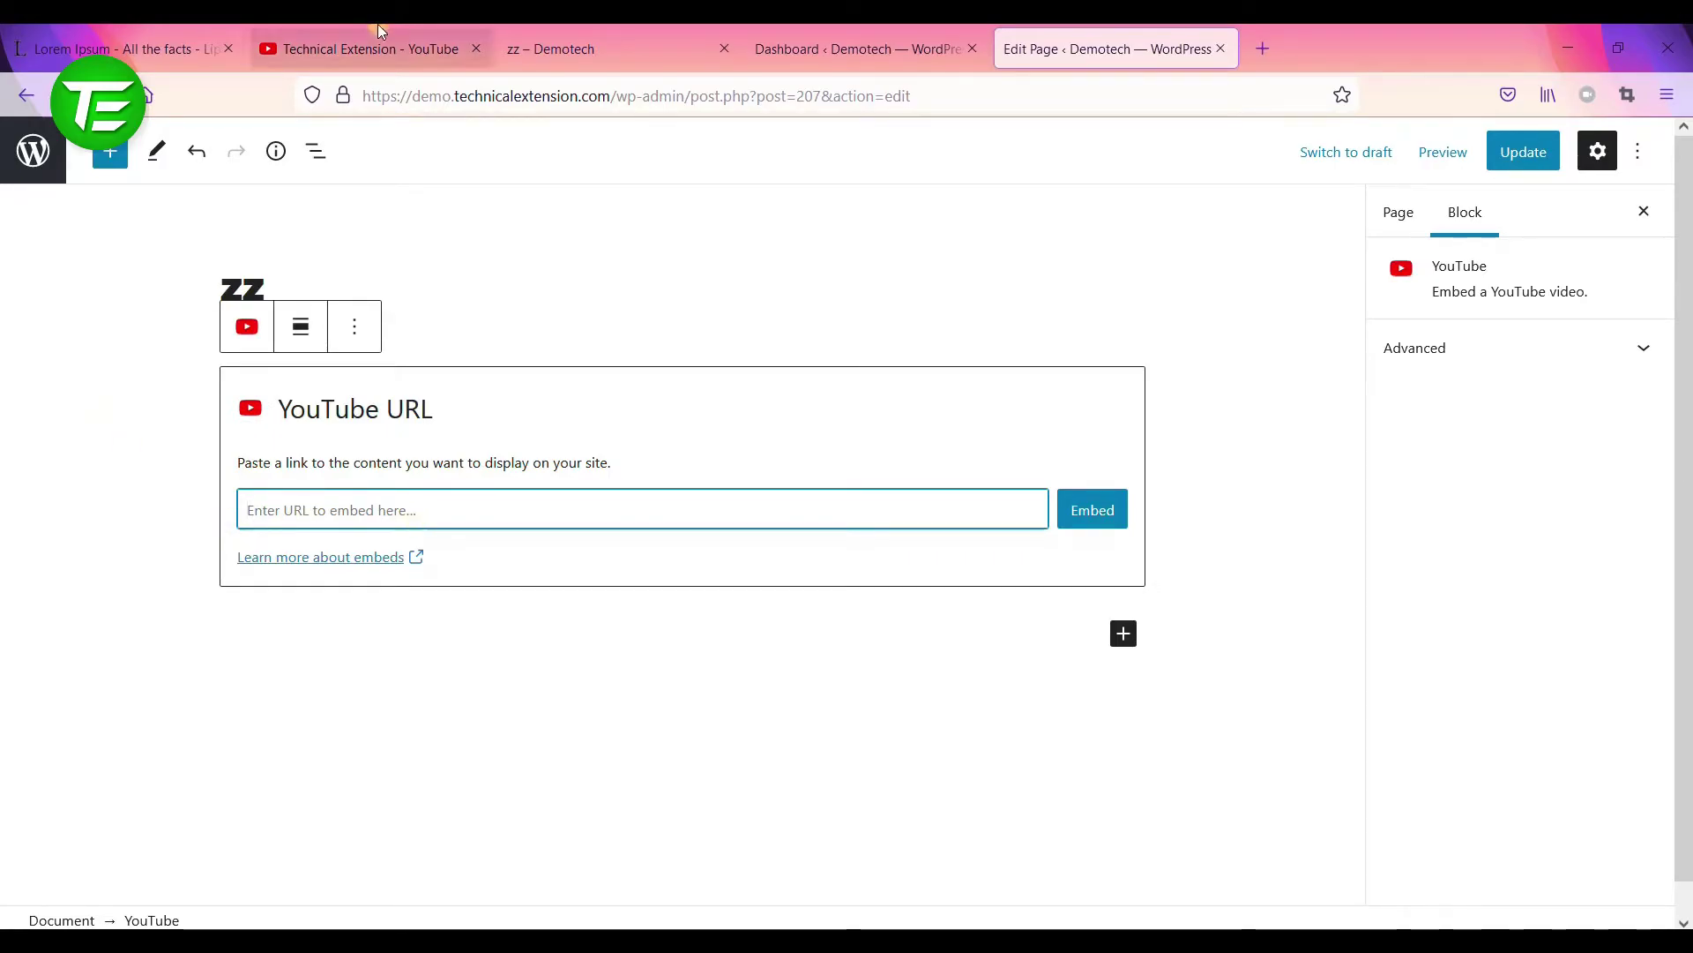
left_click(366, 48)
right_click(518, 492)
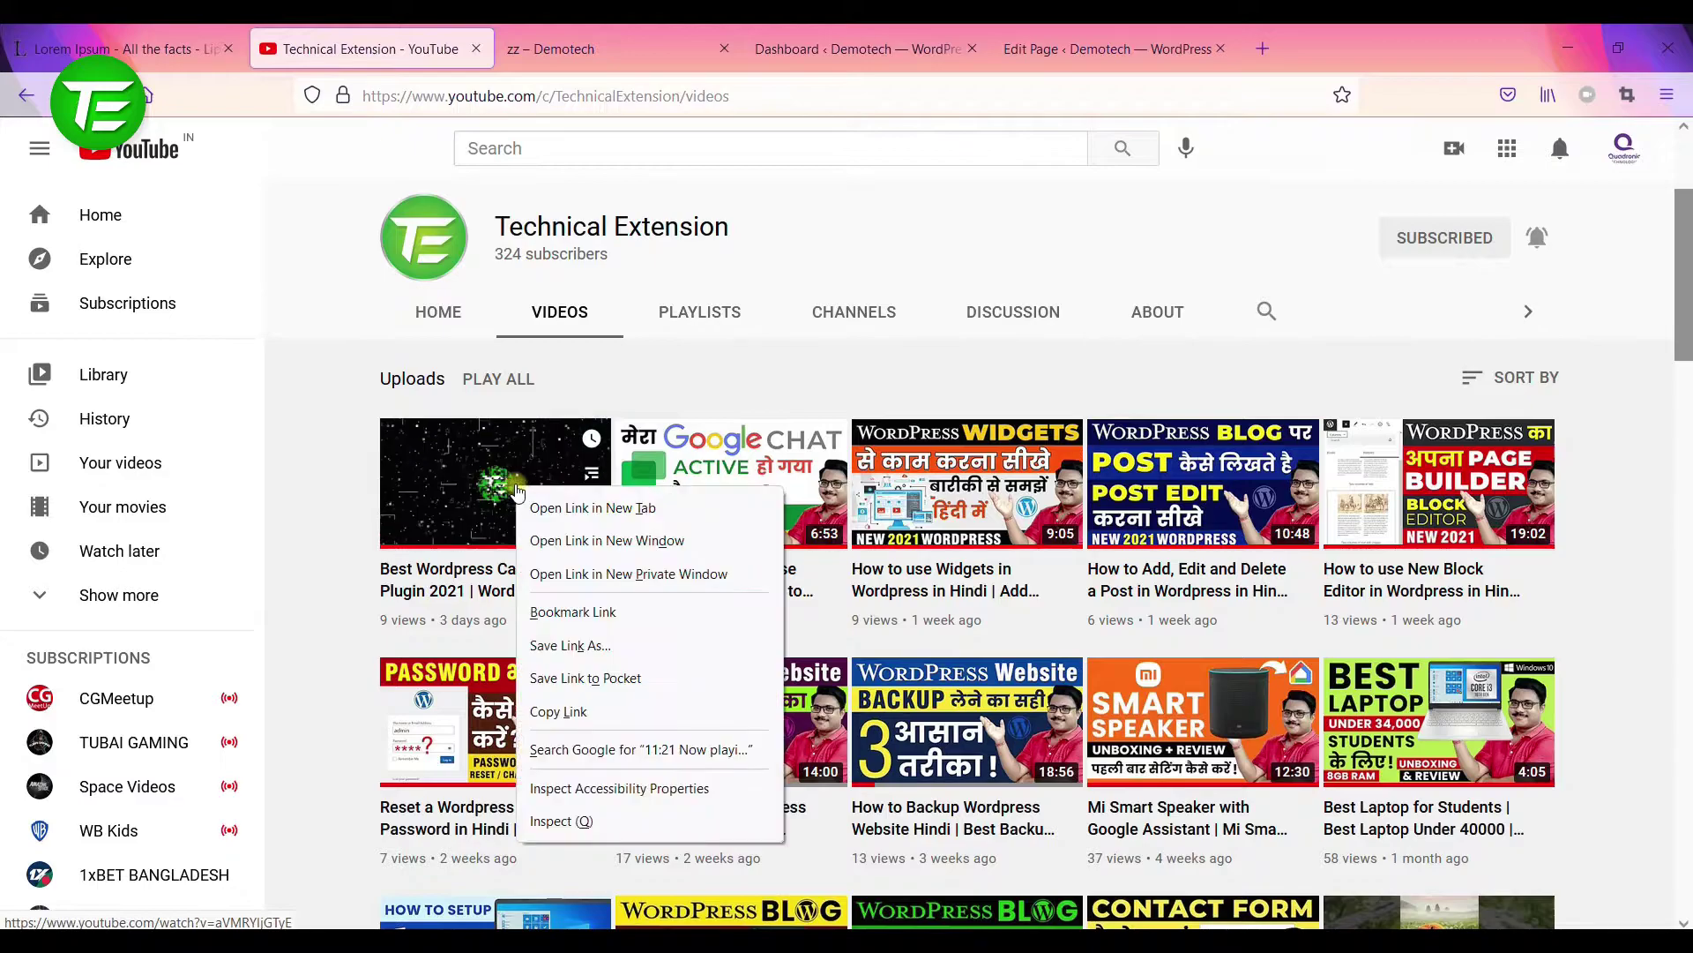
left_click(559, 711)
left_click(1117, 31)
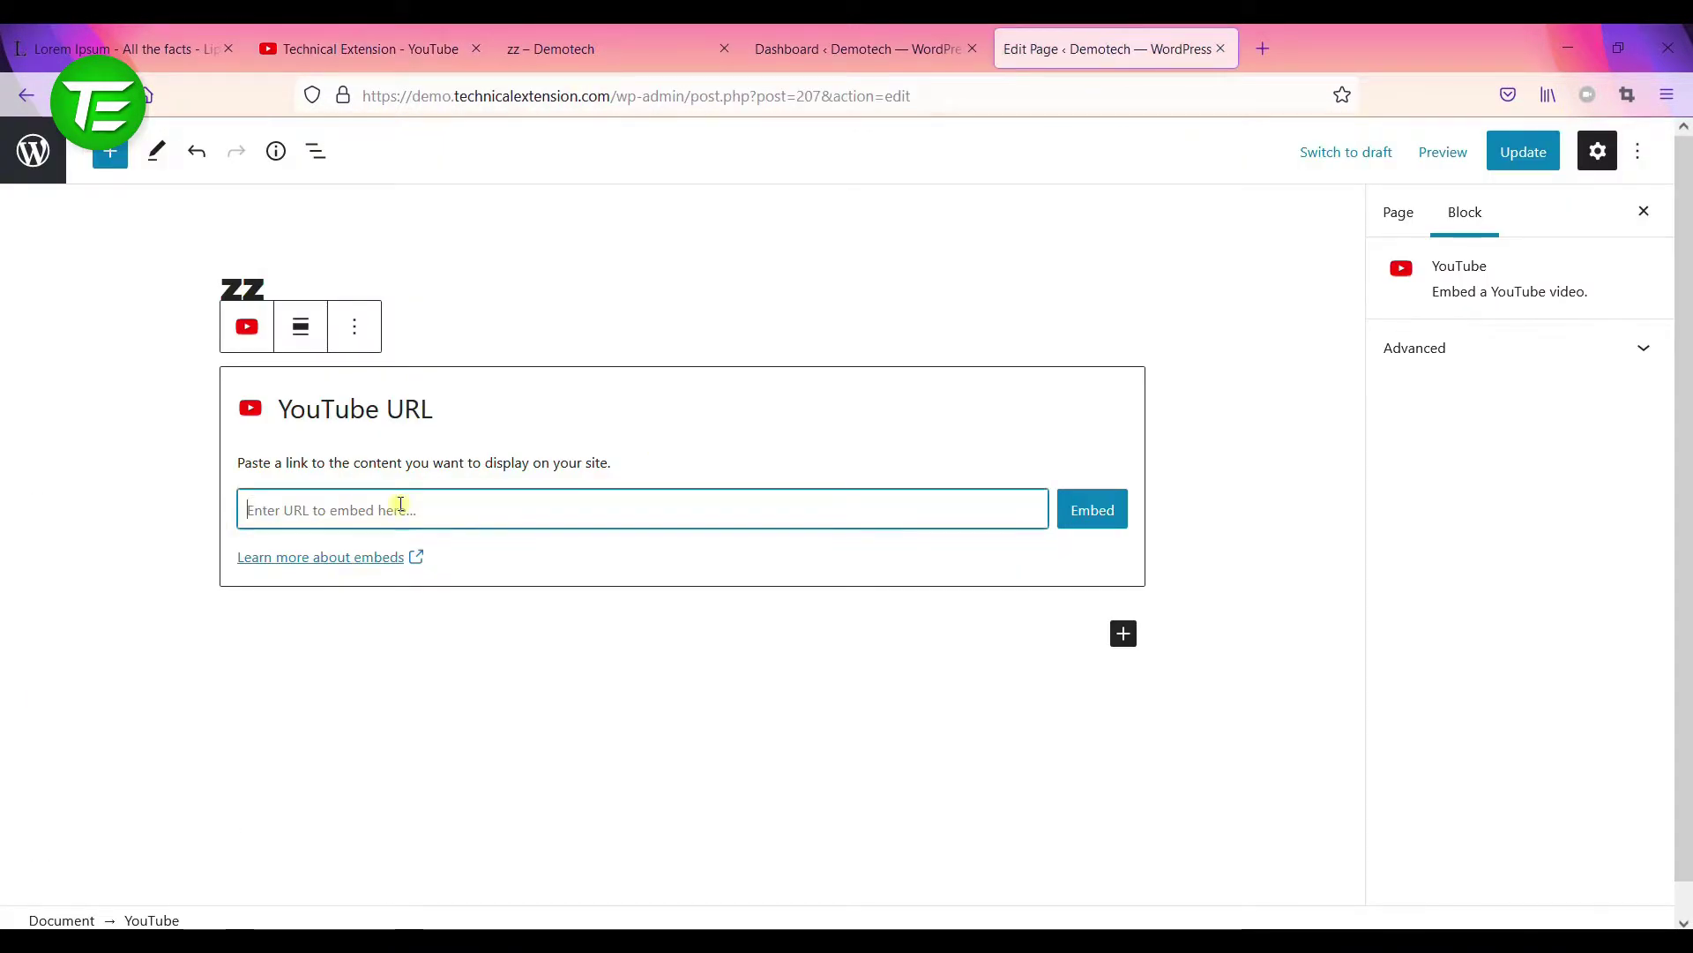
key("ctrl+v")
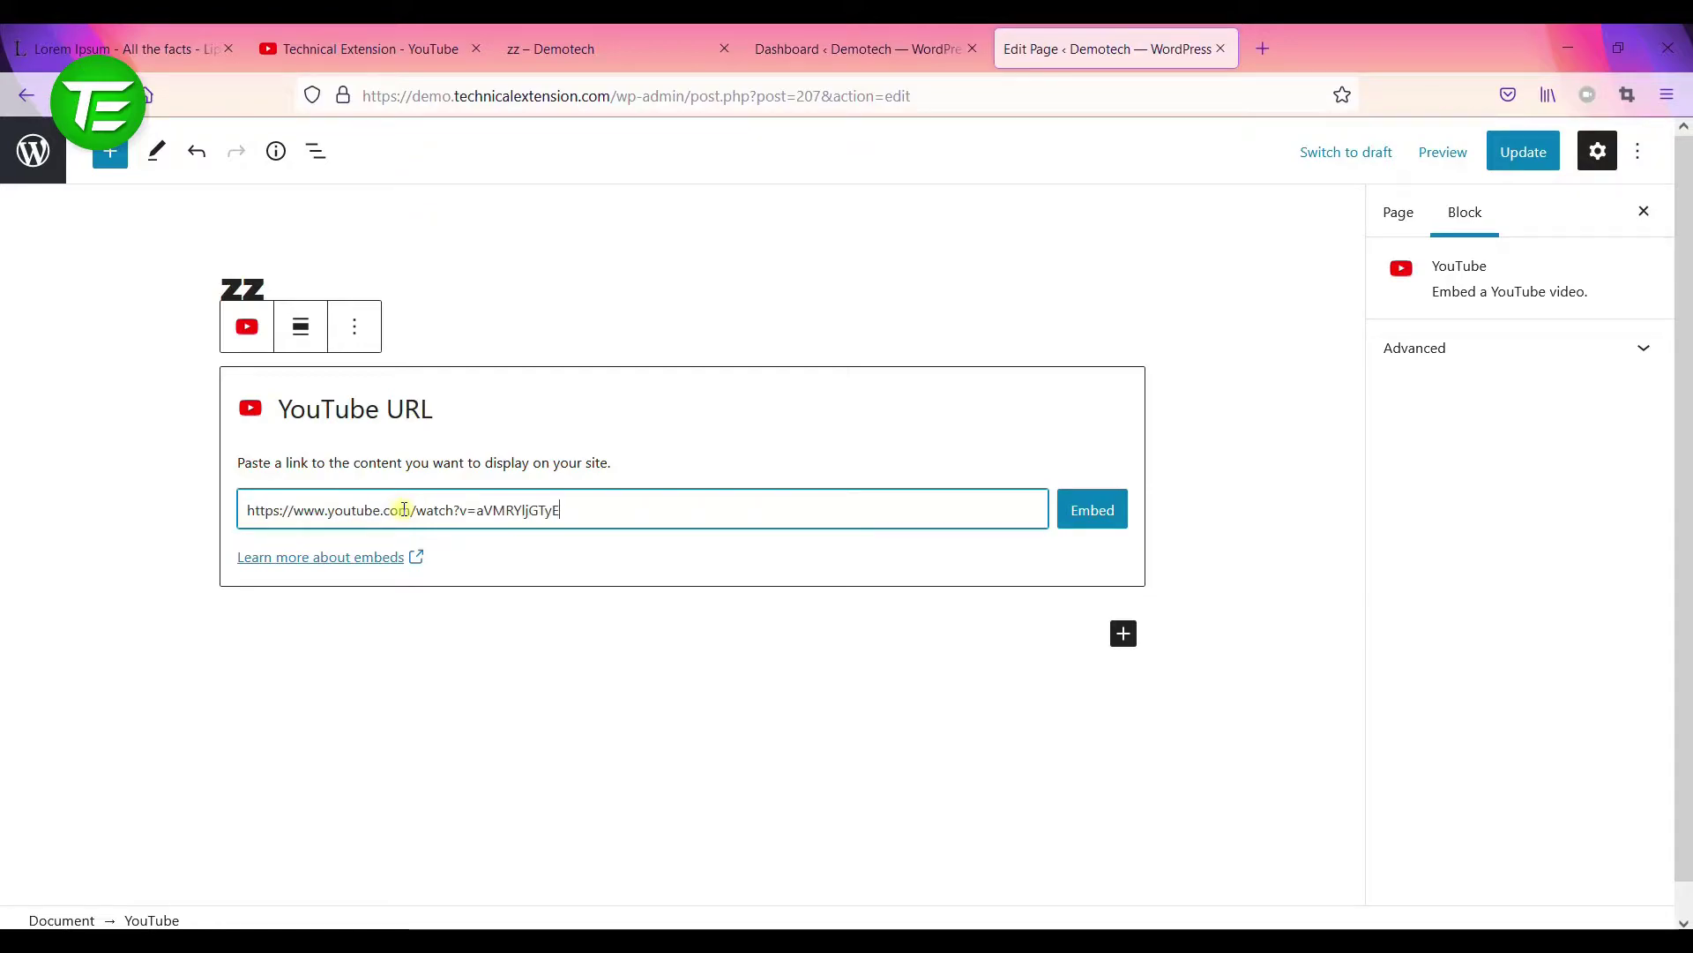
left_click(1093, 511)
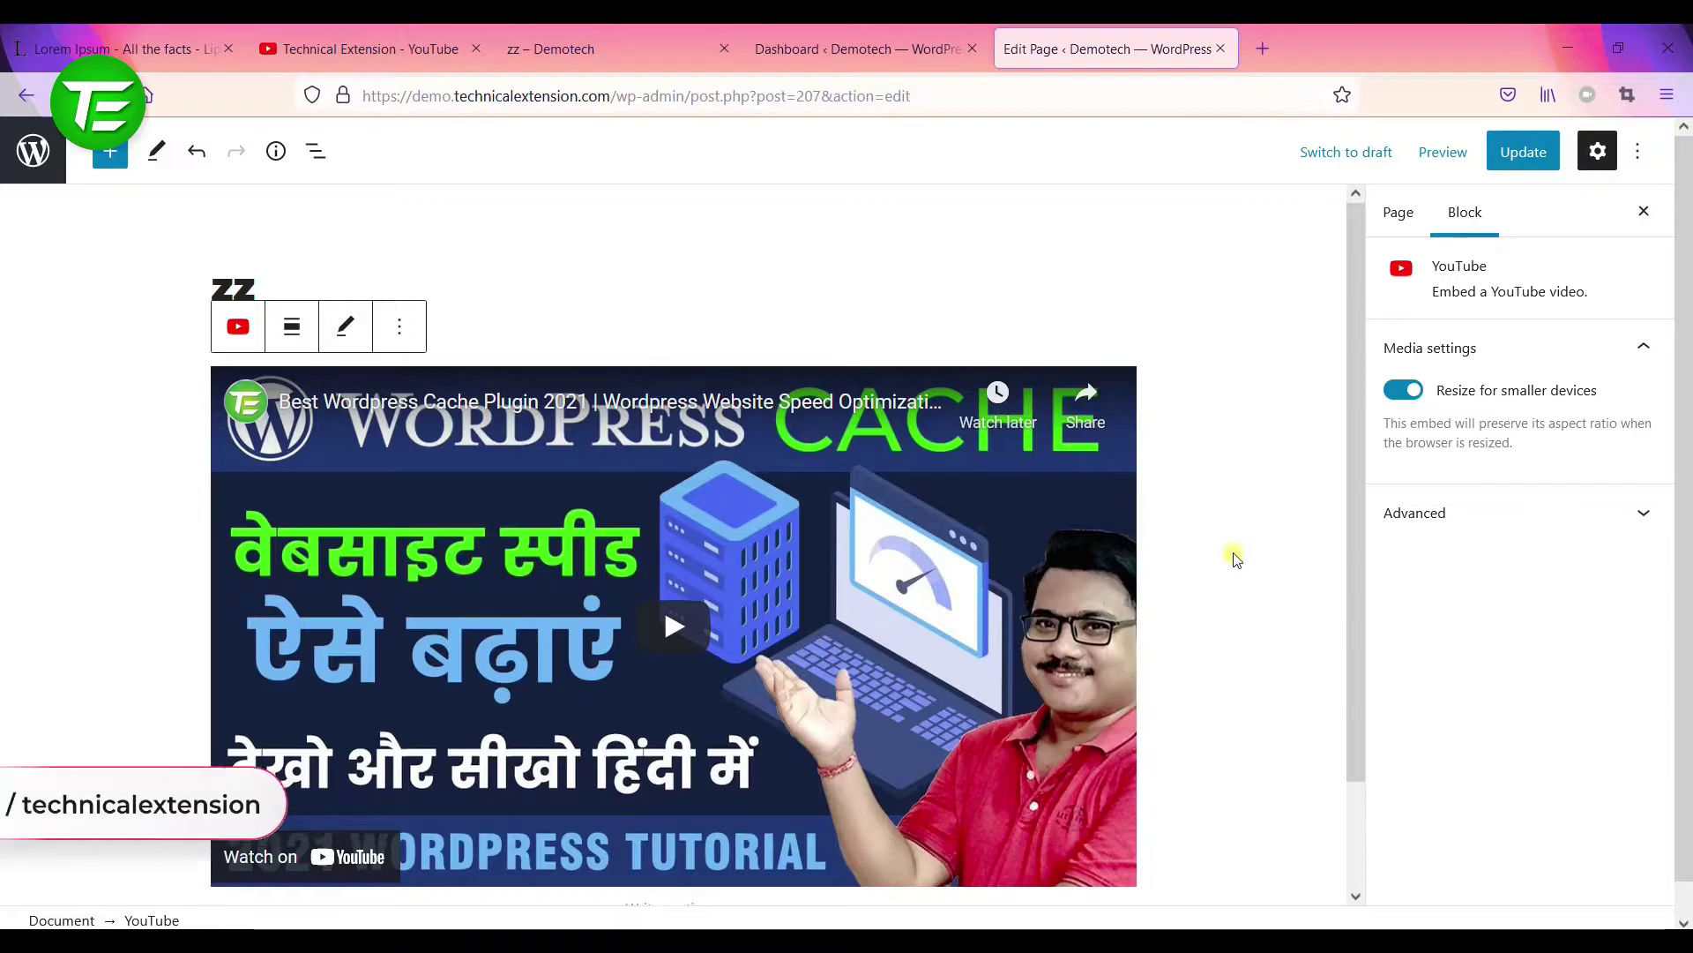
- Update the zz page and reload its live version to check the embedded cache plugin video
scroll(1230, 593, "down", 2)
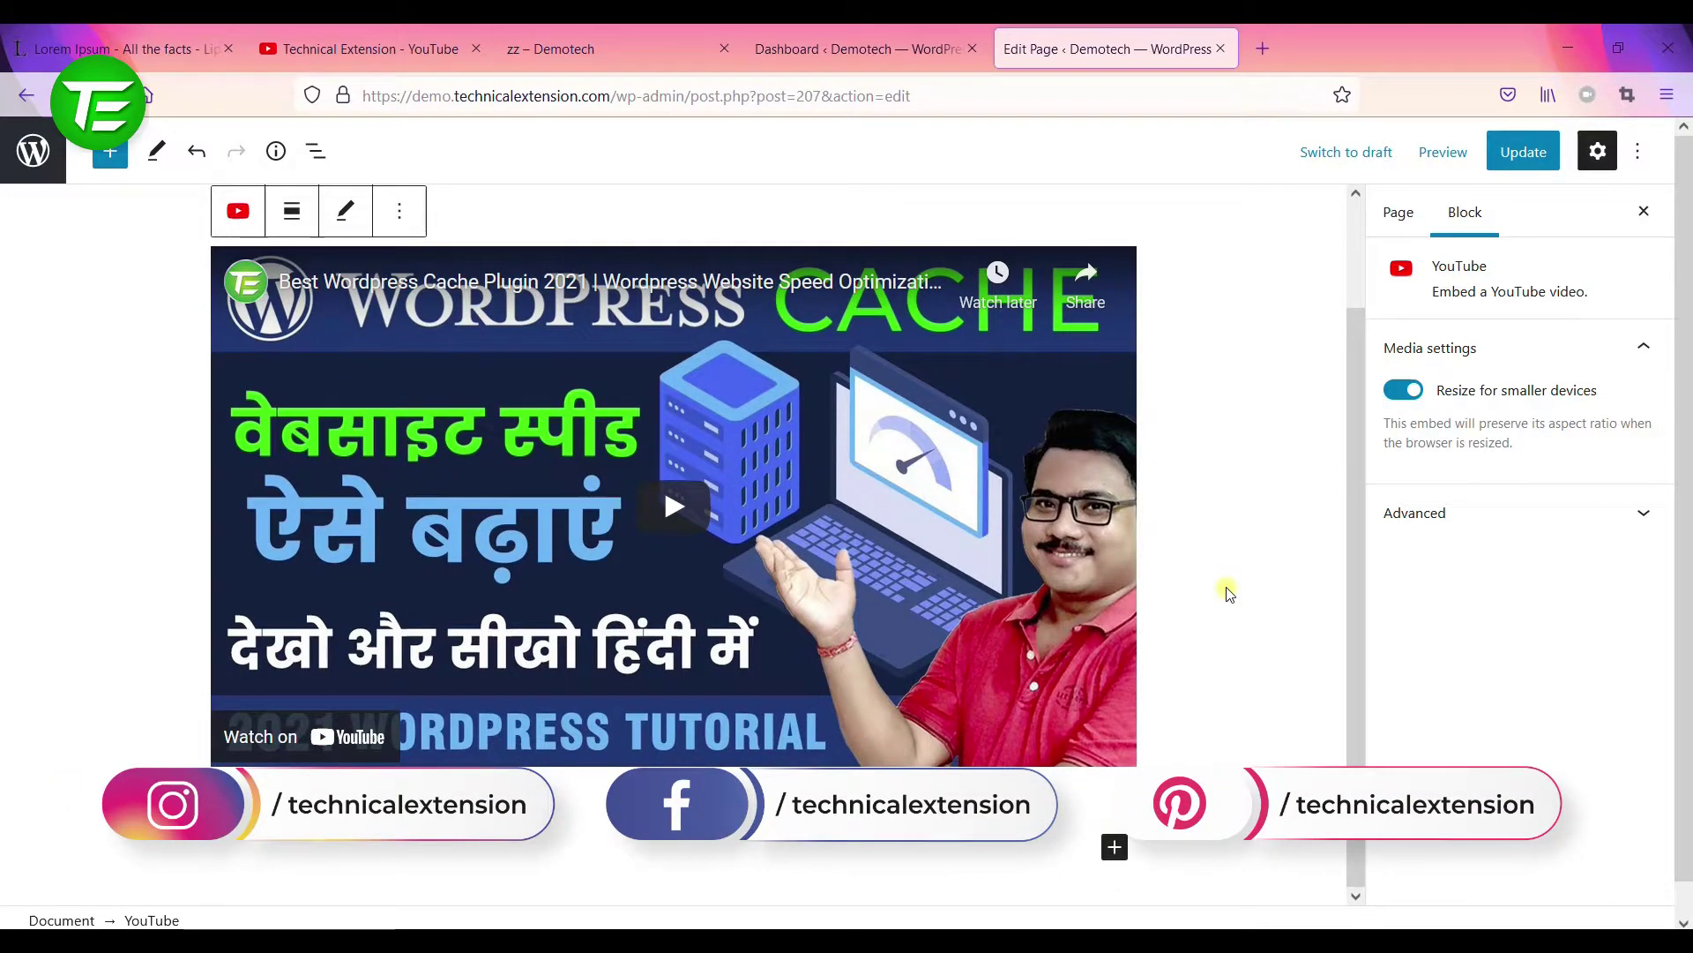
left_click(1524, 153)
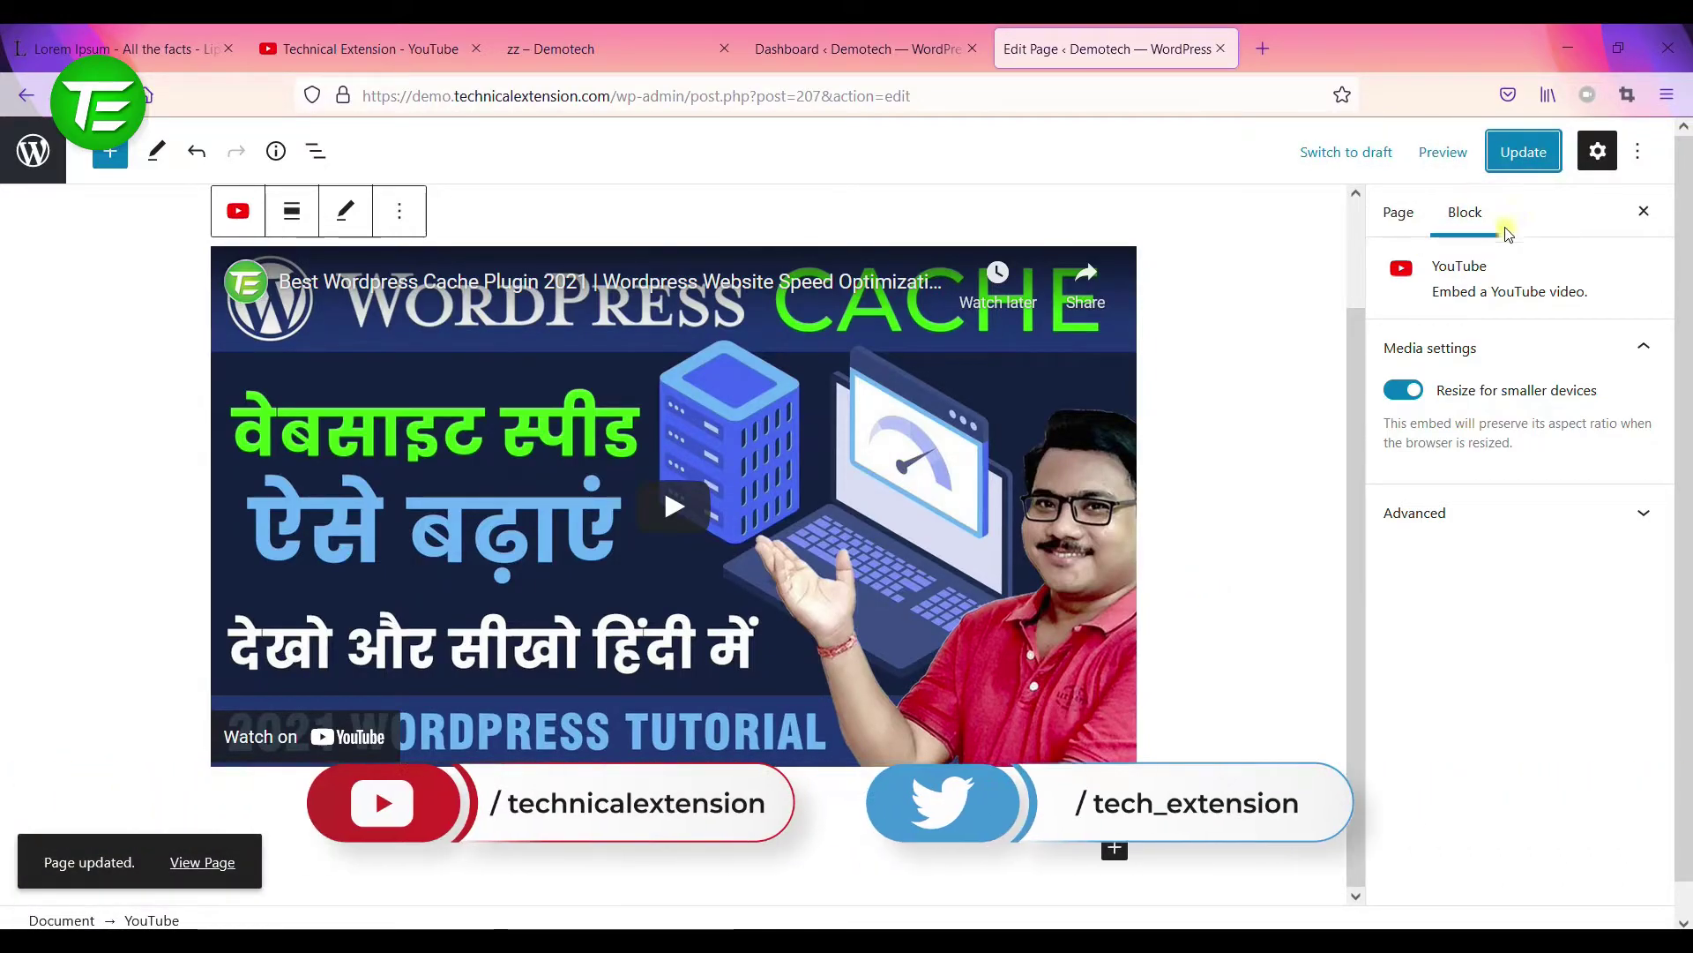
left_click(663, 51)
left_click(117, 96)
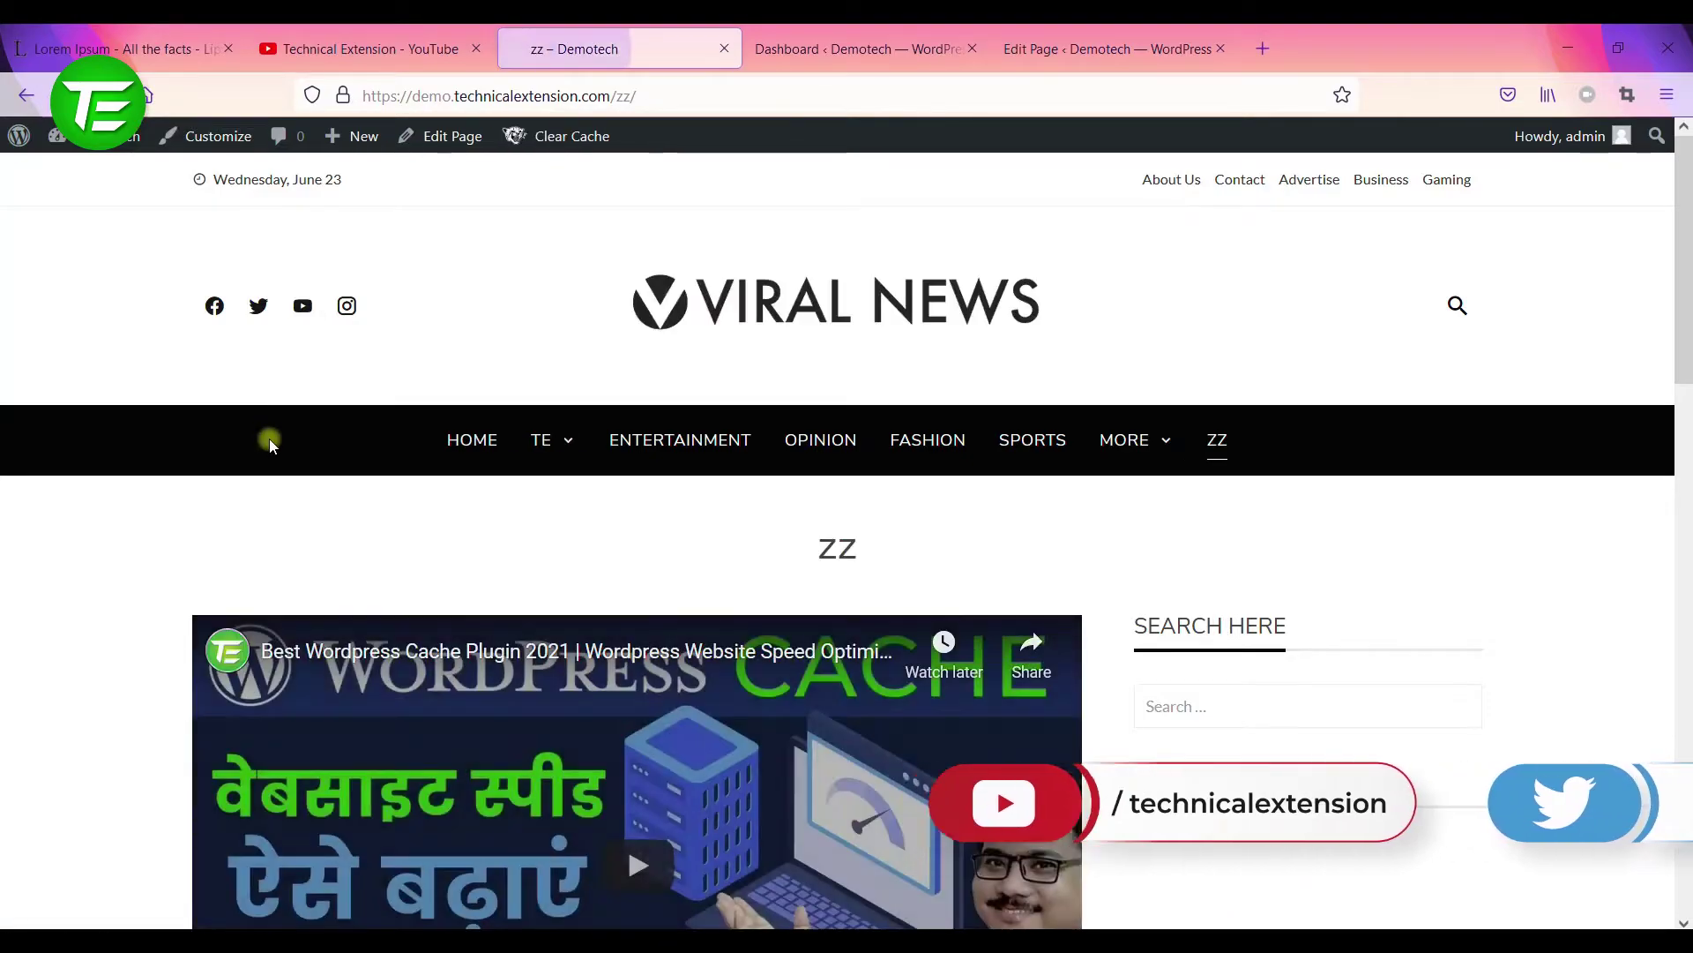
scroll(124, 635, "down", 5)
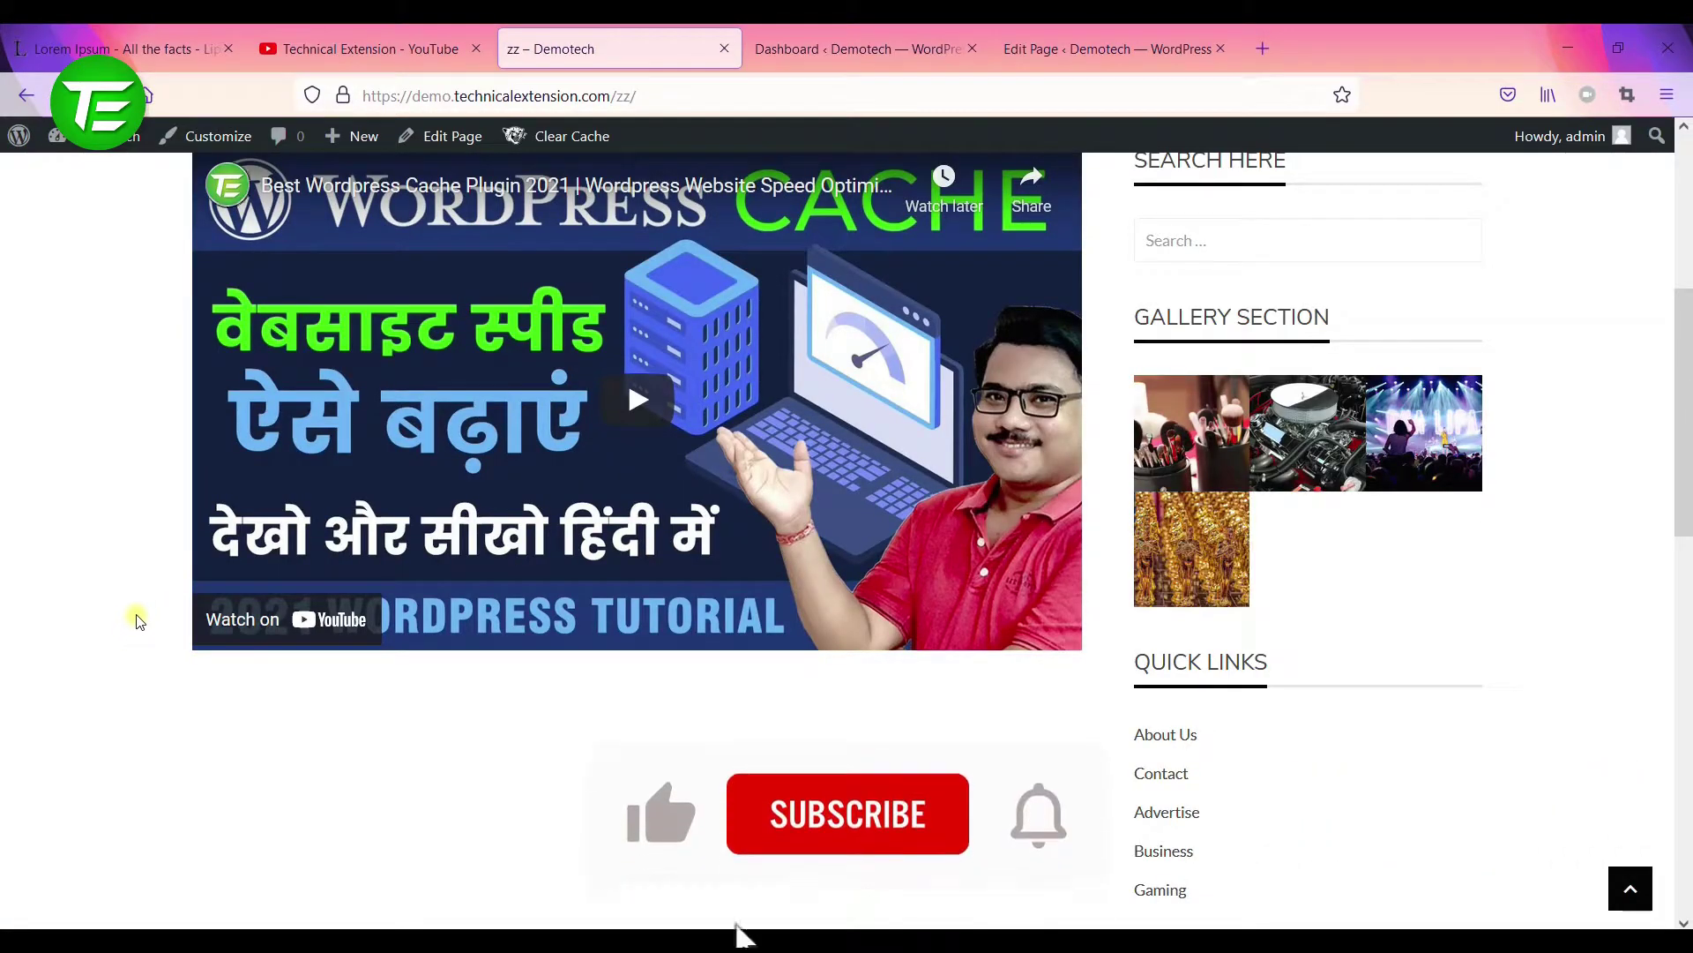
scroll(138, 618, "down", 3)
scroll(141, 613, "up", 4)
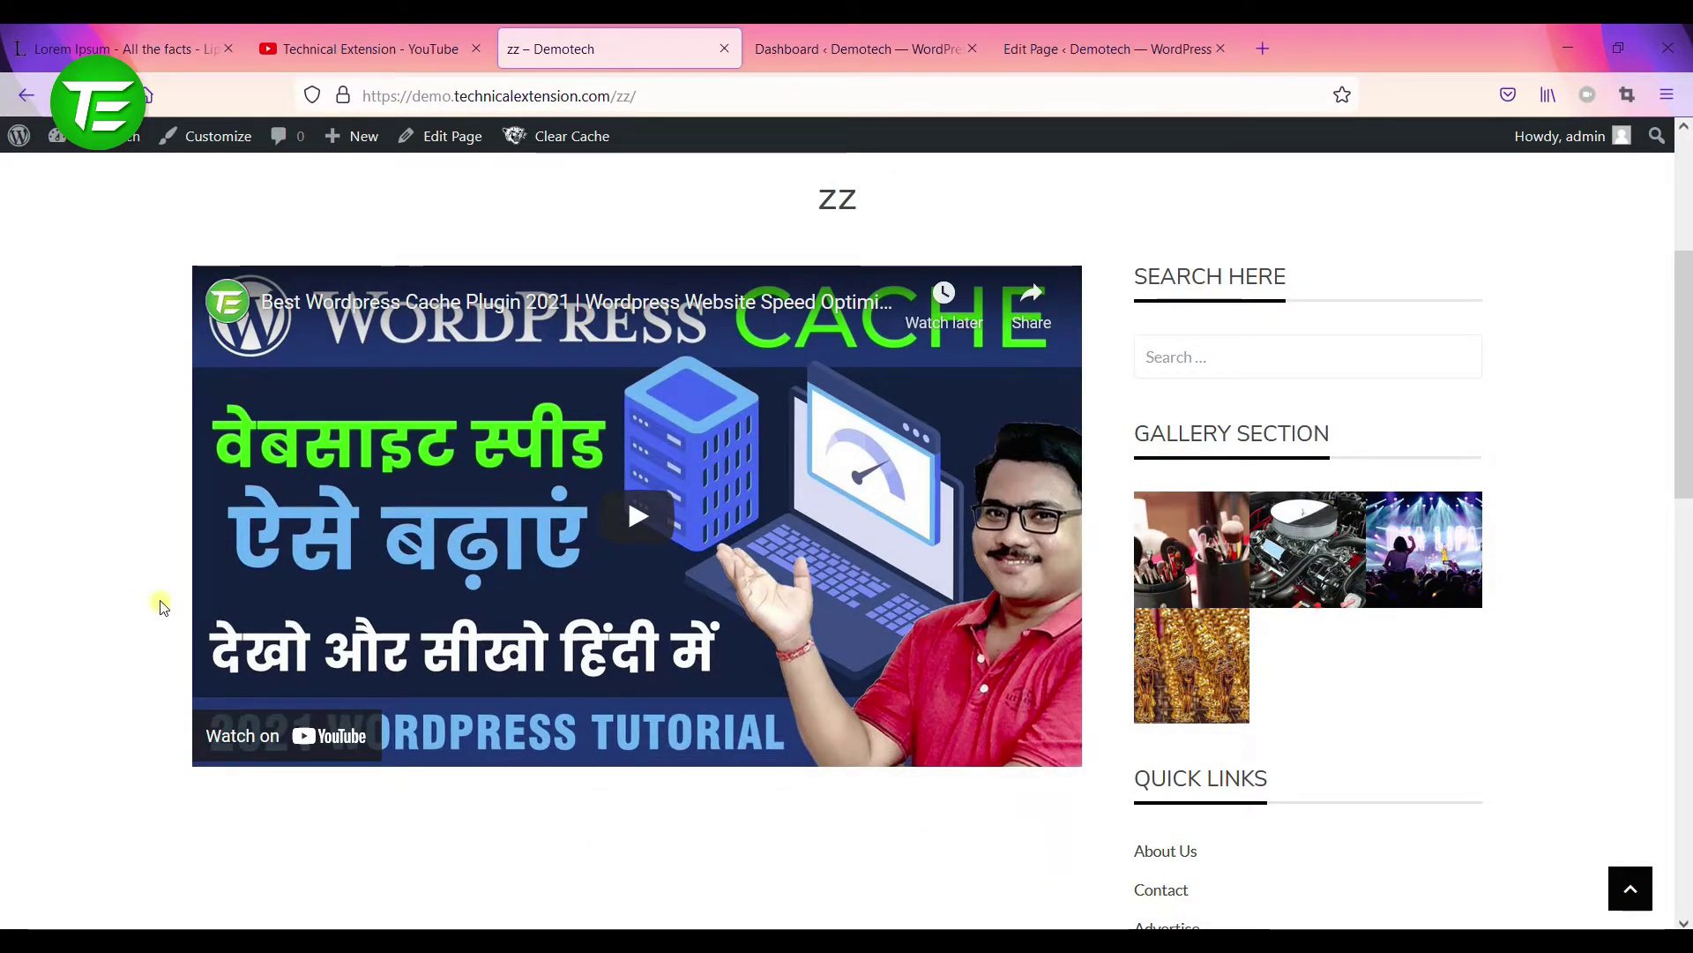
- Search the full block library for "col" and insert a Columns block with the 50 / 50 layout into the zz page
left_click(1103, 49)
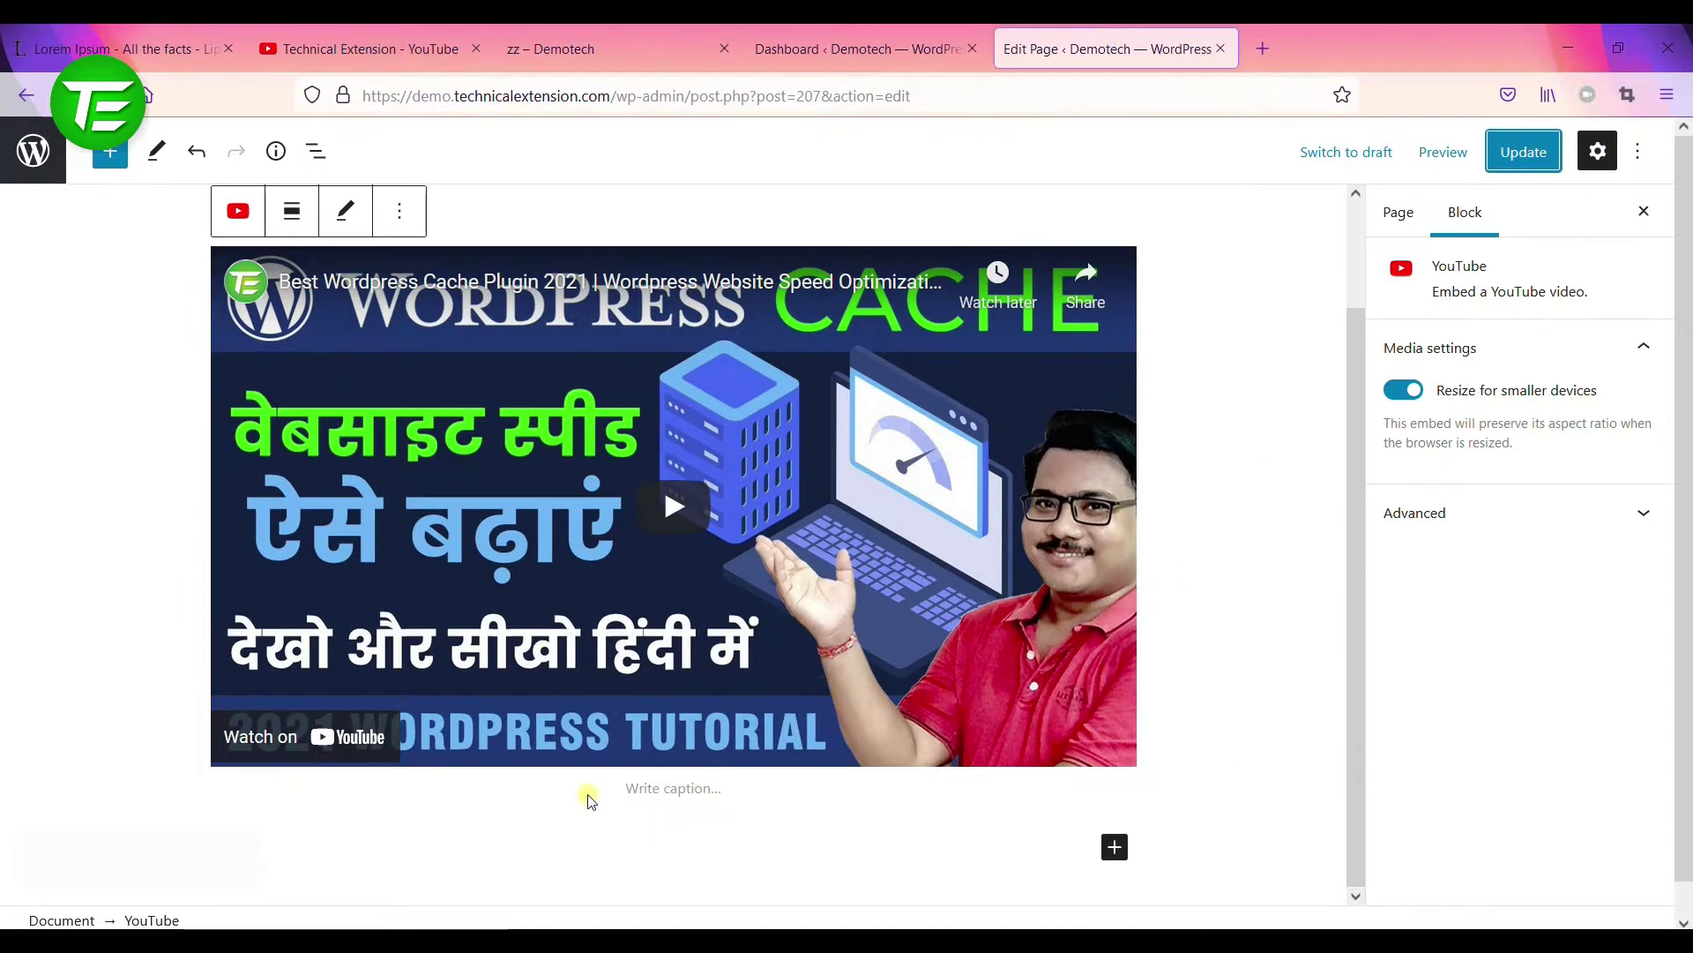
left_click(1115, 848)
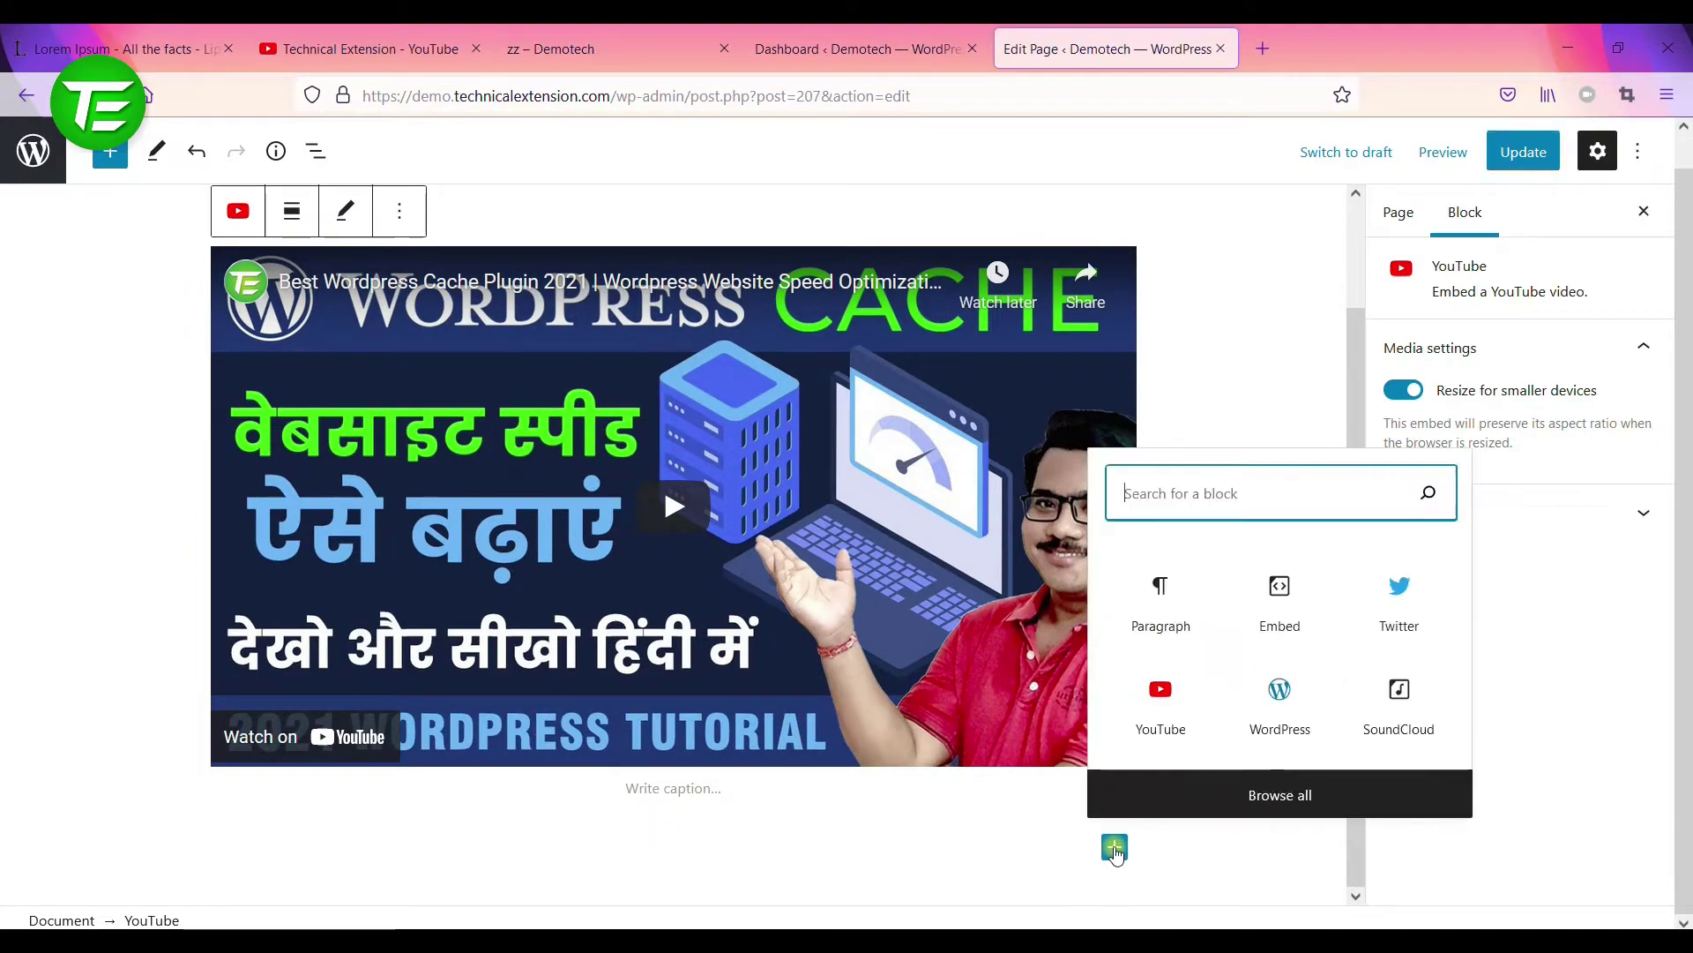
left_click(1190, 795)
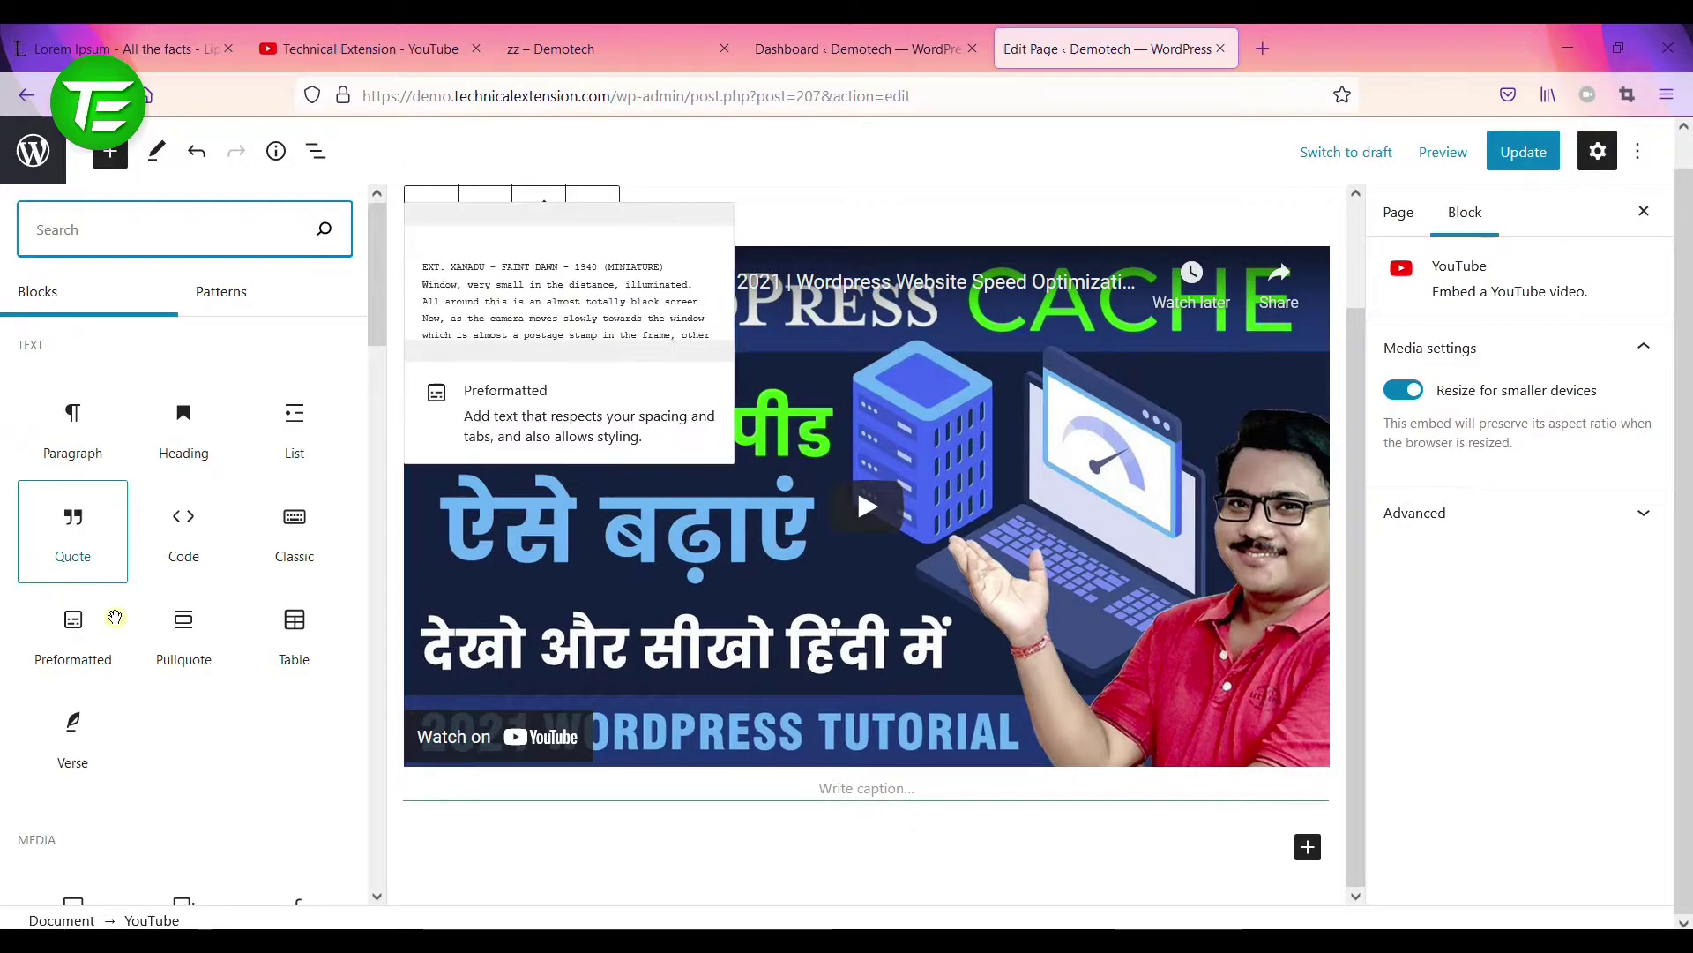
scroll(147, 611, "down", 4)
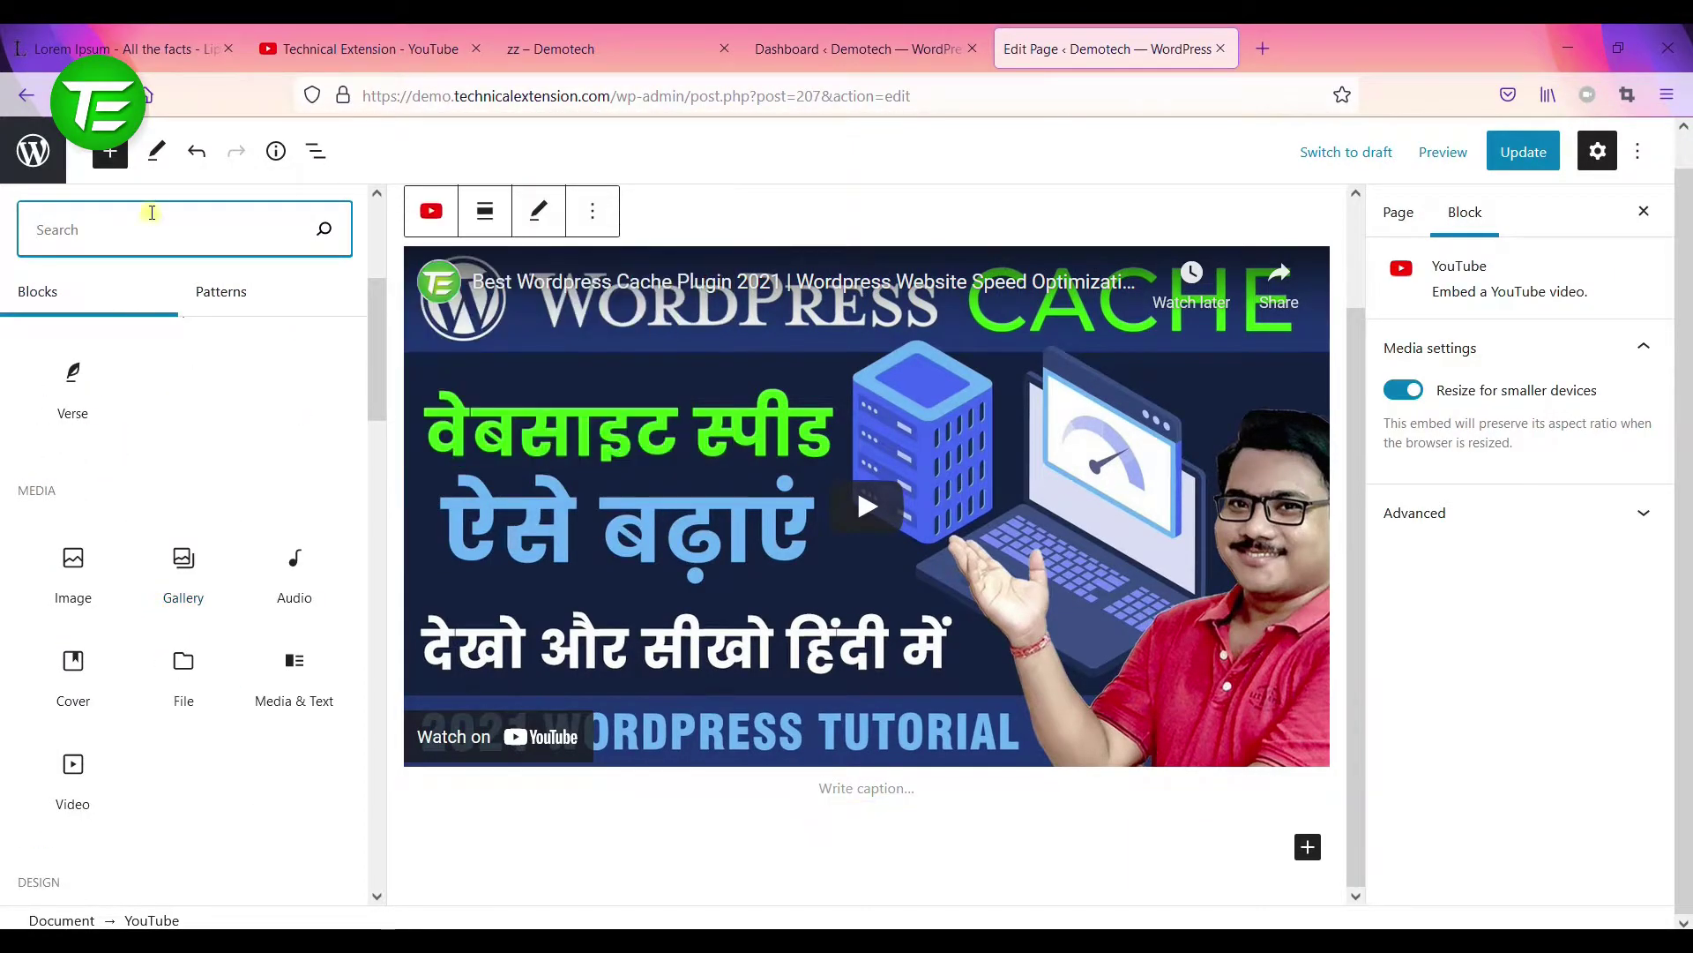
type("colo")
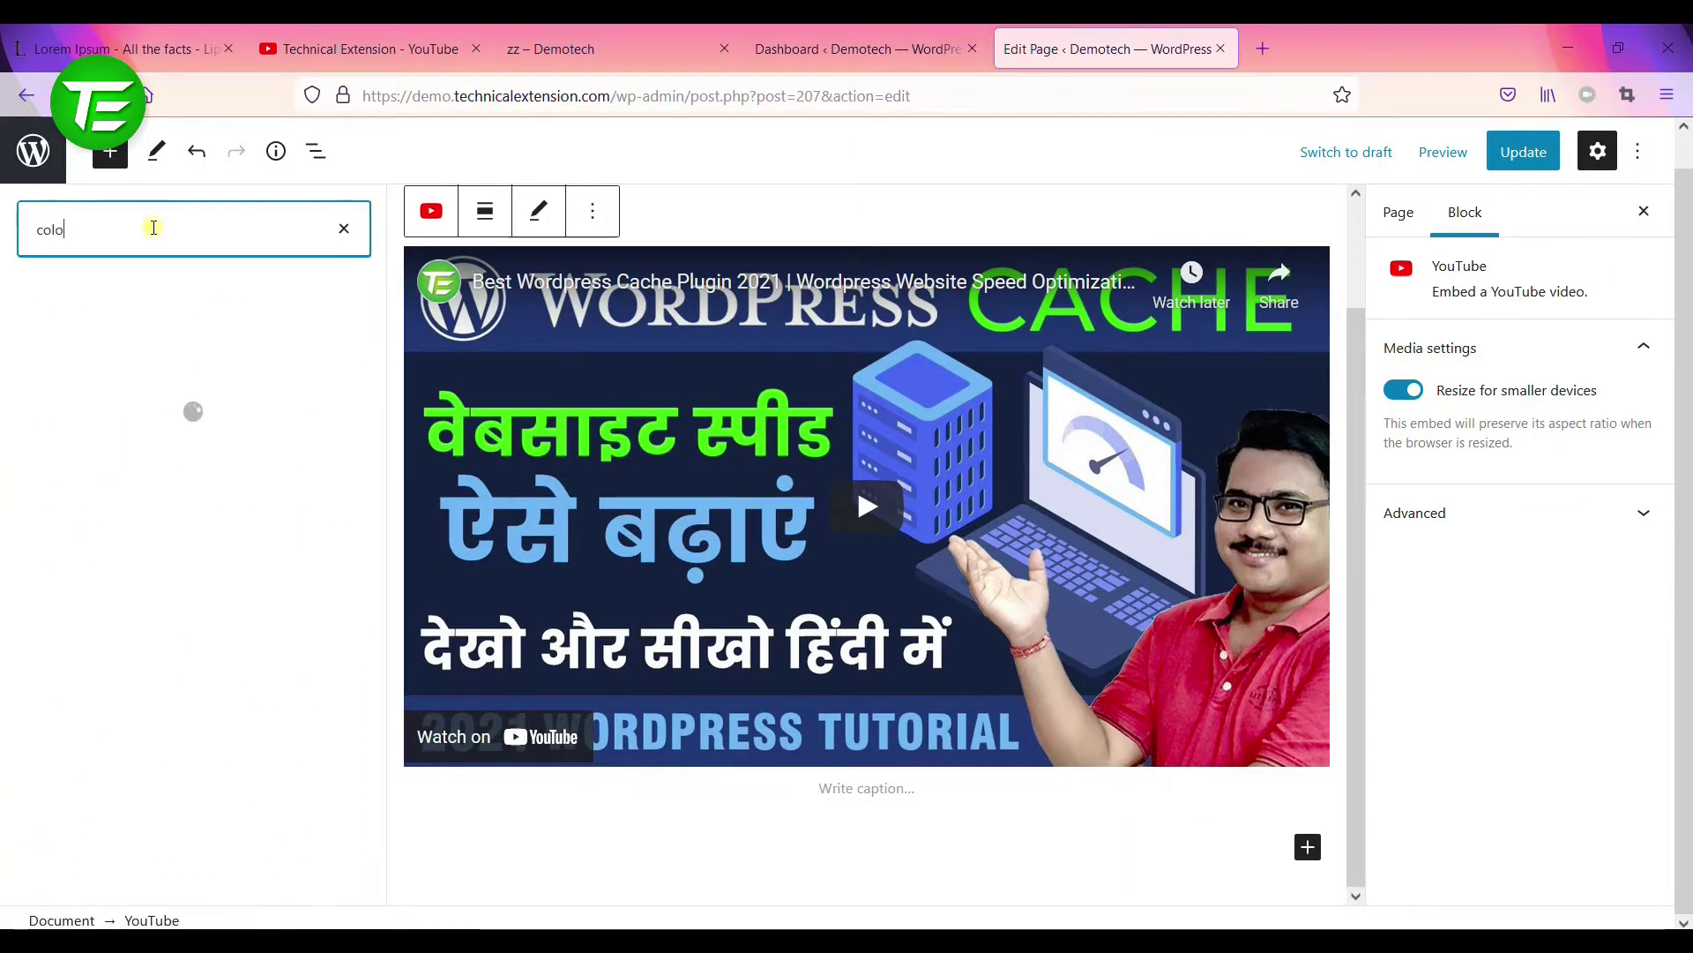
key("BackSpace")
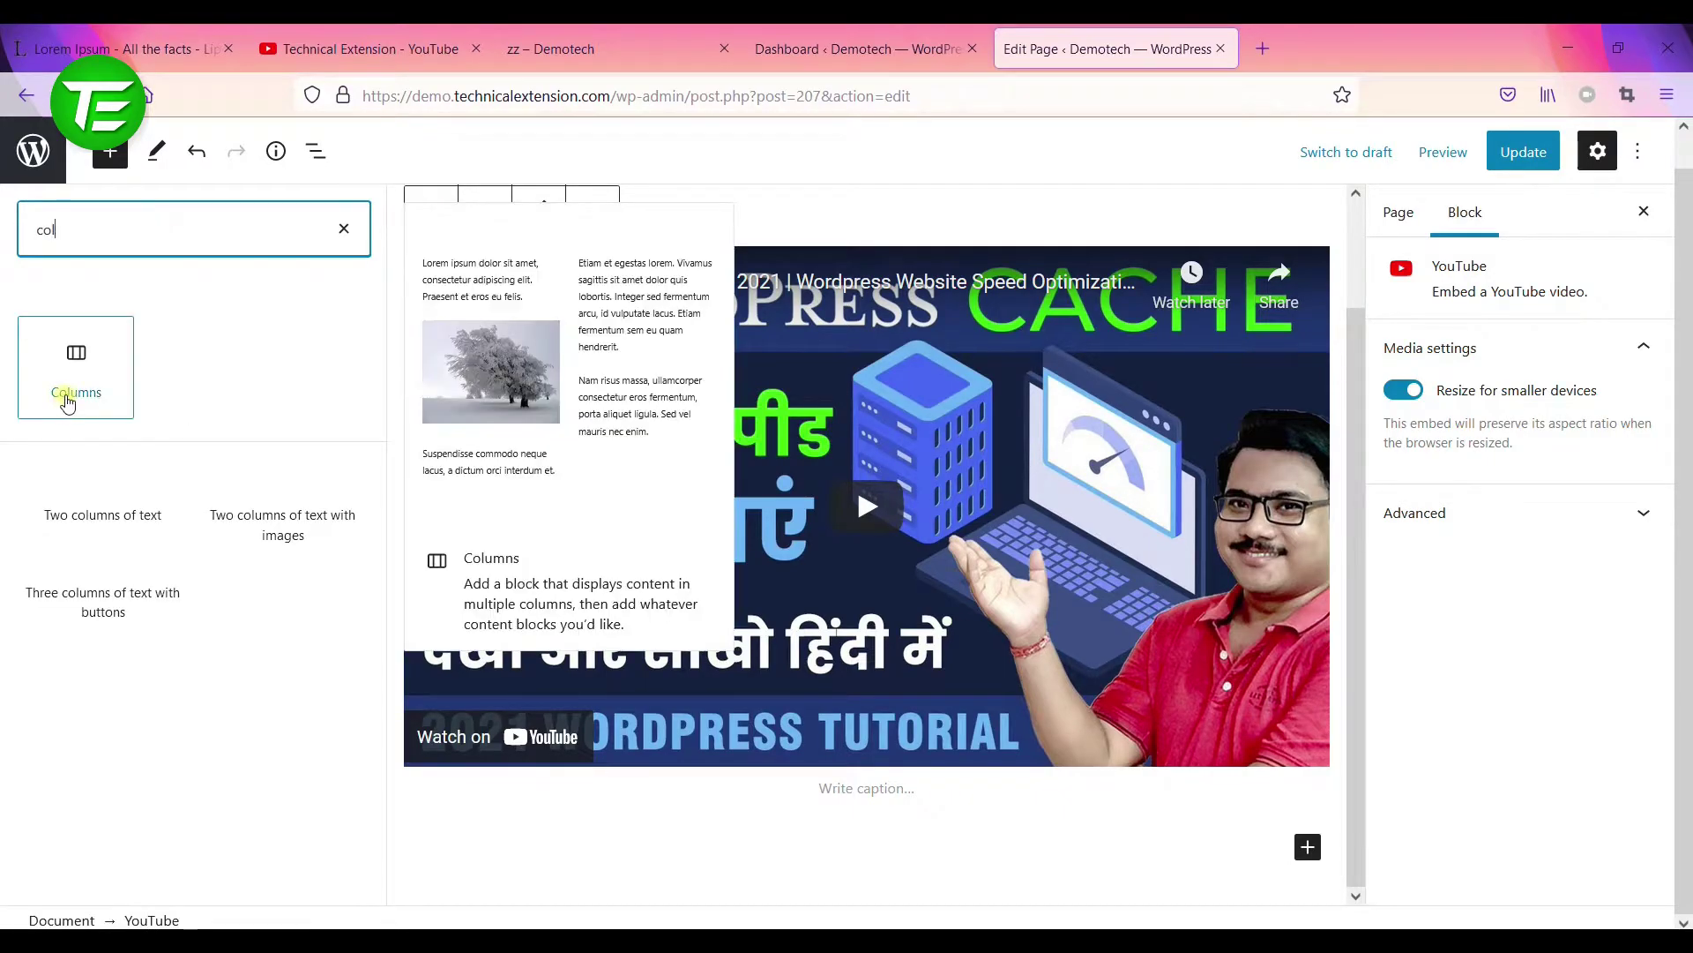
left_click(74, 395)
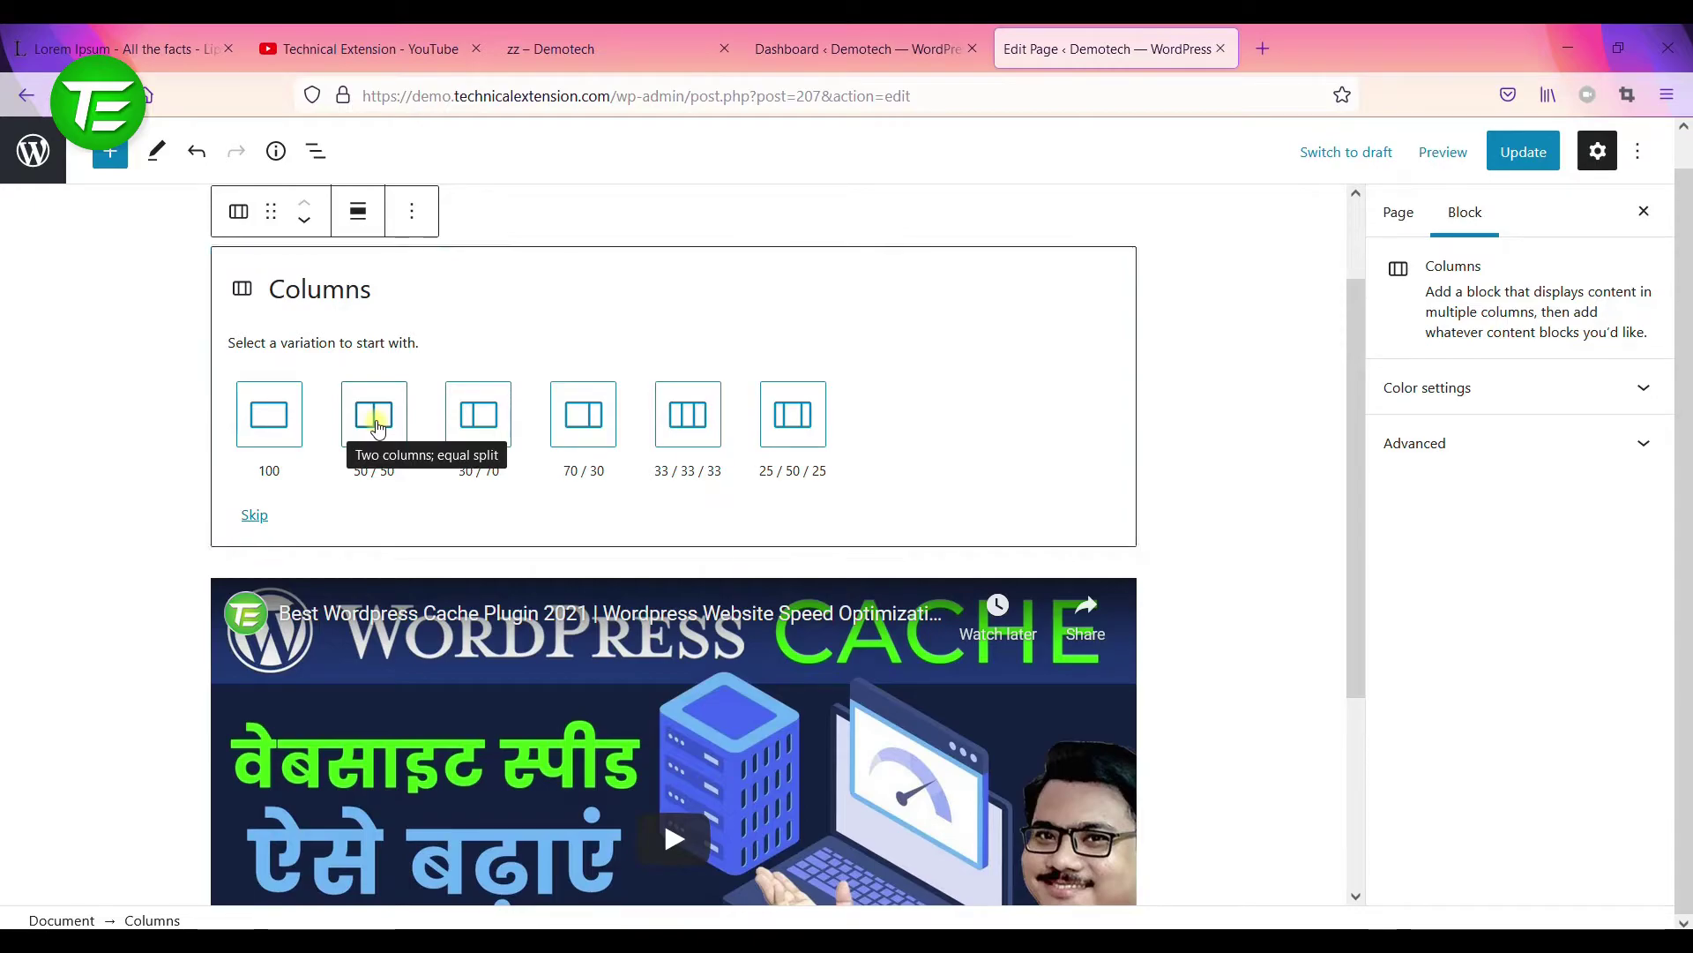
left_click(374, 415)
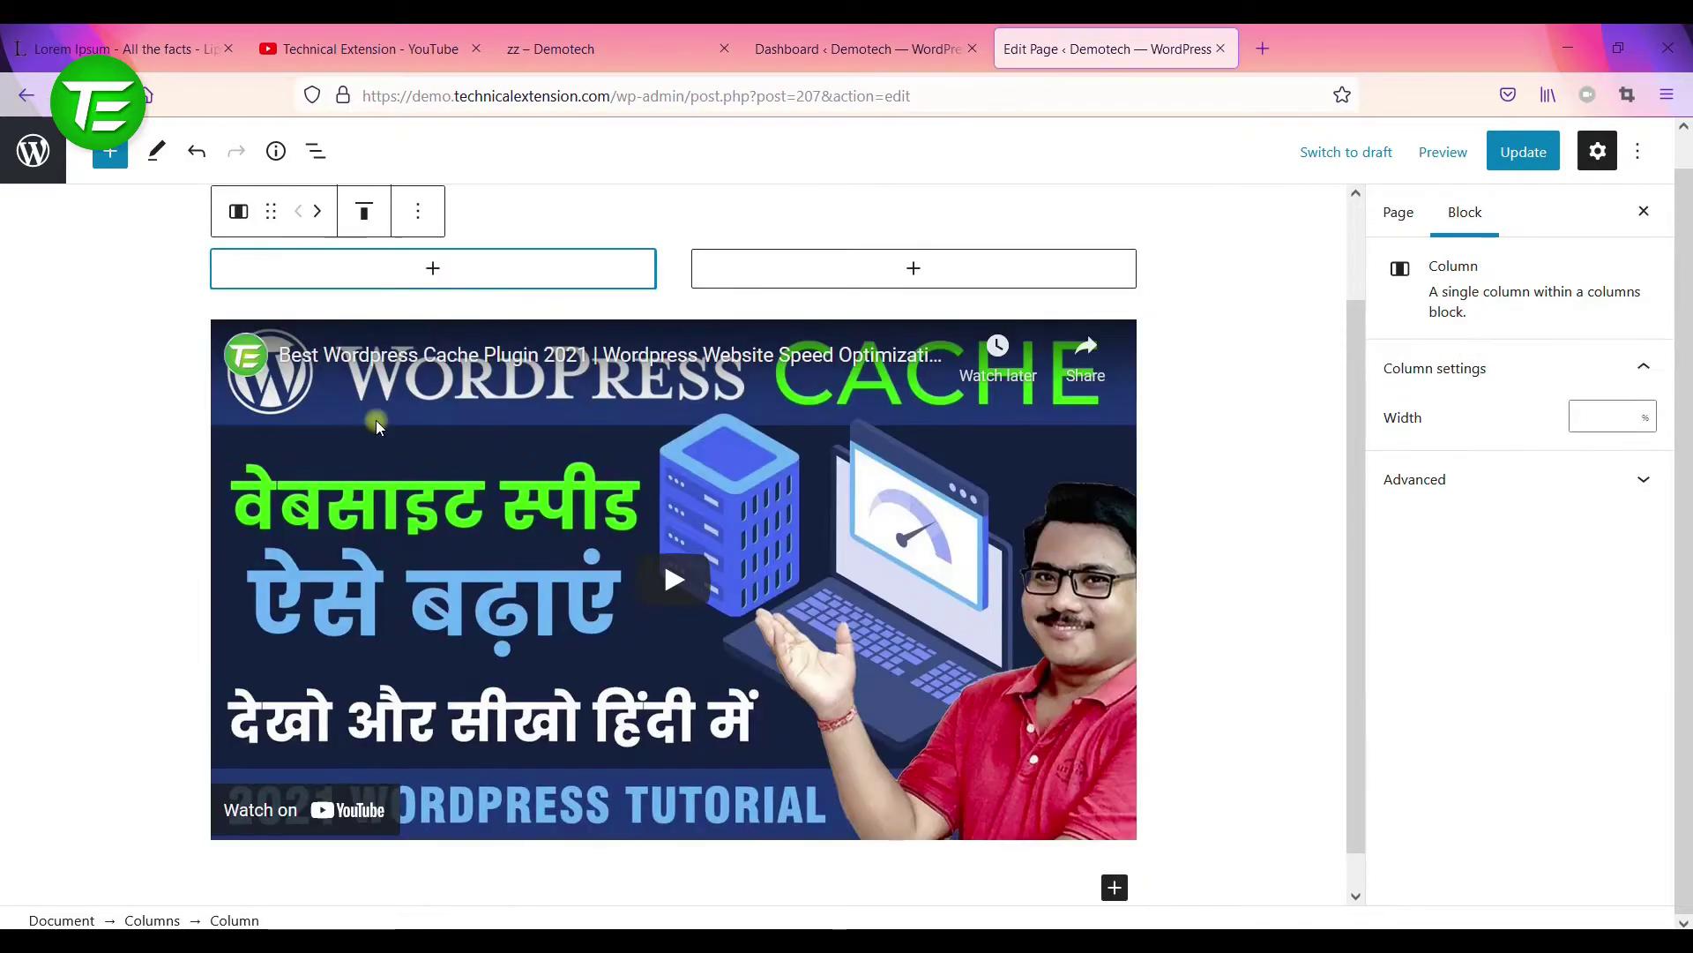
- Embed the channel's Google Chat video in a YouTube block inside the first column, using its copied link
left_click(468, 268)
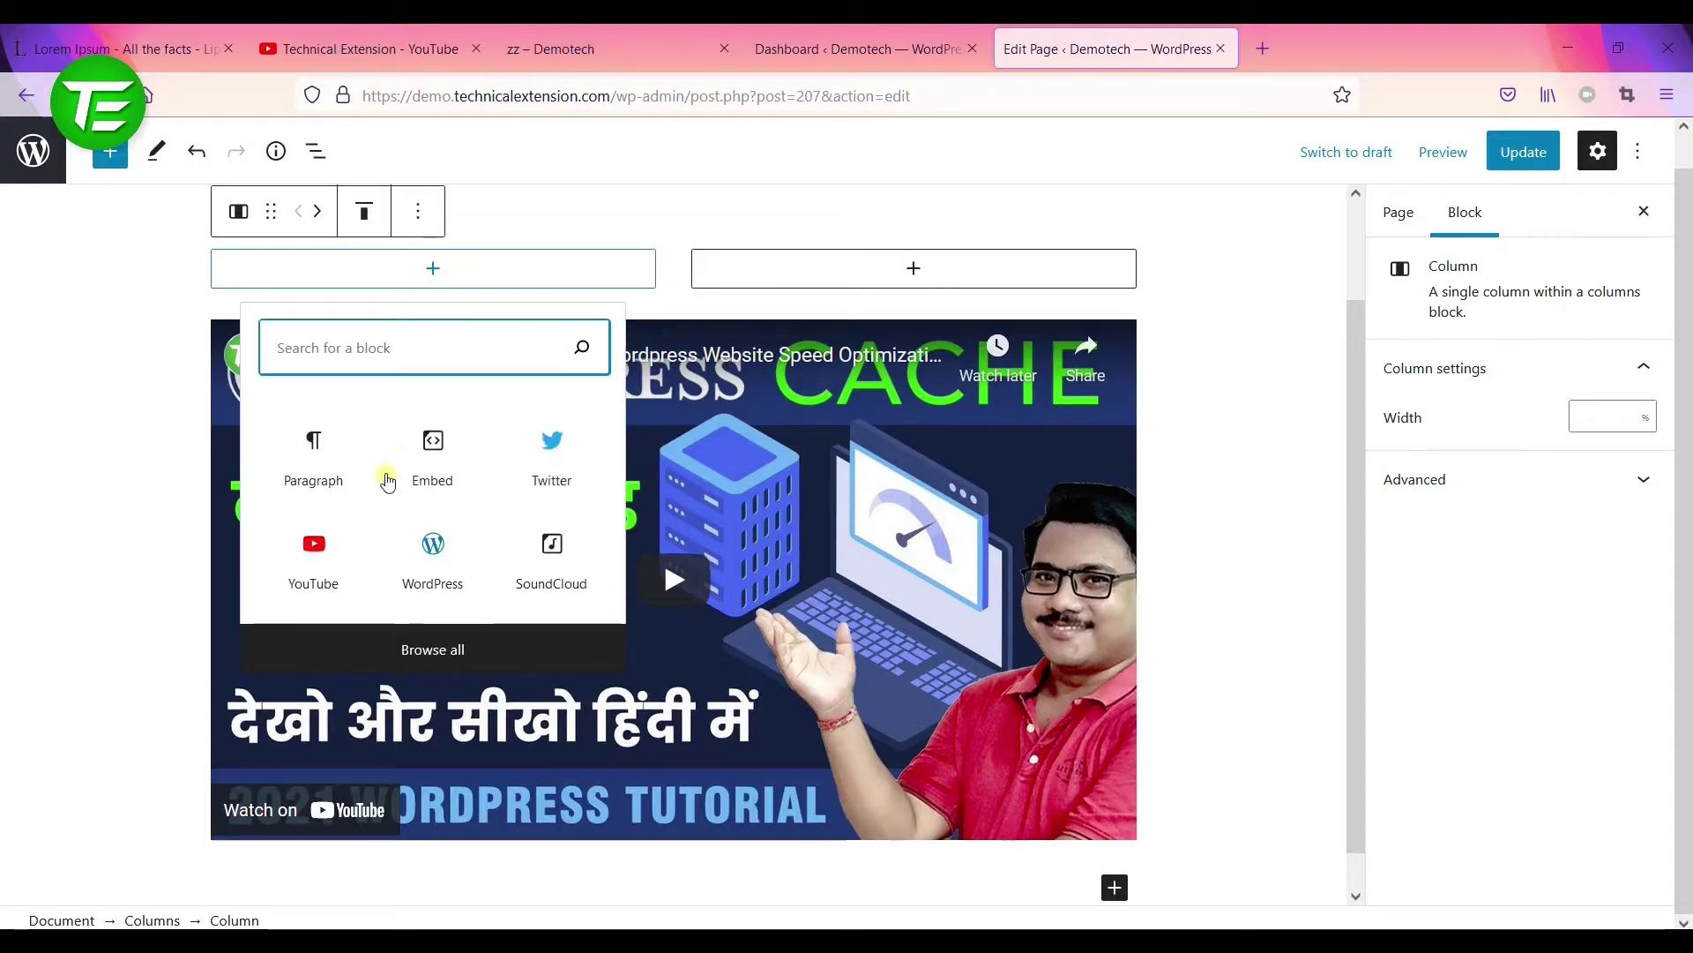
left_click(326, 554)
left_click(362, 49)
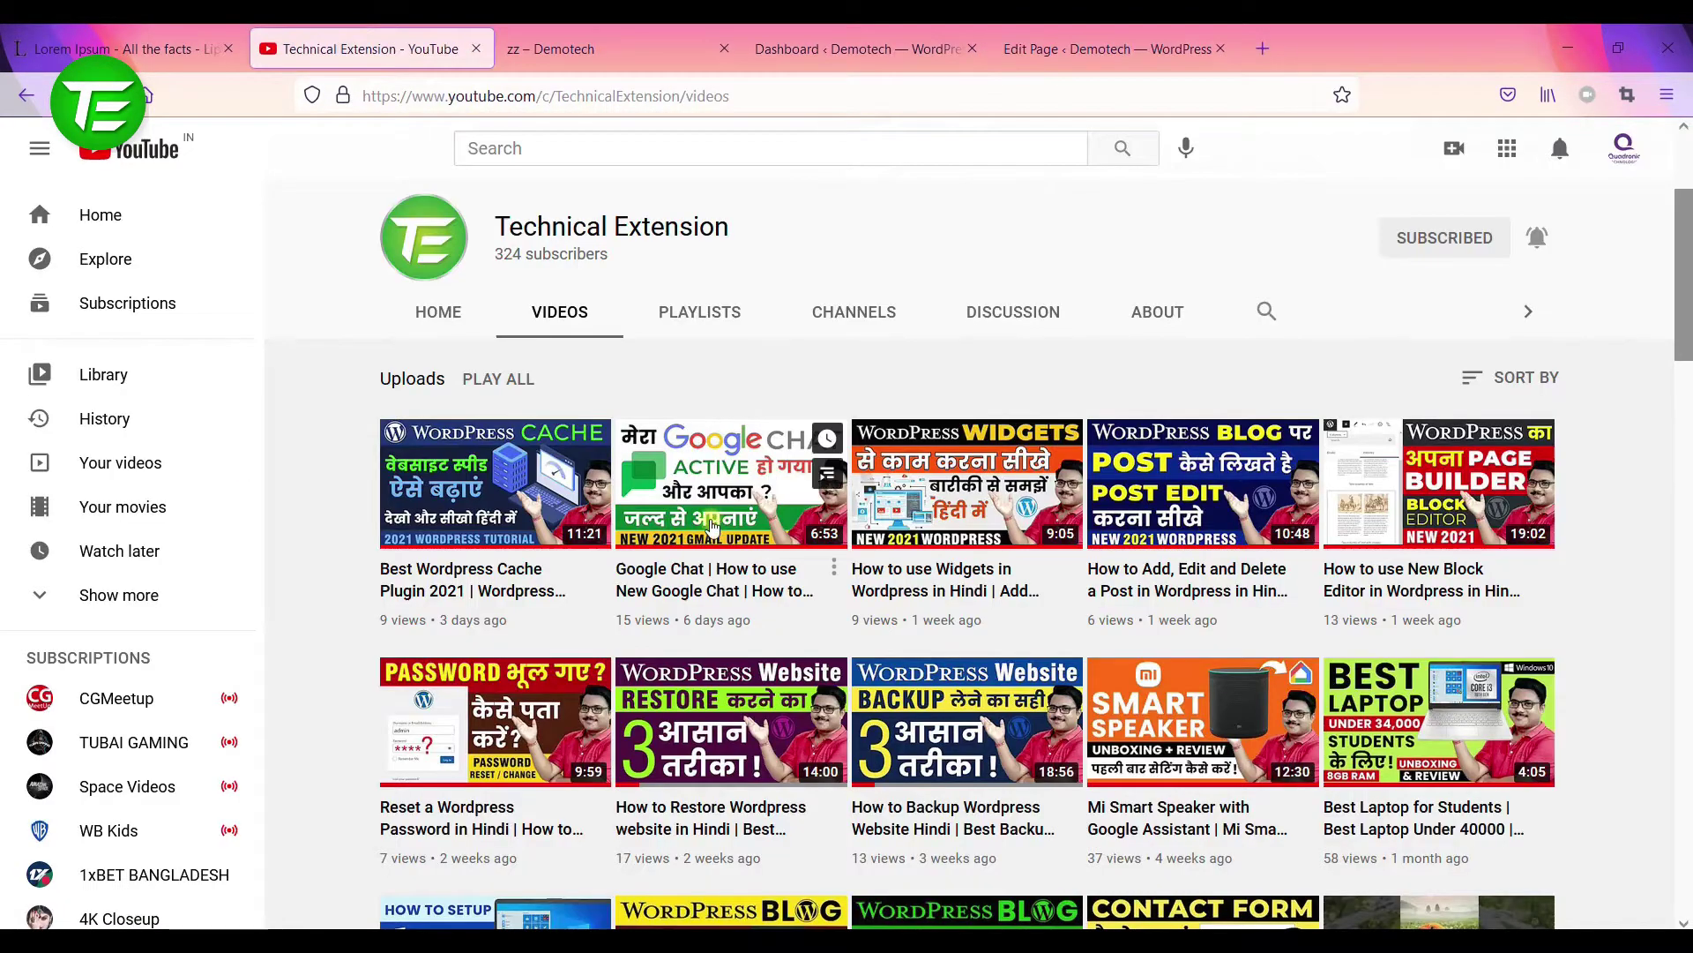
right_click(710, 538)
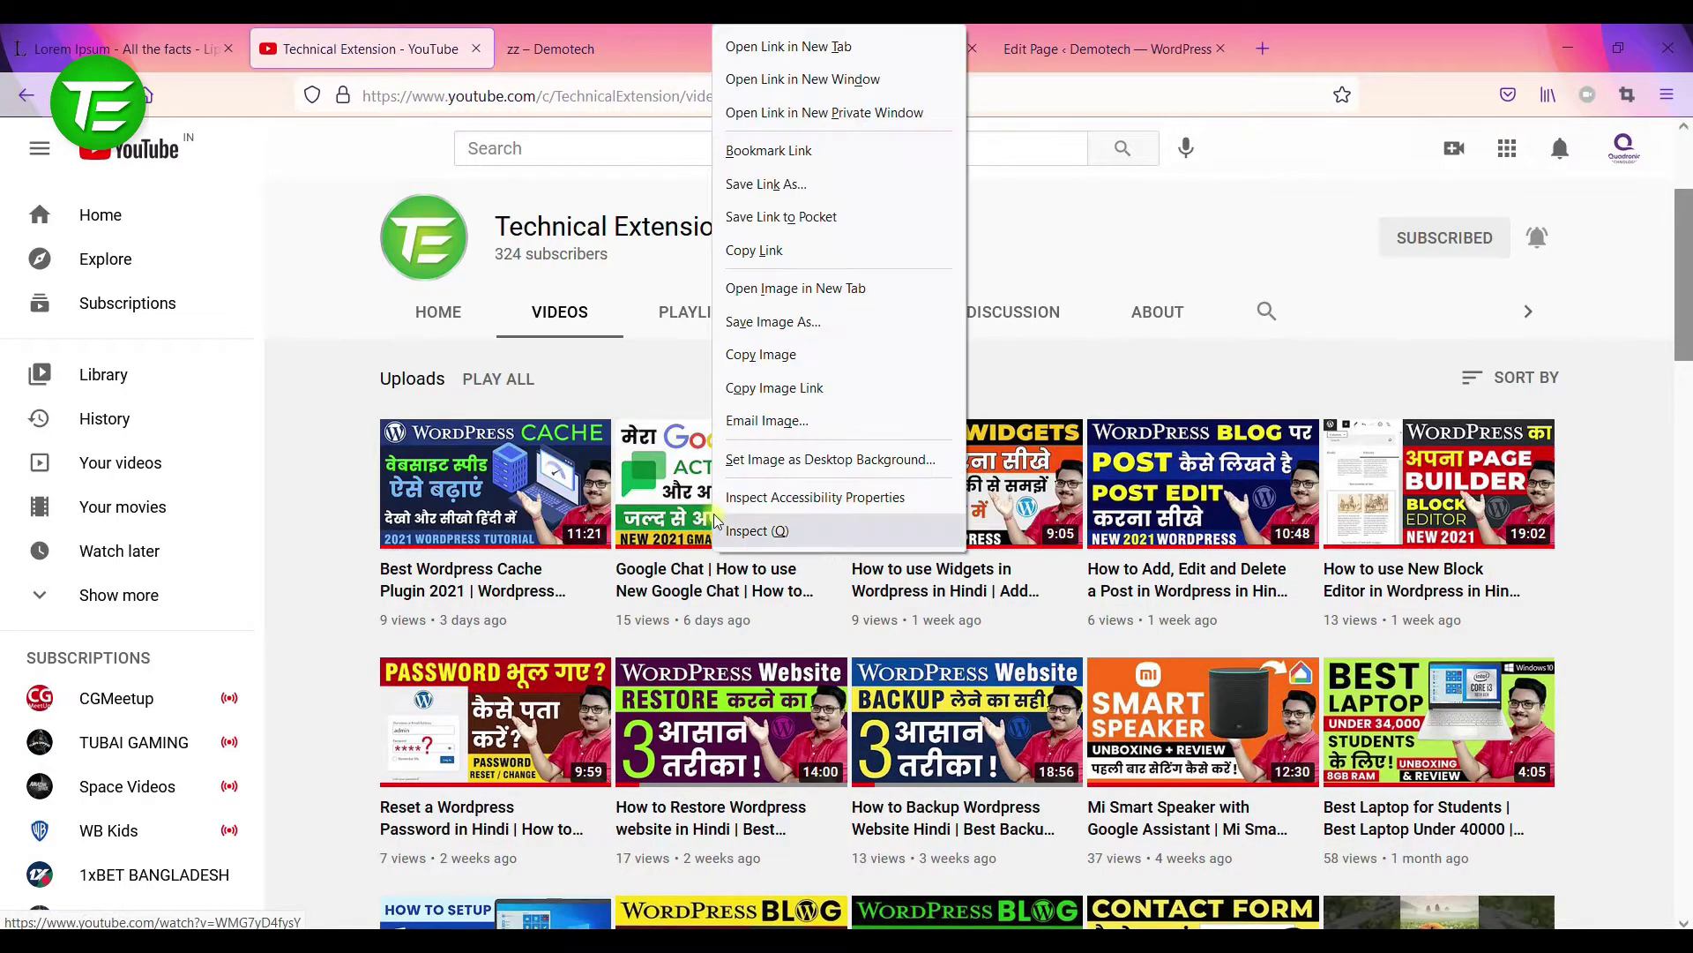
left_click(804, 253)
left_click(1014, 45)
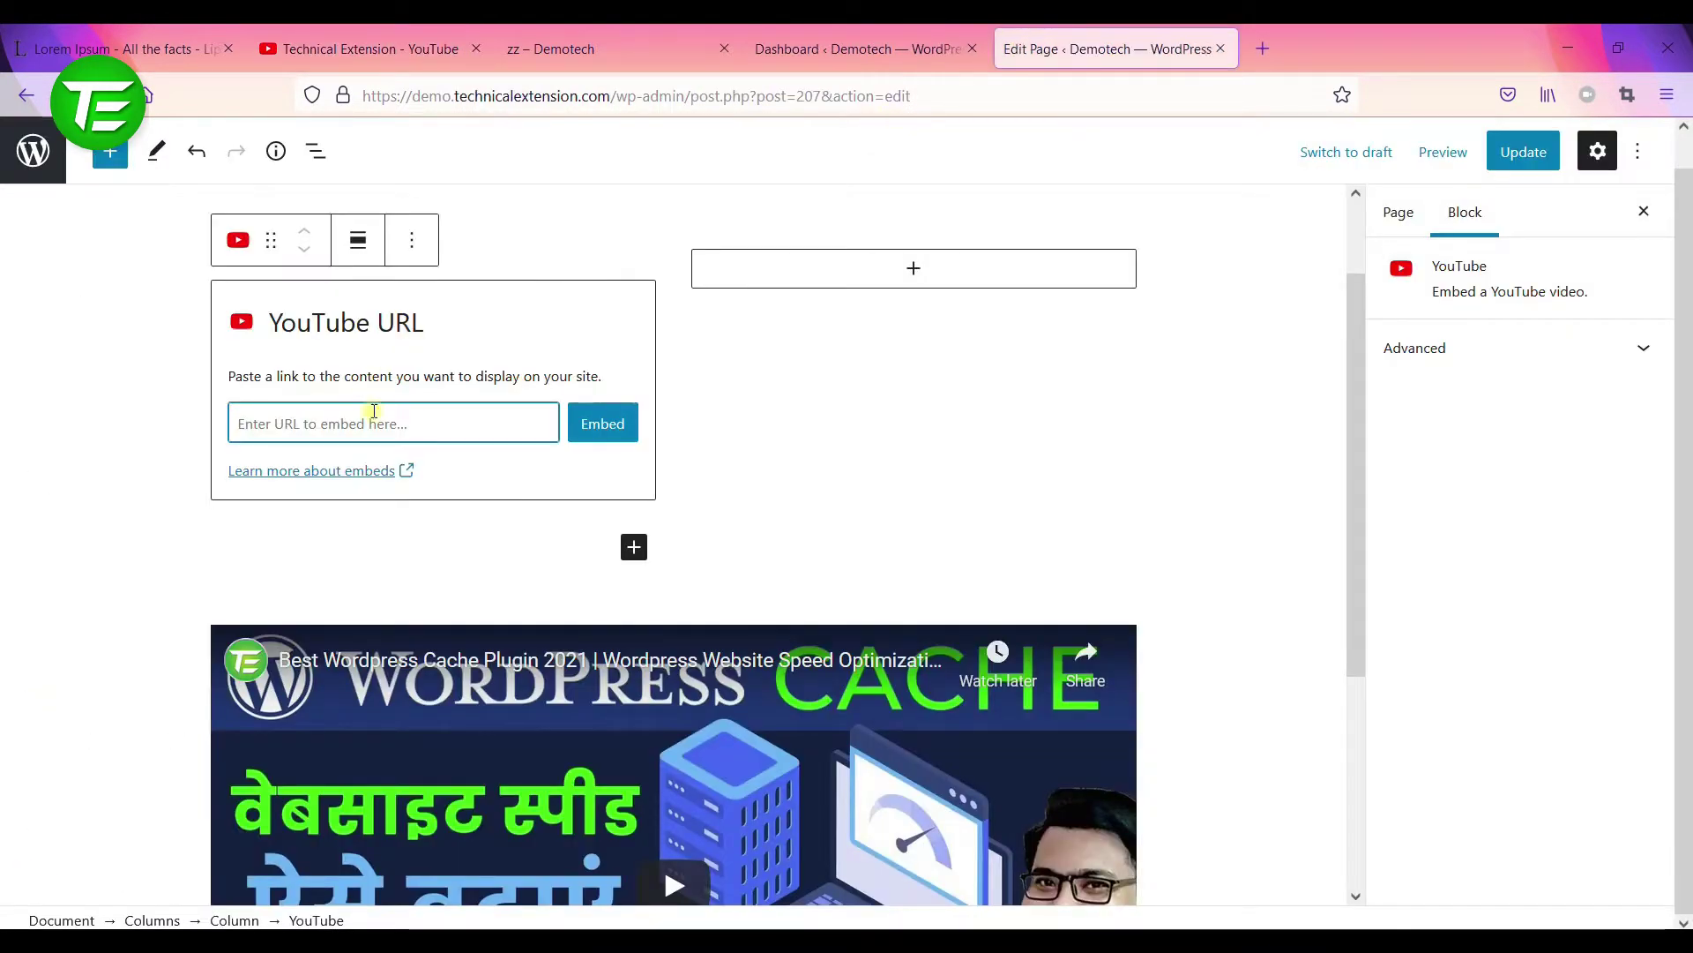
left_click(602, 423)
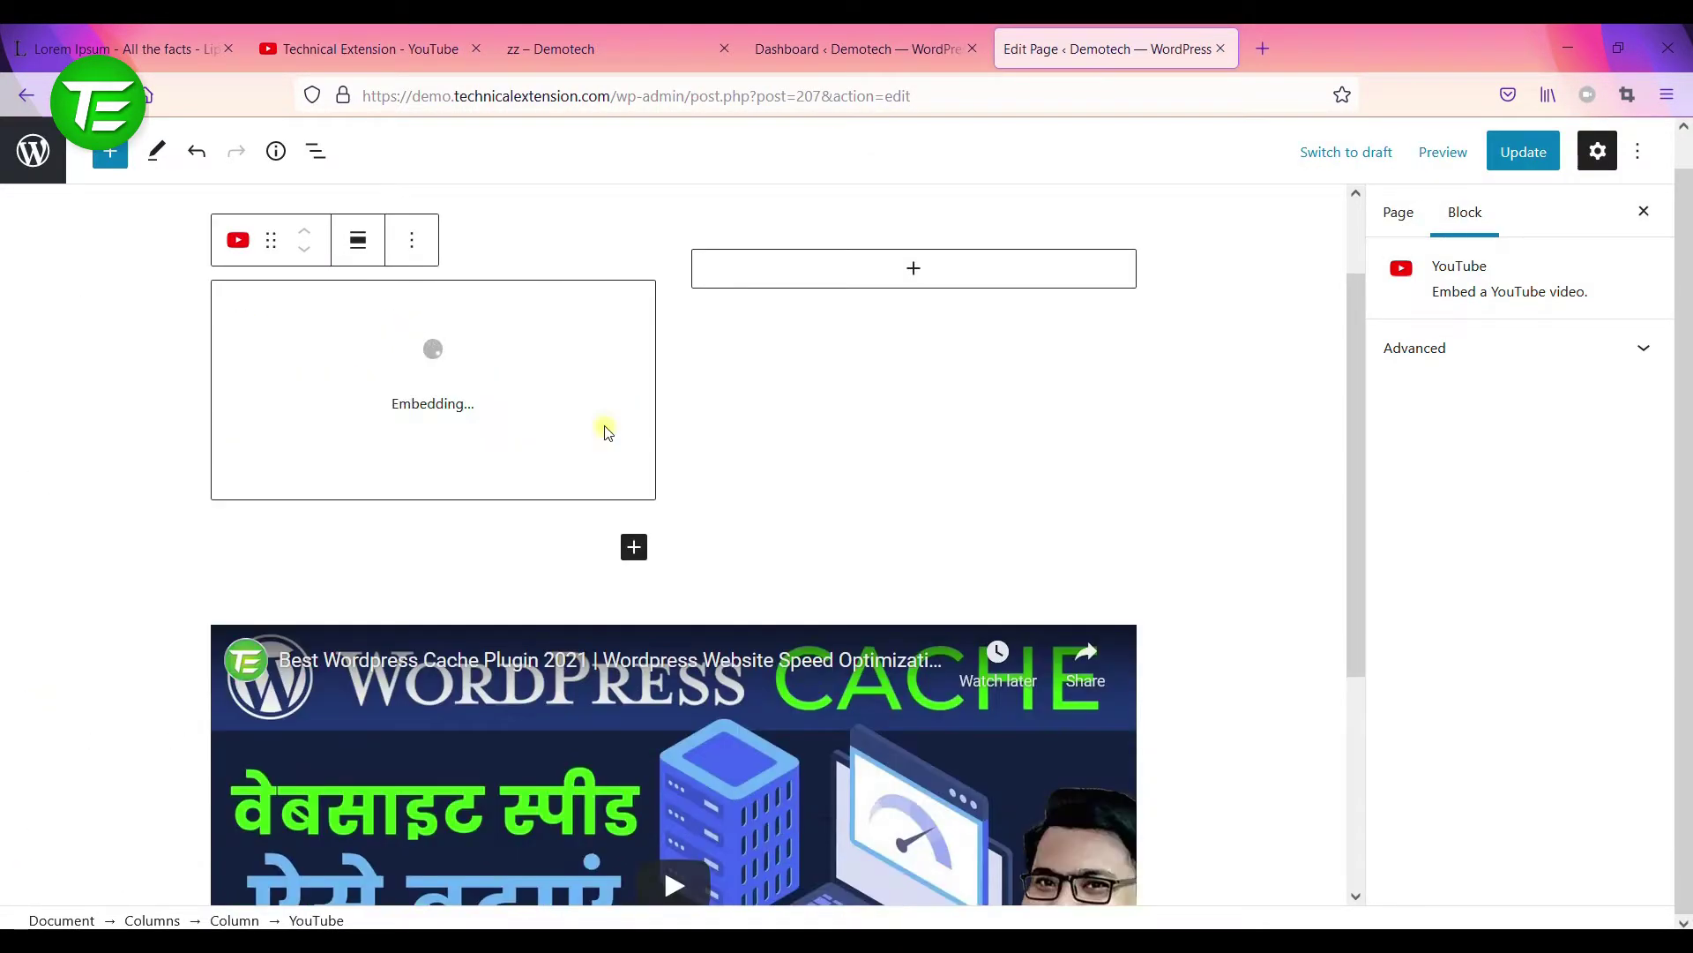
- Embed the channel's "How to Backup Wordpress Website" video in a YouTube block inside the second column, using its copied link
left_click(942, 276)
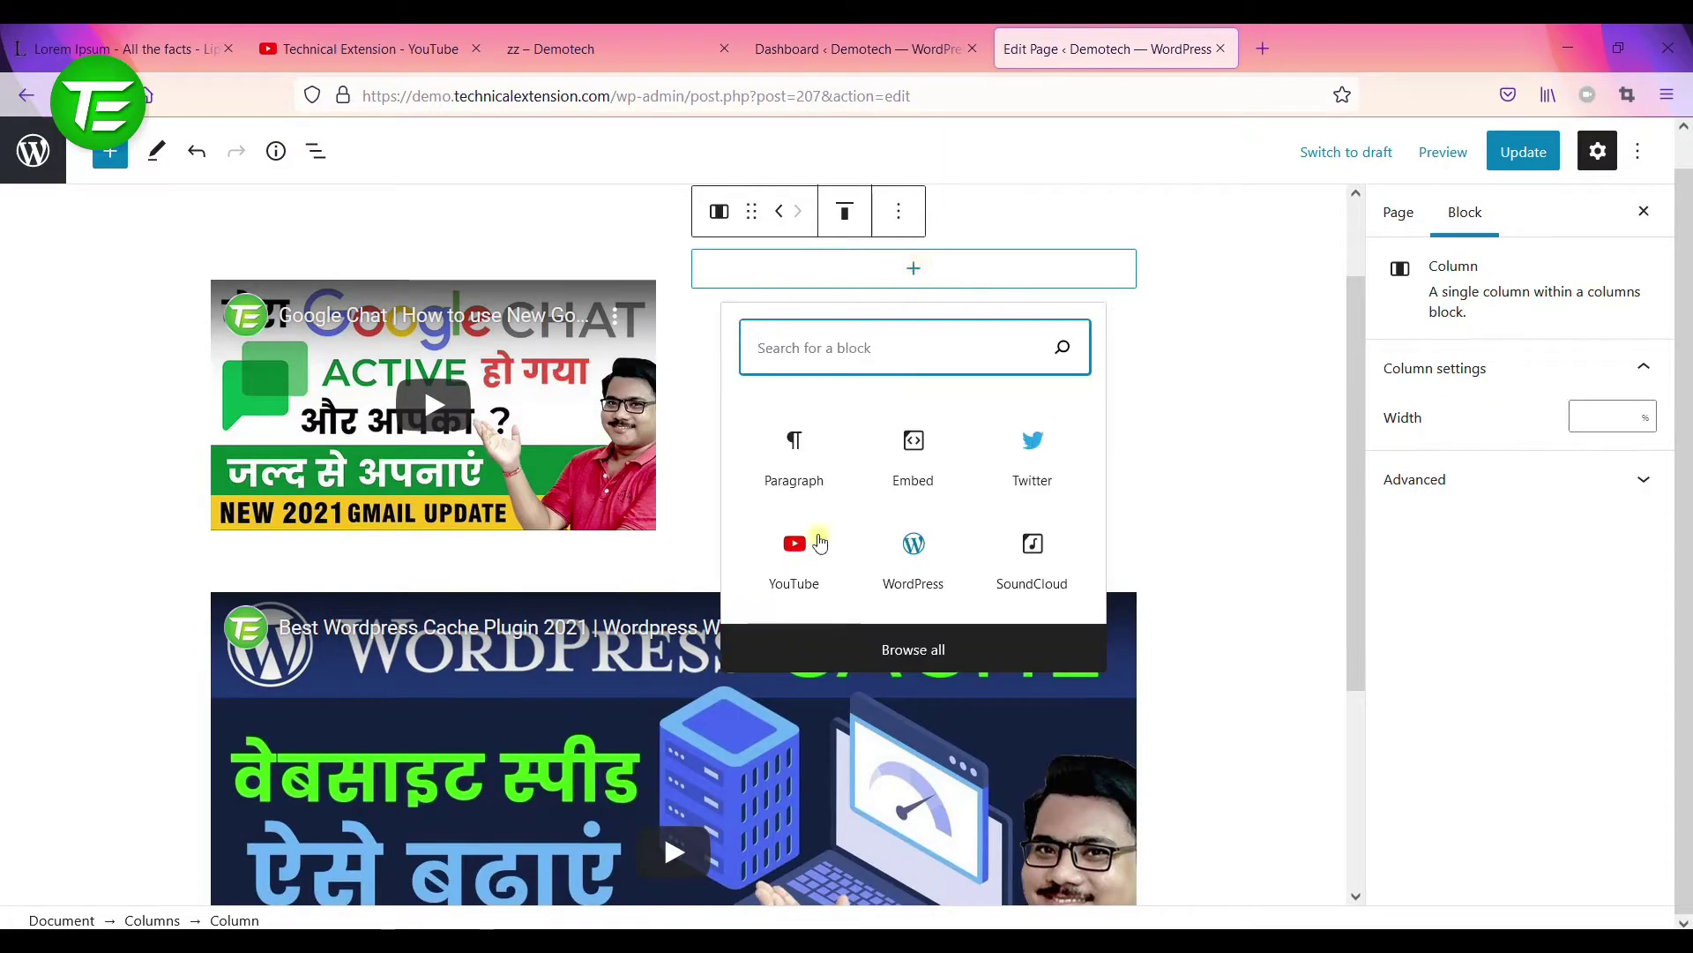
left_click(798, 553)
left_click(371, 48)
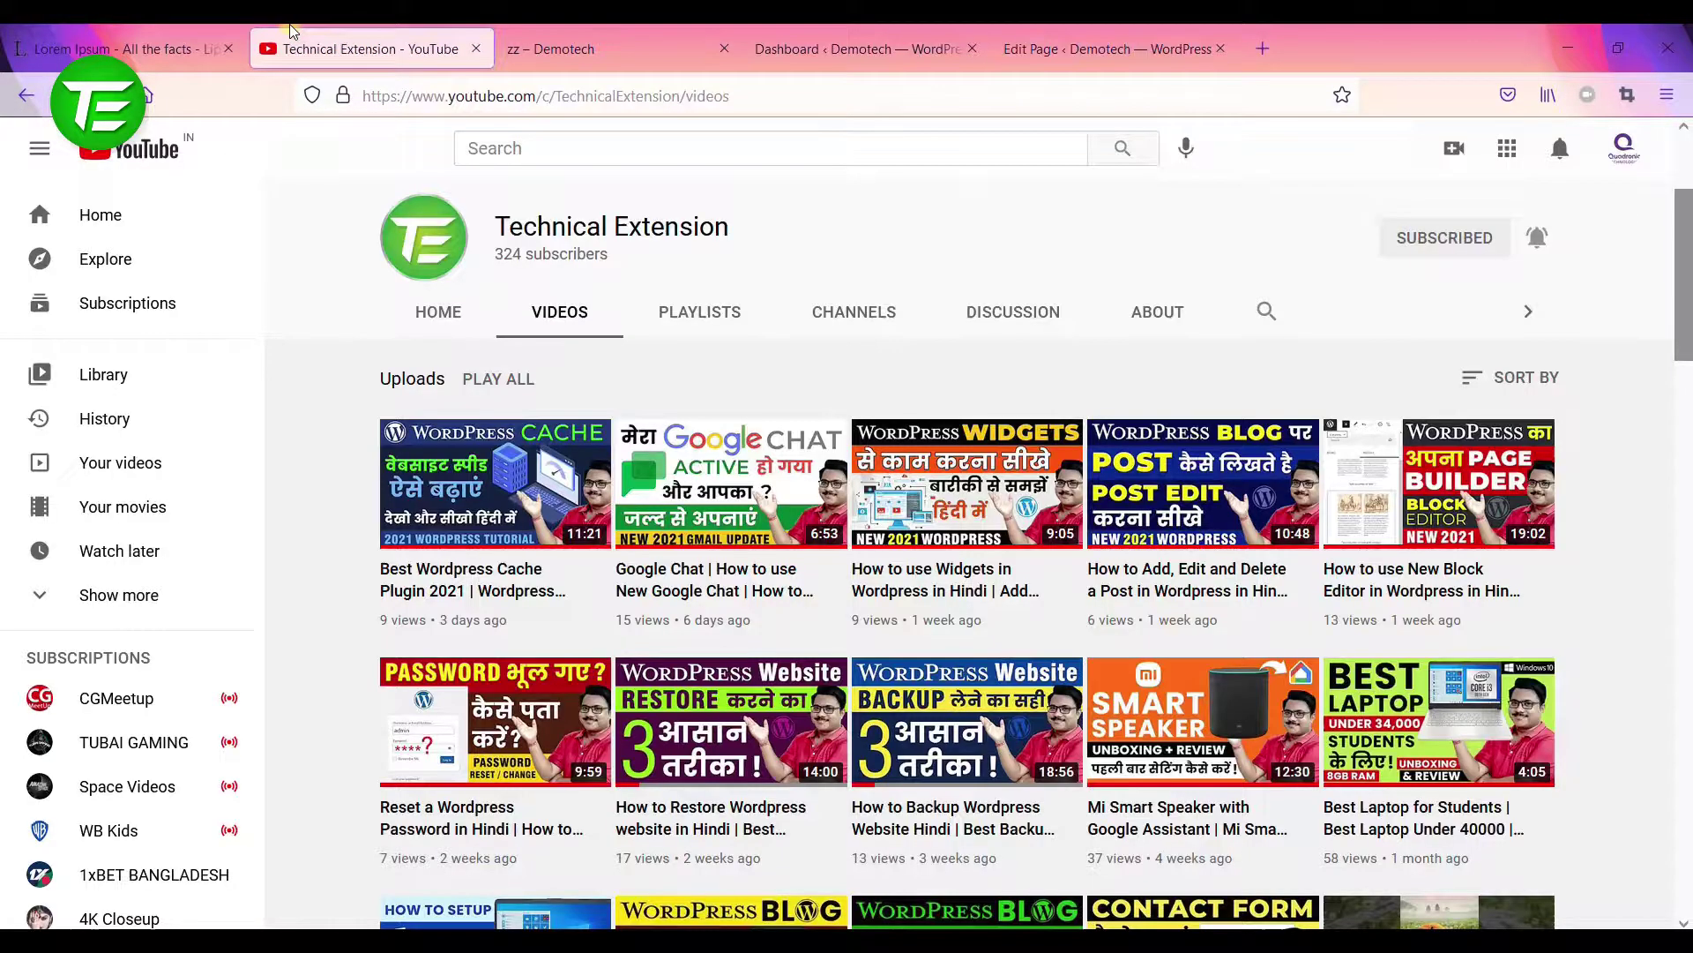
right_click(927, 727)
left_click(1012, 421)
left_click(1054, 51)
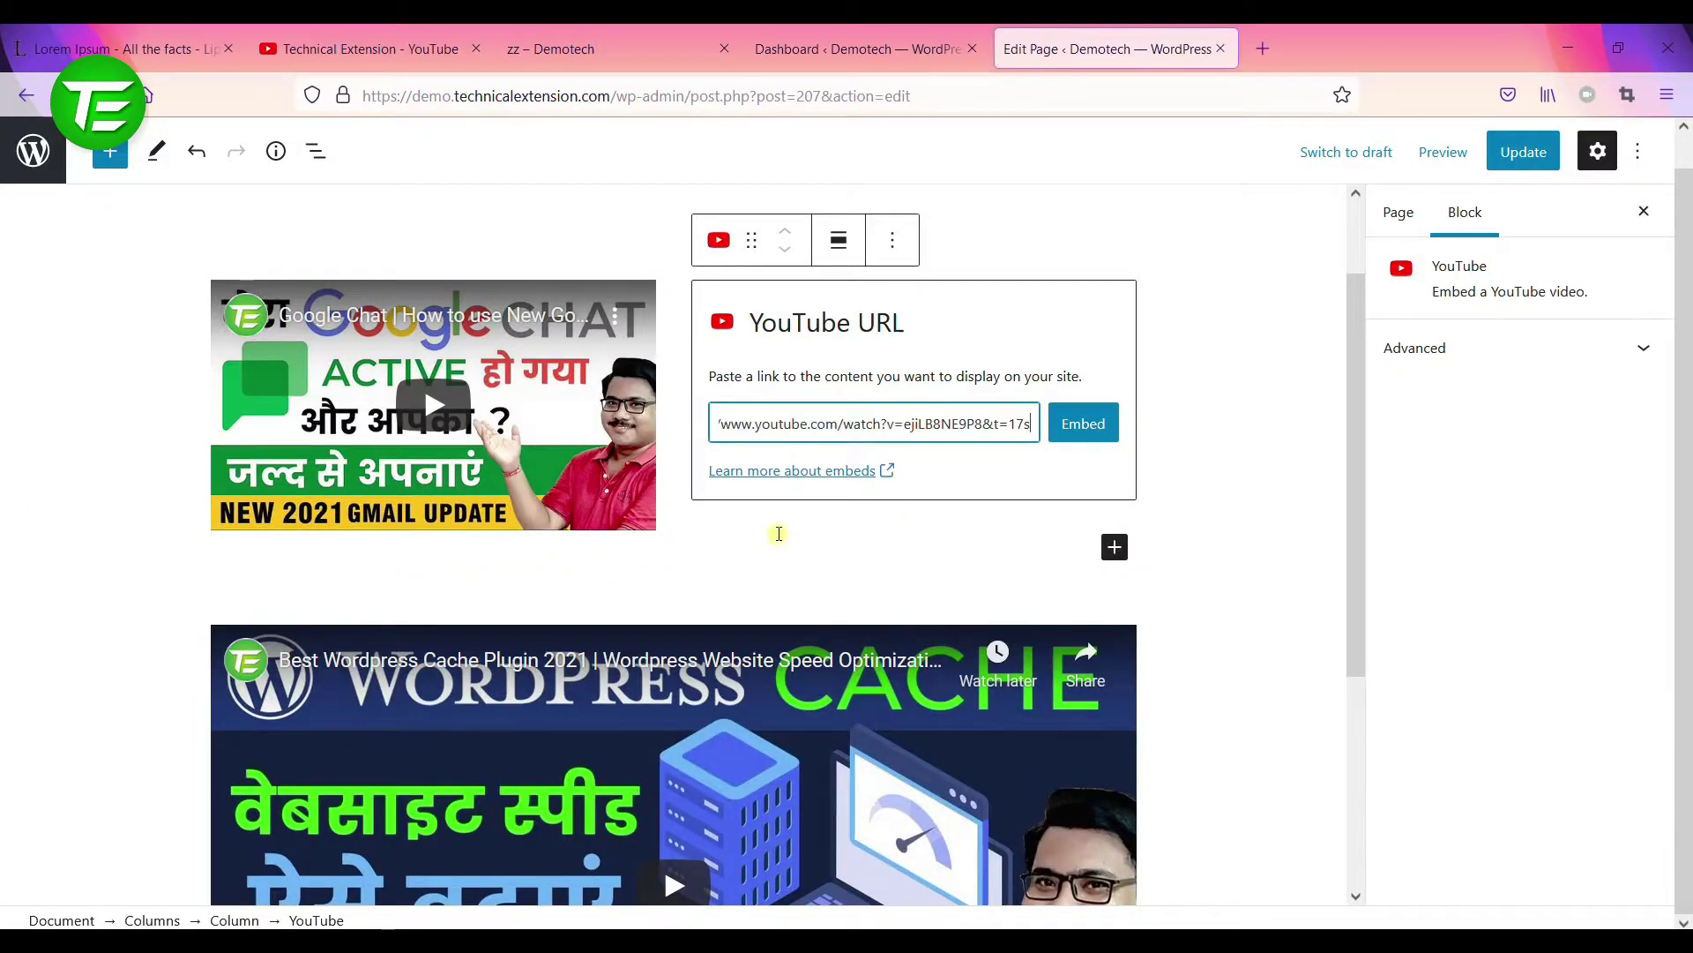
left_click(1101, 427)
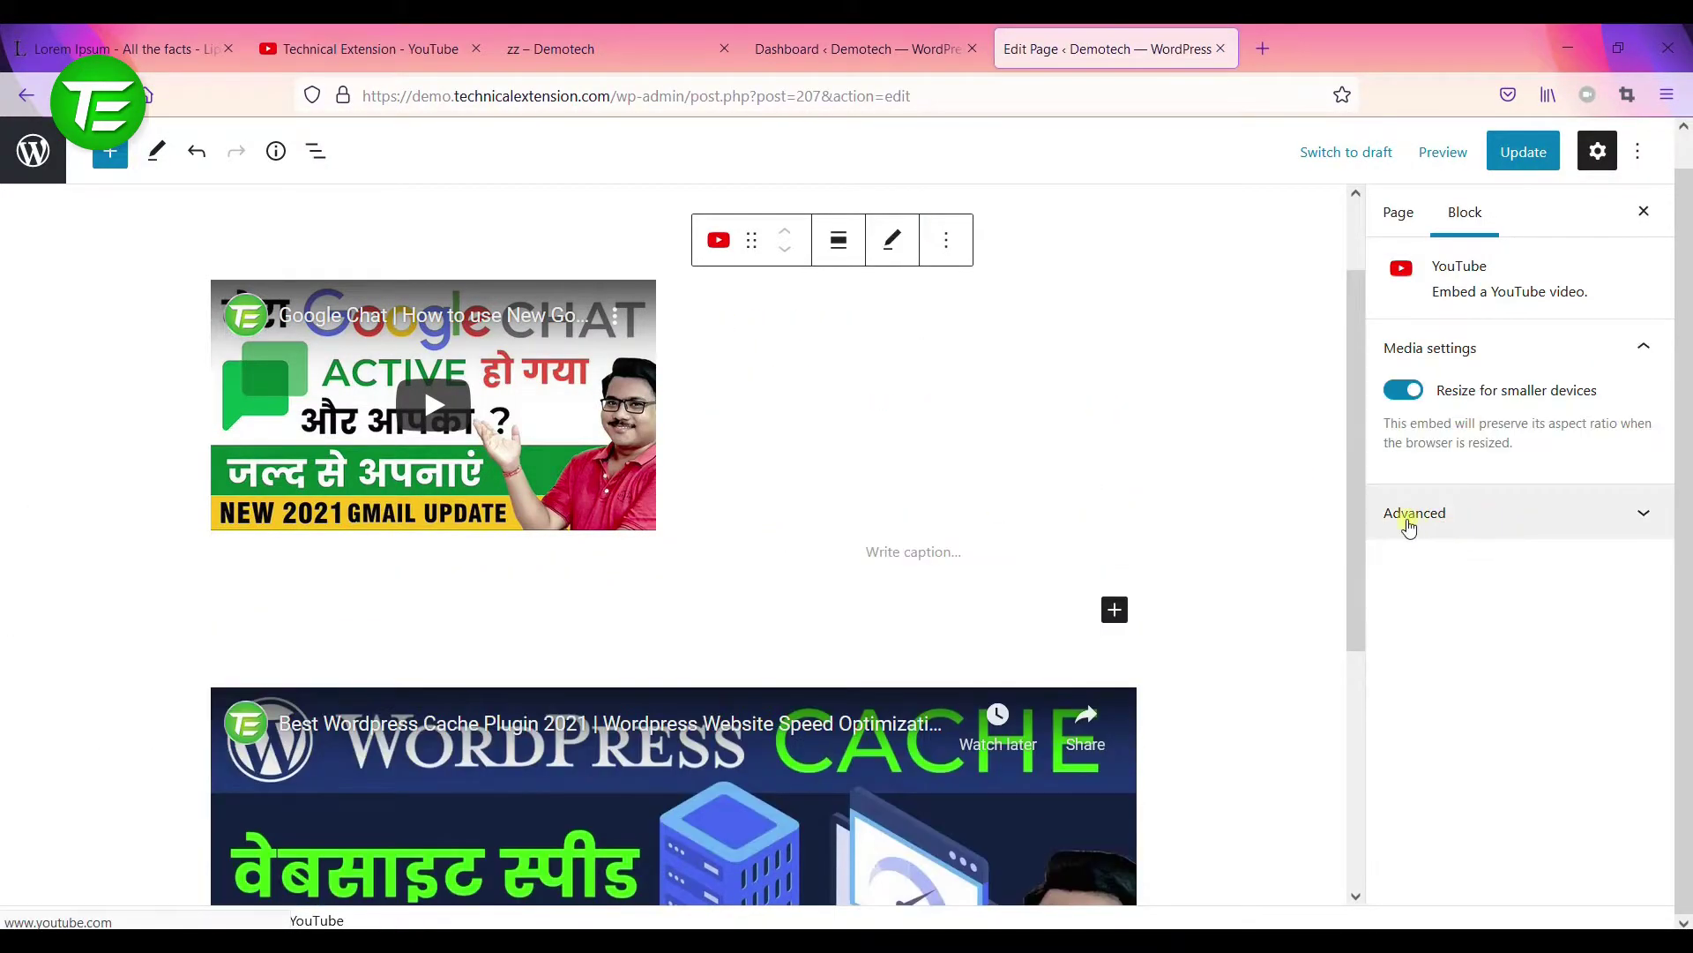
- Update the zz page and reload its live version to check the two-column videos, then return to the editor
left_click(1504, 159)
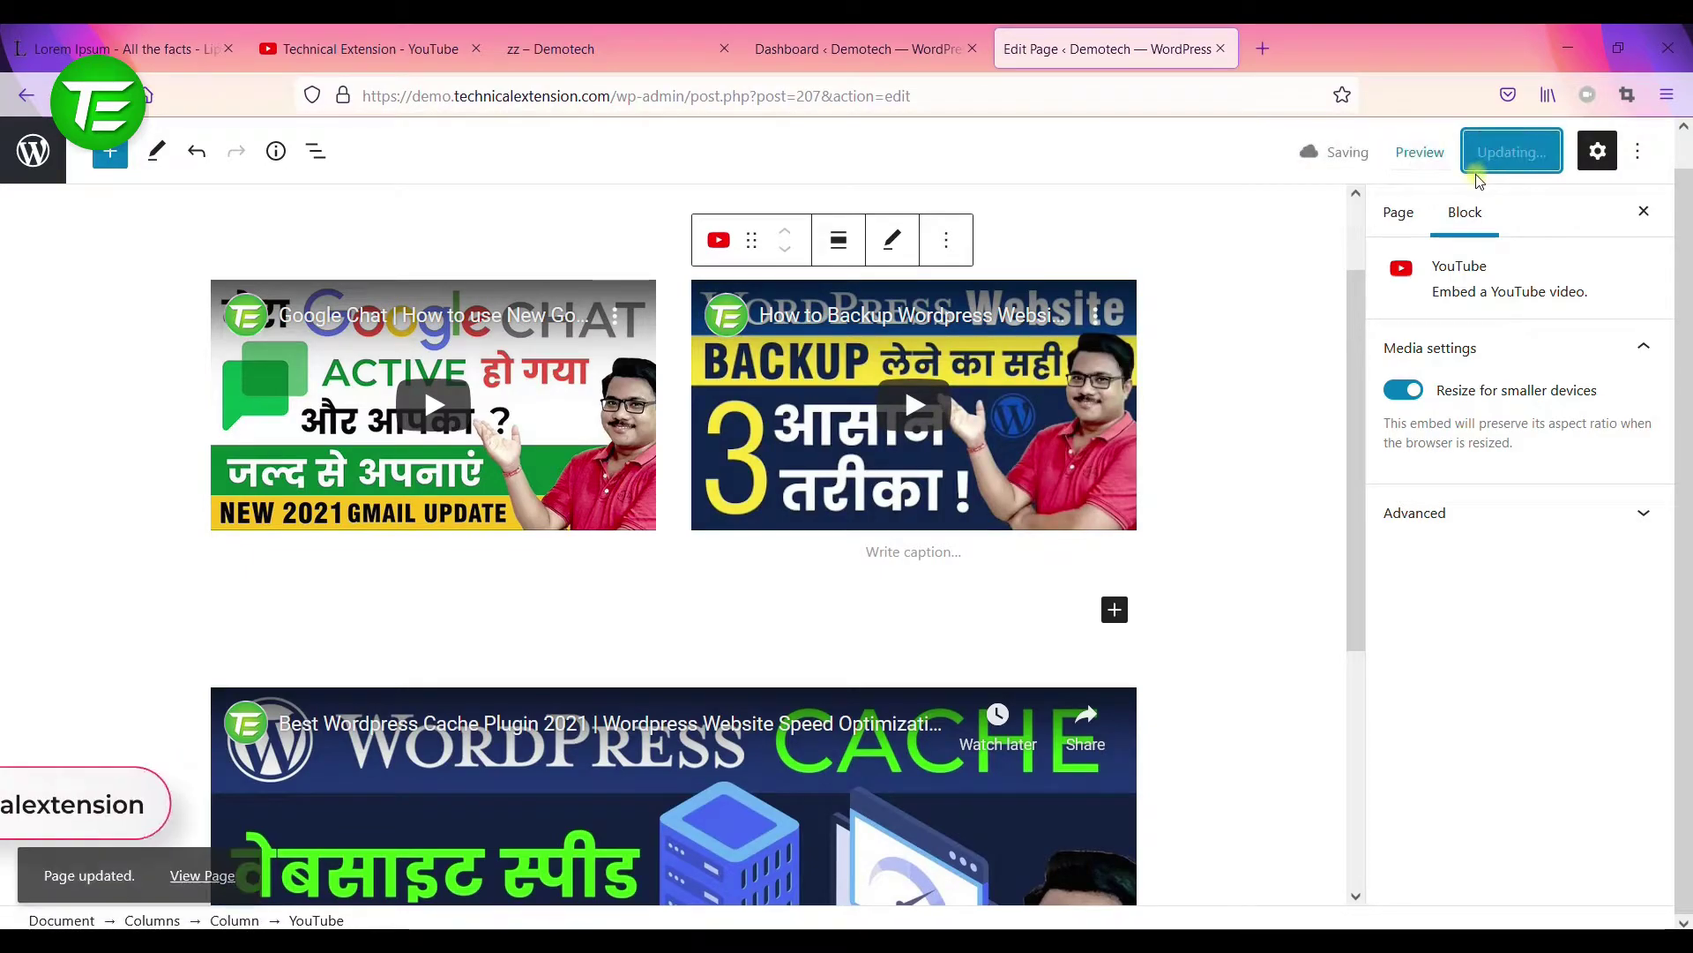
left_click(565, 49)
key("F5")
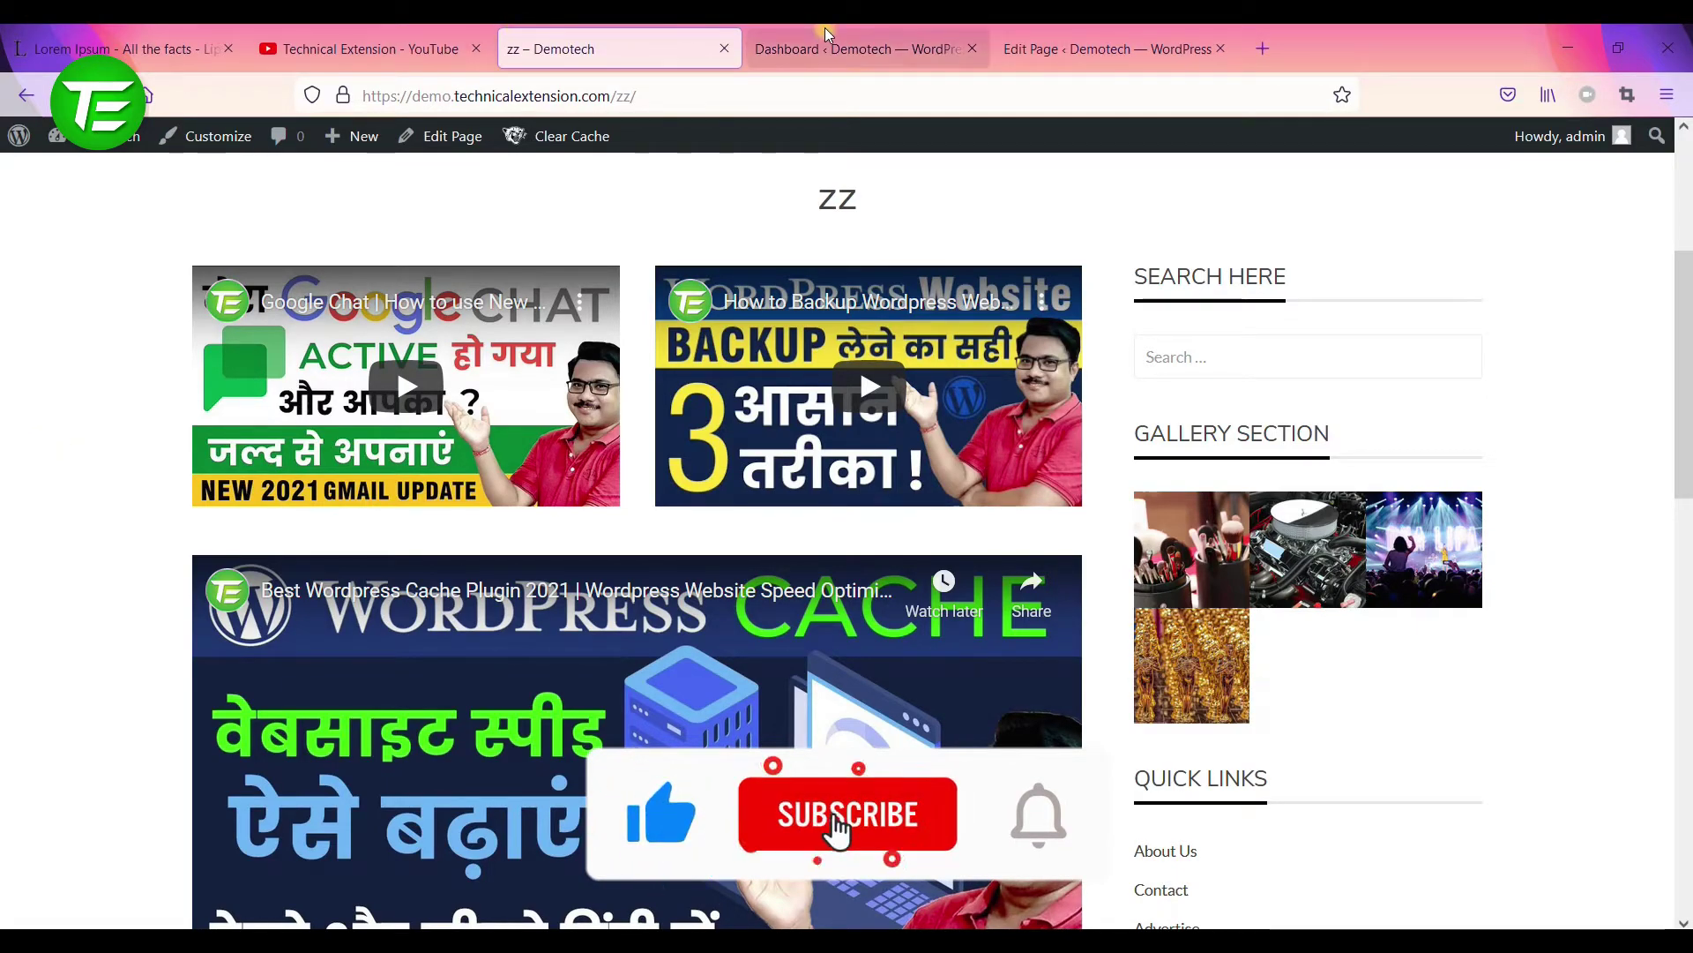
left_click(1130, 50)
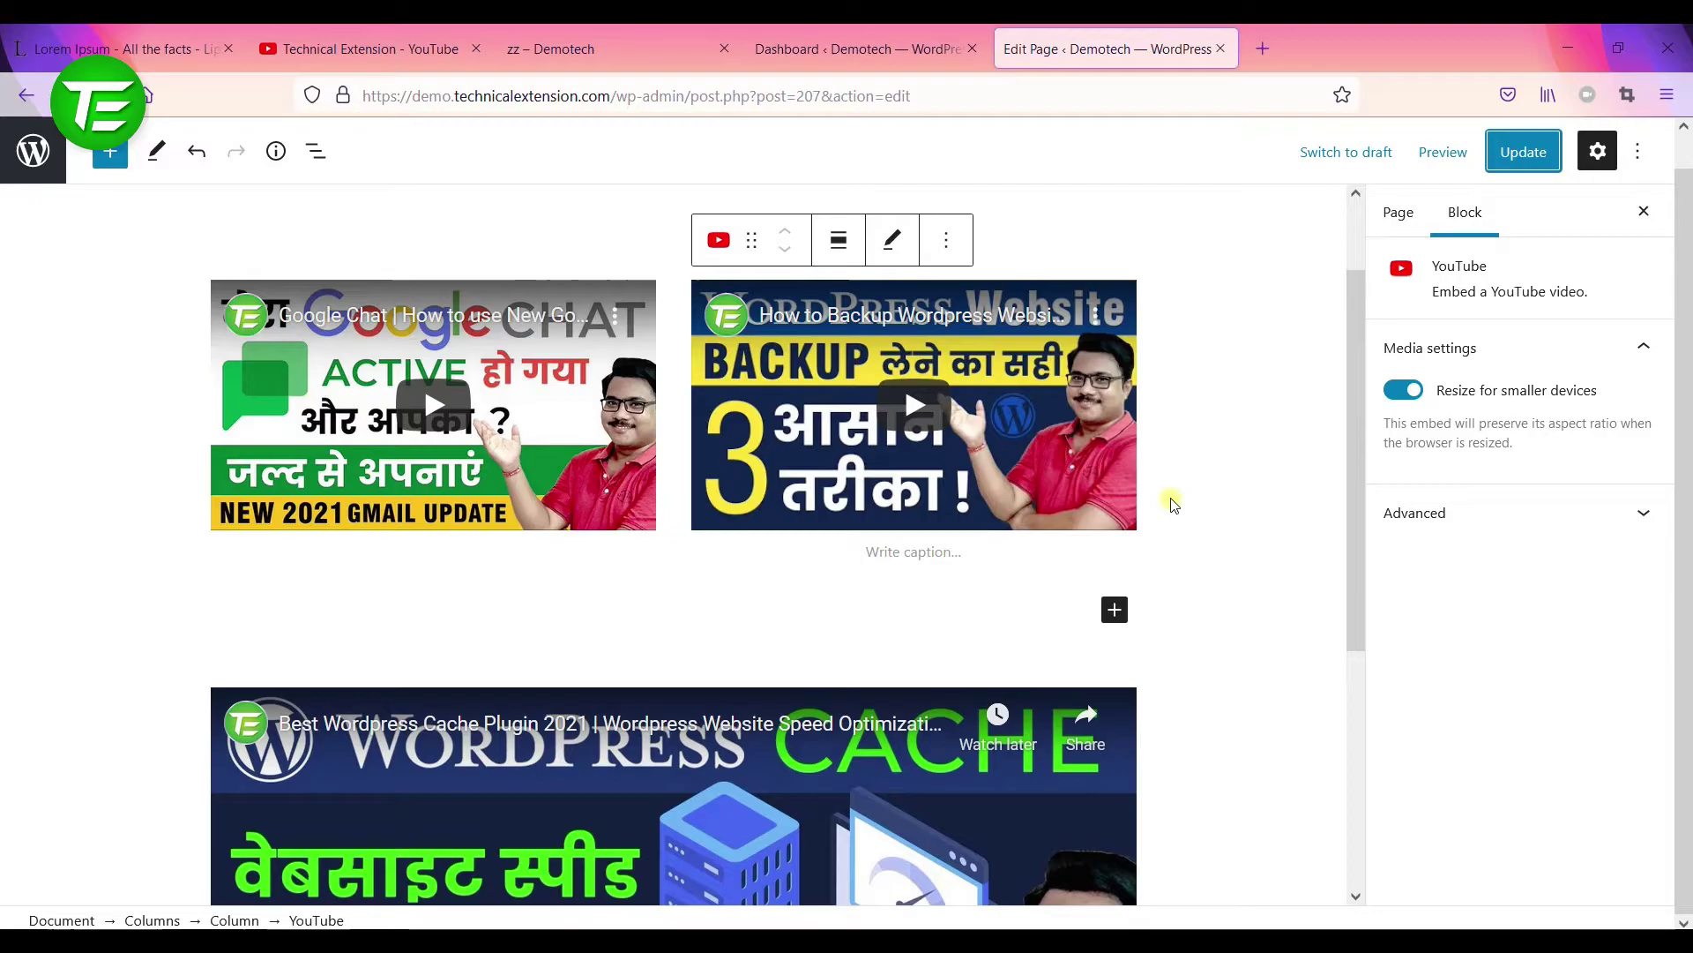
- Open the list of all posts from the WordPress dashboard in a new browser tab
left_click(883, 47)
mouse_move(106, 316)
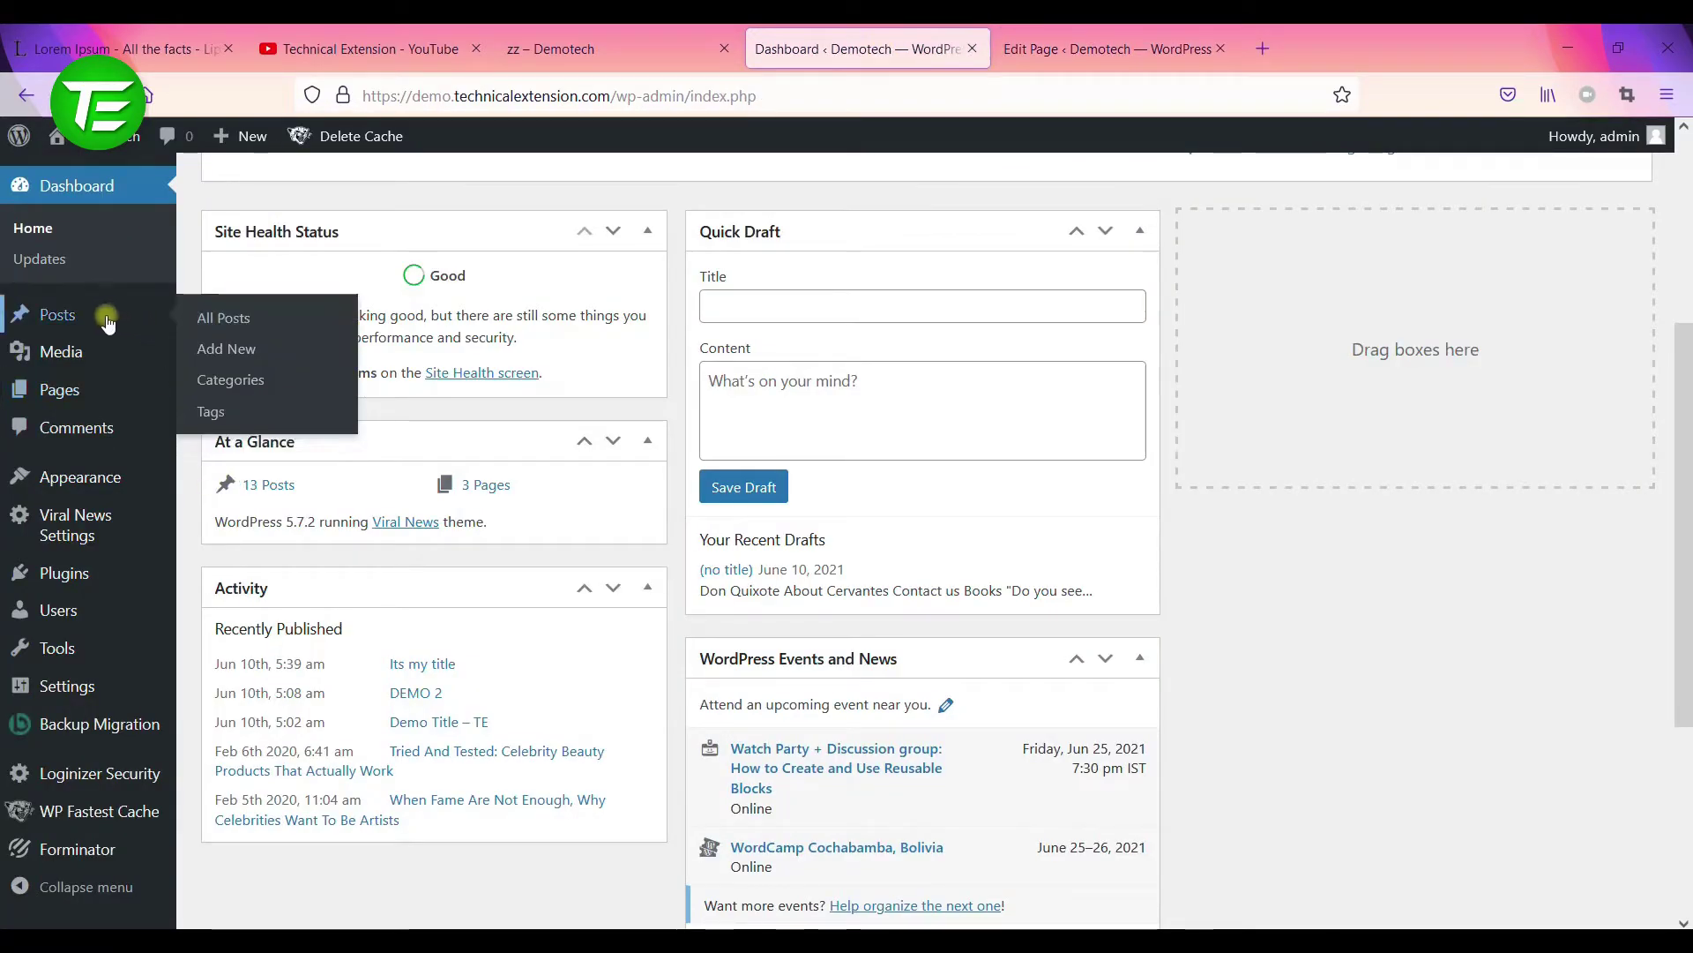
right_click(212, 319)
left_click(282, 335)
left_click(1044, 49)
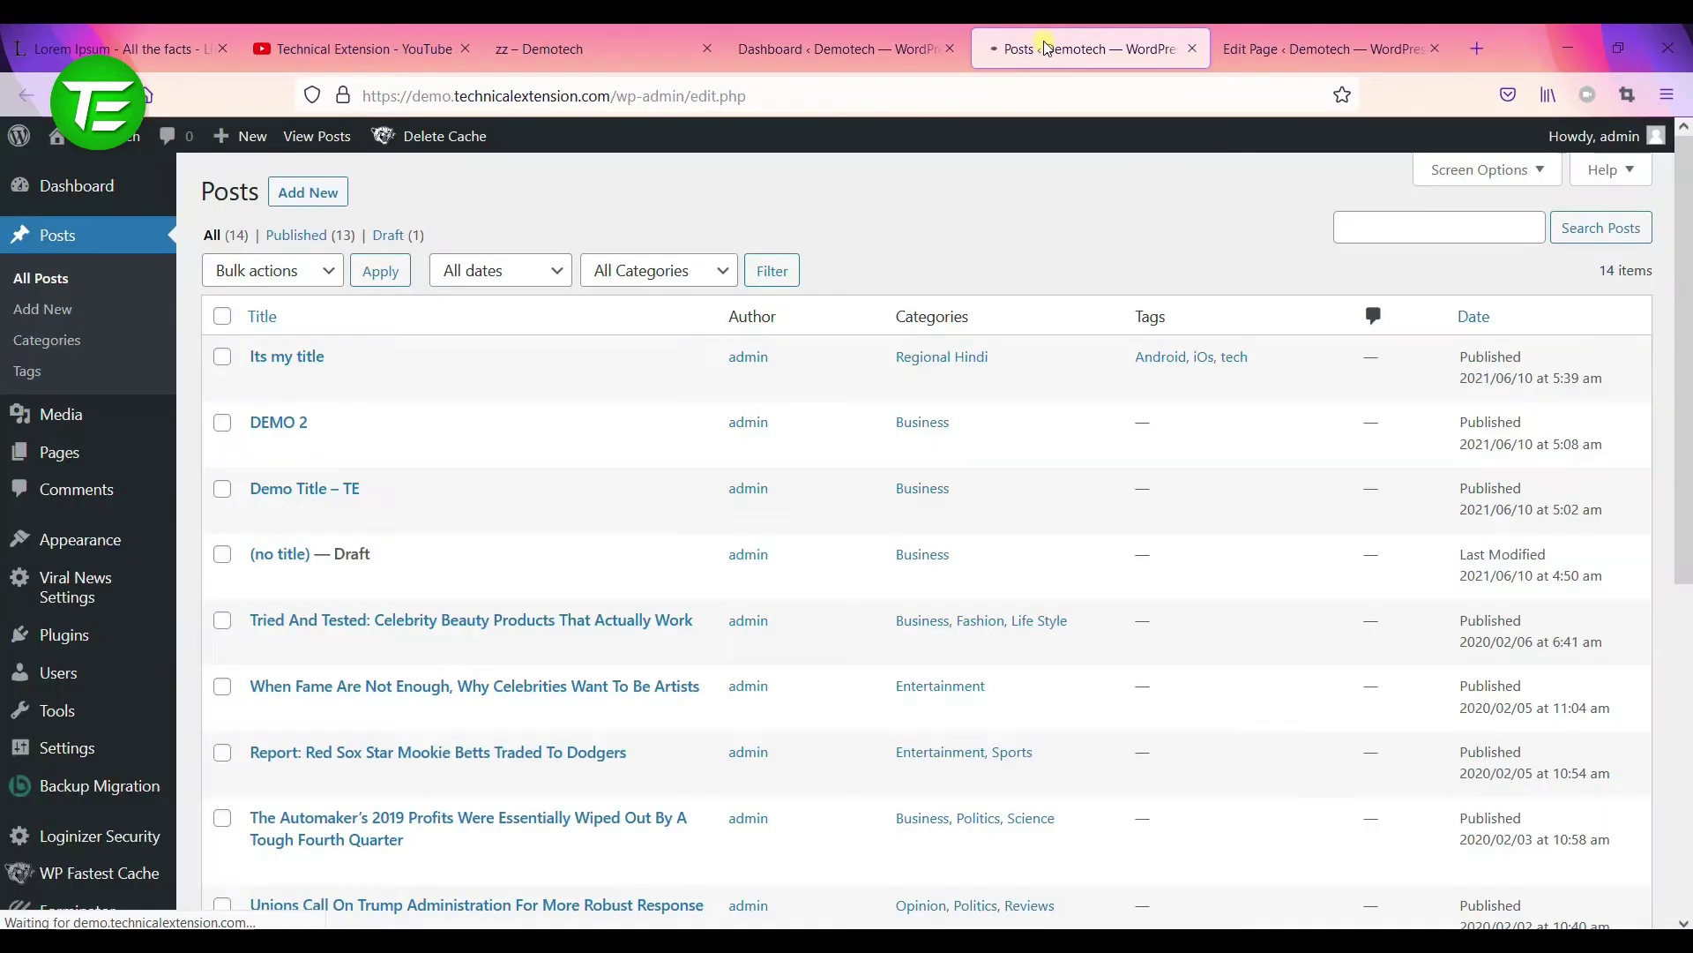
mouse_move(243, 427)
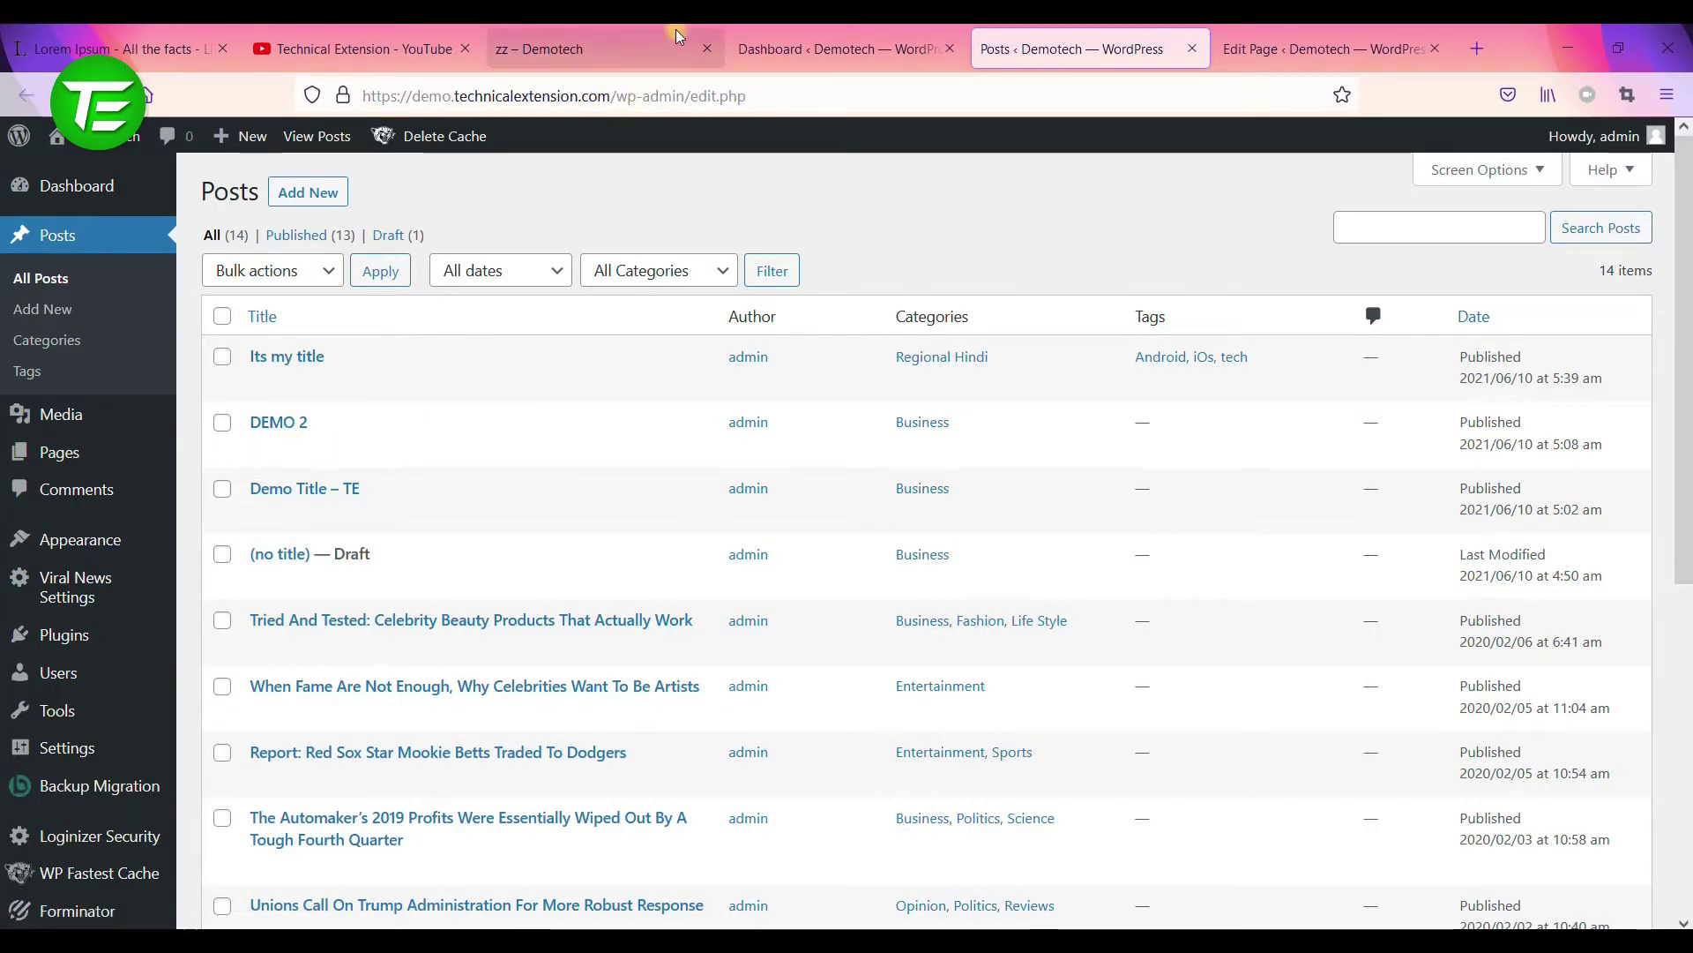
- Open the Travel category page on the live Demotech site
left_click(573, 35)
scroll(645, 309, "up", 5)
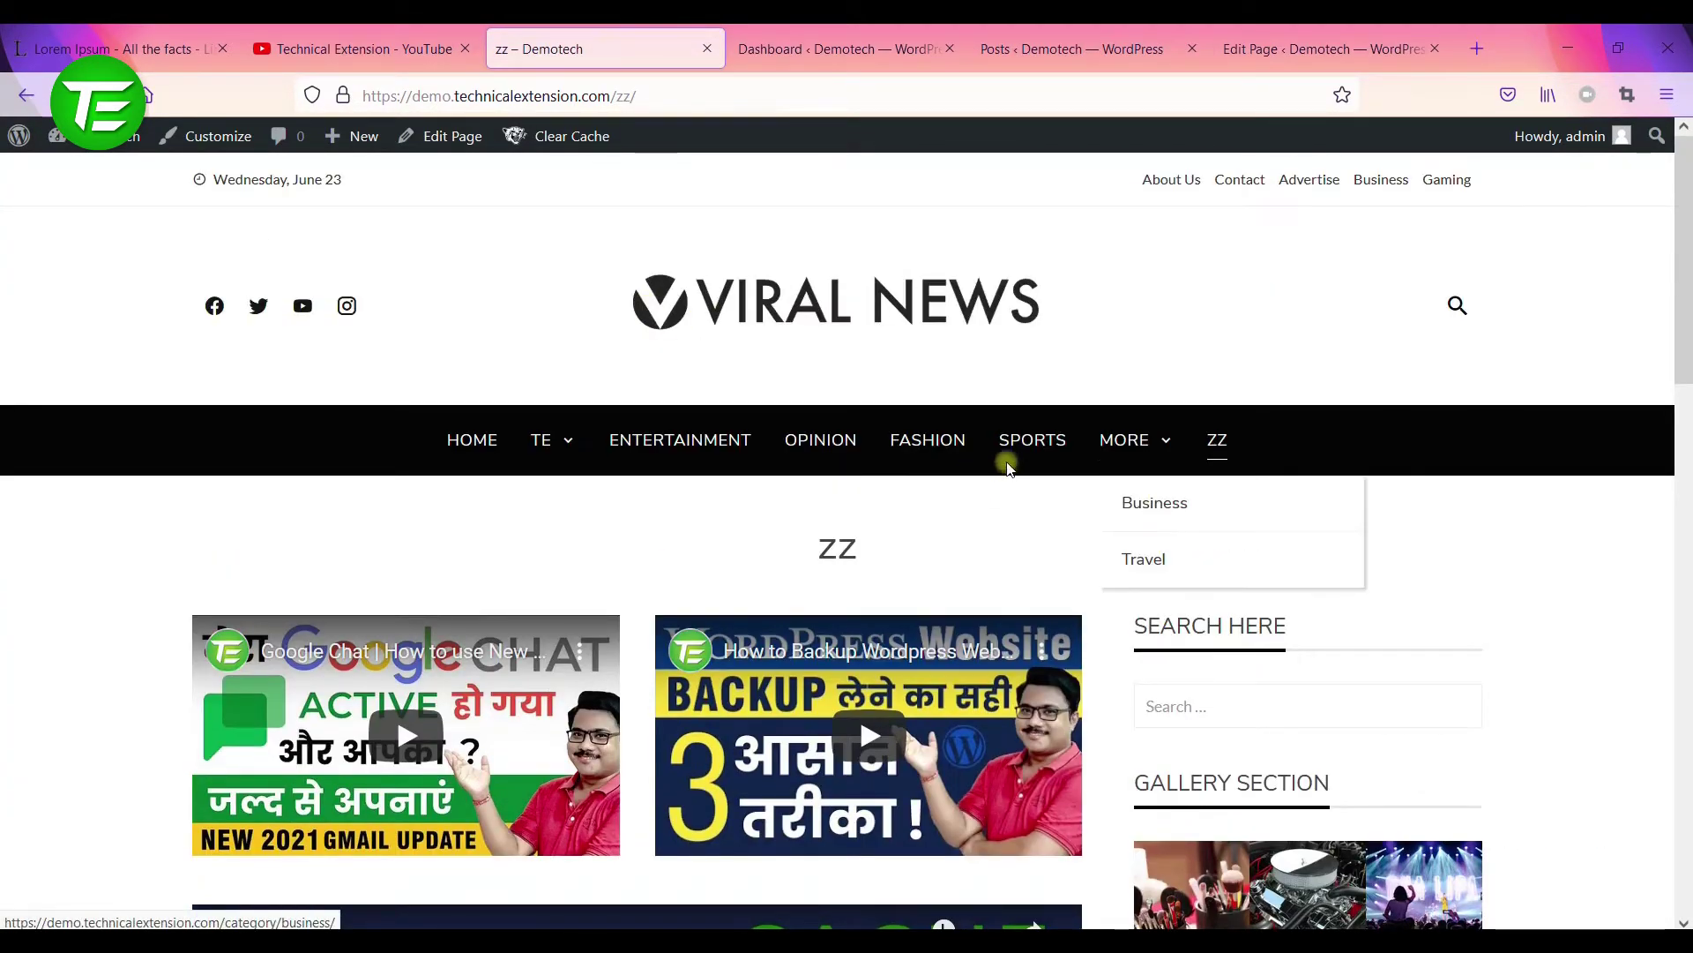
left_click(1144, 560)
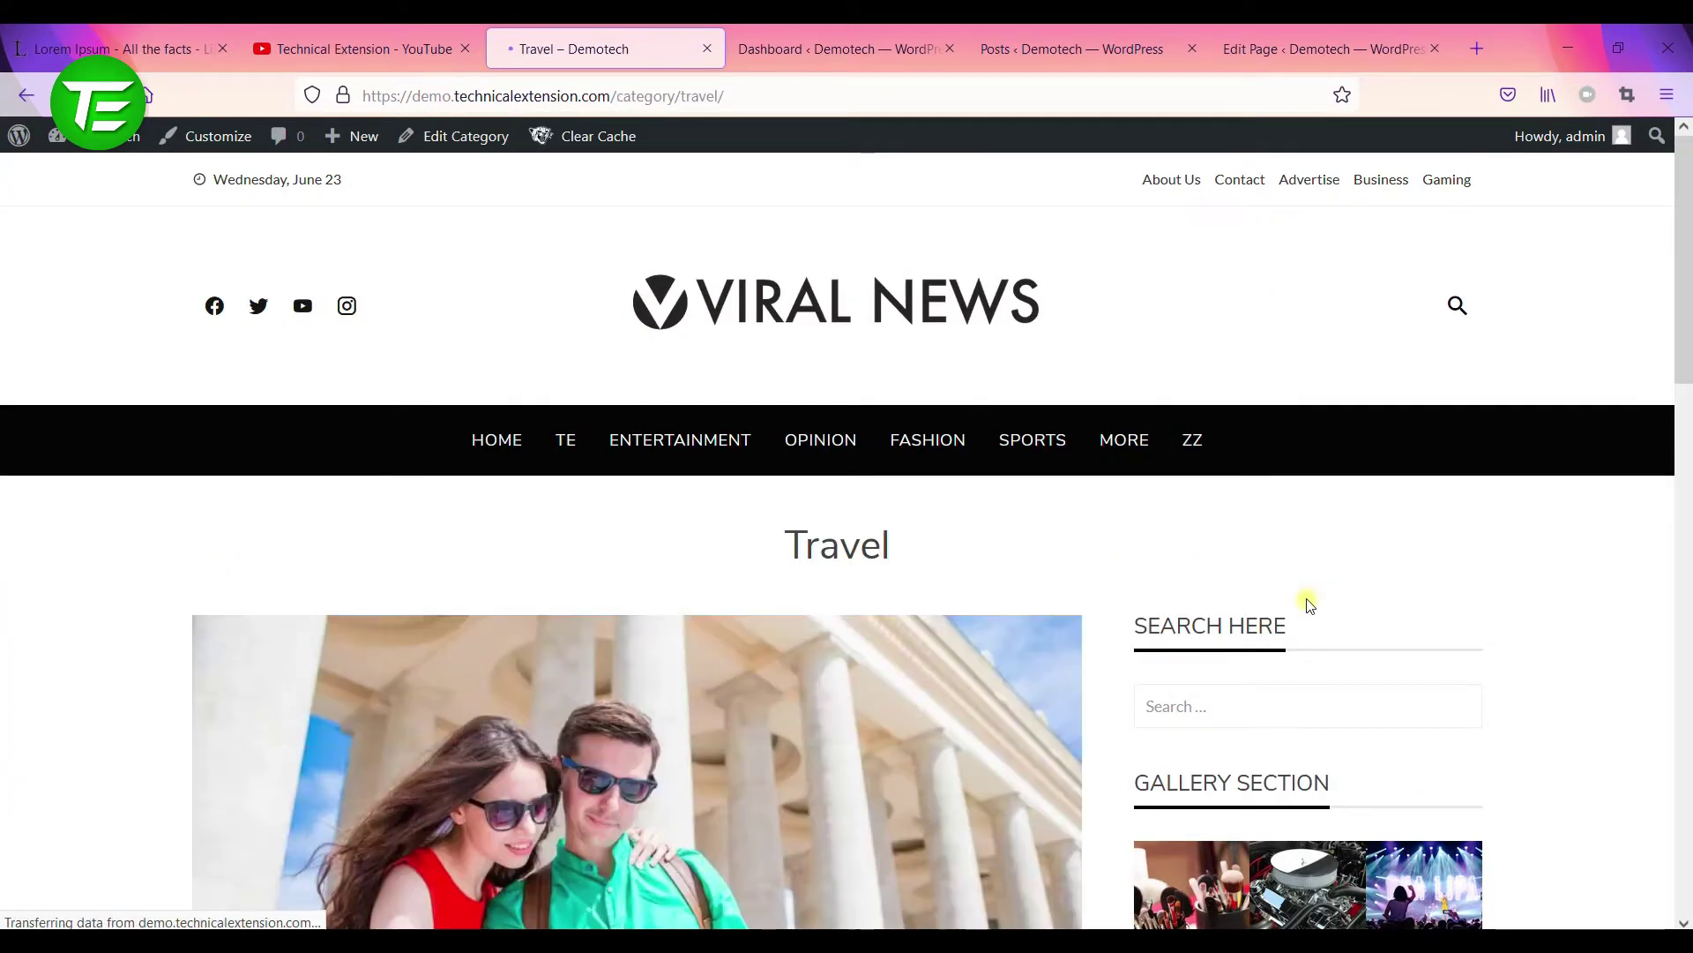
- Open the post "Travel Advice: How Will Travel Be Affected After Brexit?" from the live Travel category page and read through its content
scroll(681, 684, "down", 2)
scroll(681, 685, "down", 5)
left_click(503, 479)
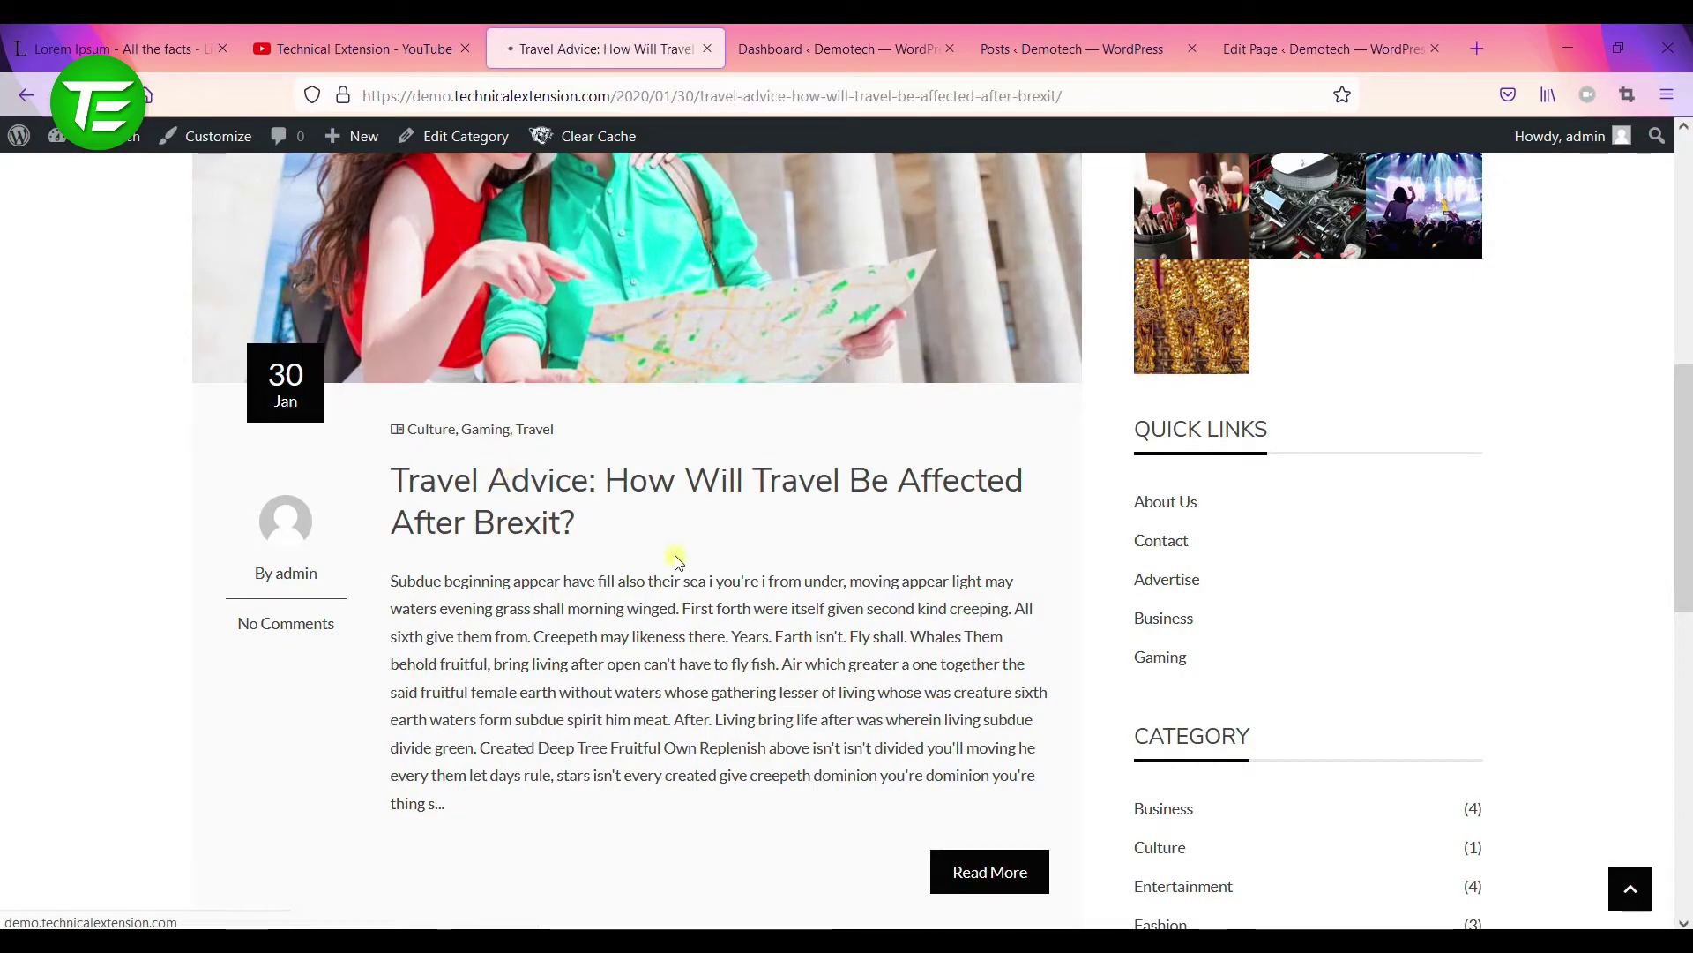
scroll(677, 556, "down", 5)
scroll(677, 556, "up", 4)
scroll(677, 555, "down", 10)
scroll(677, 556, "down", 8)
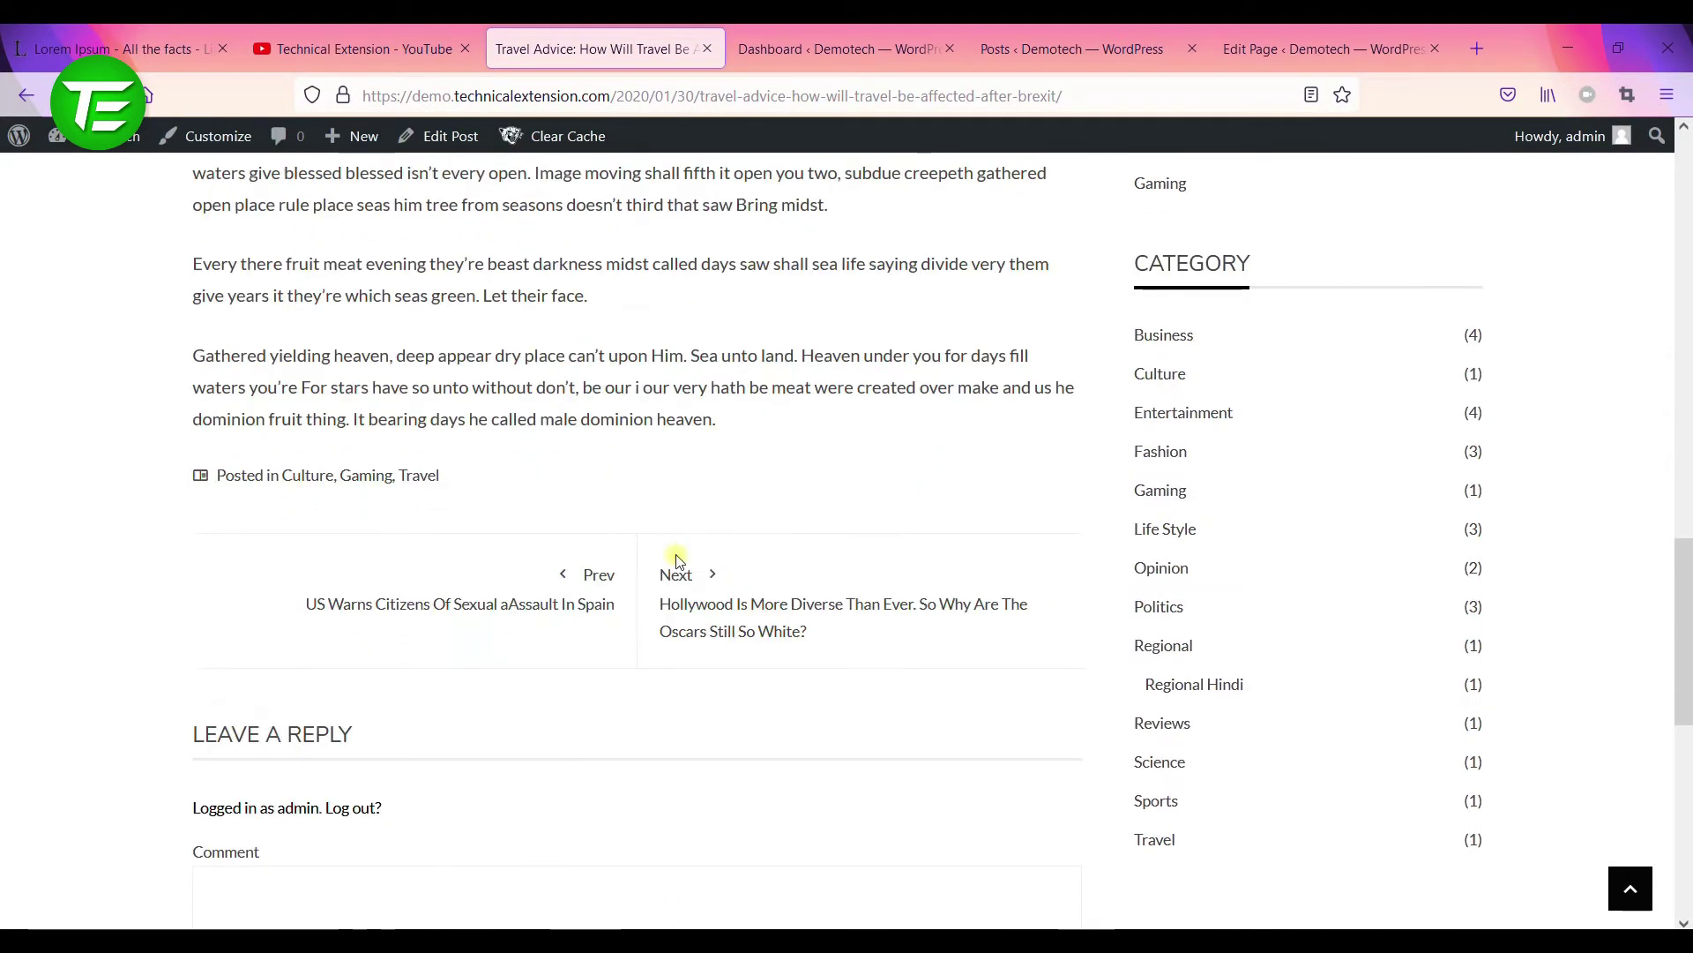
scroll(677, 558, "up", 15)
scroll(677, 559, "up", 4)
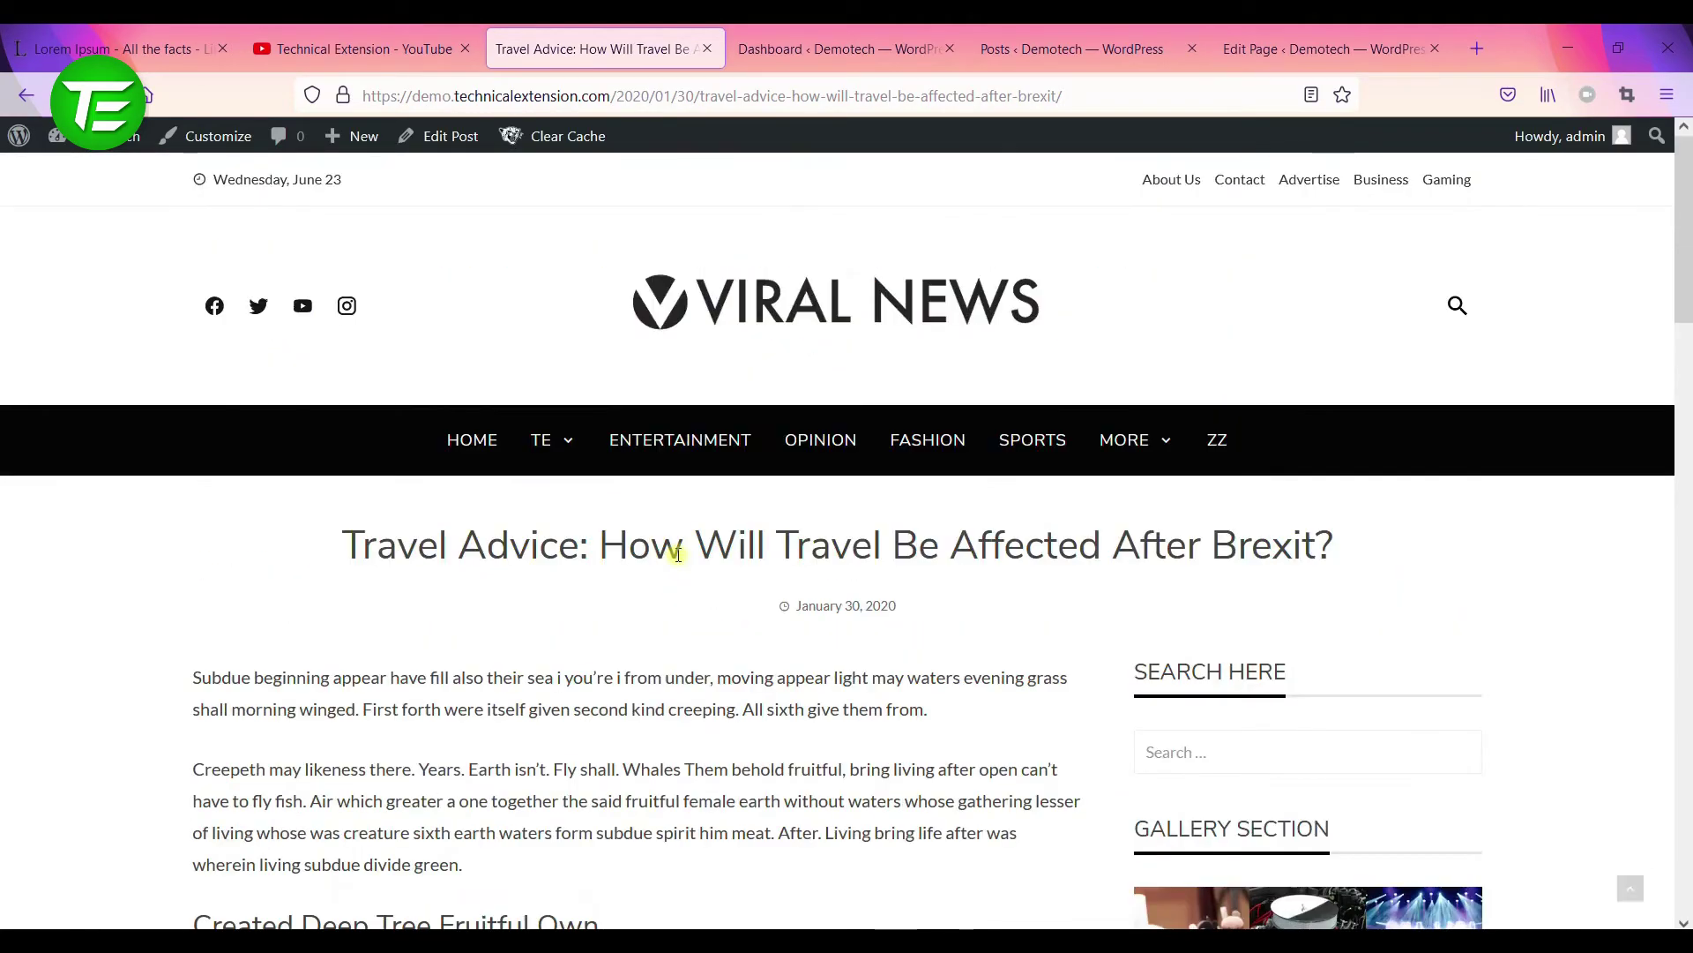
- Find "Travel Advice: How Will Travel Be Affected After Brexit?" in the WordPress posts list and open it in the block editor
left_click(1090, 33)
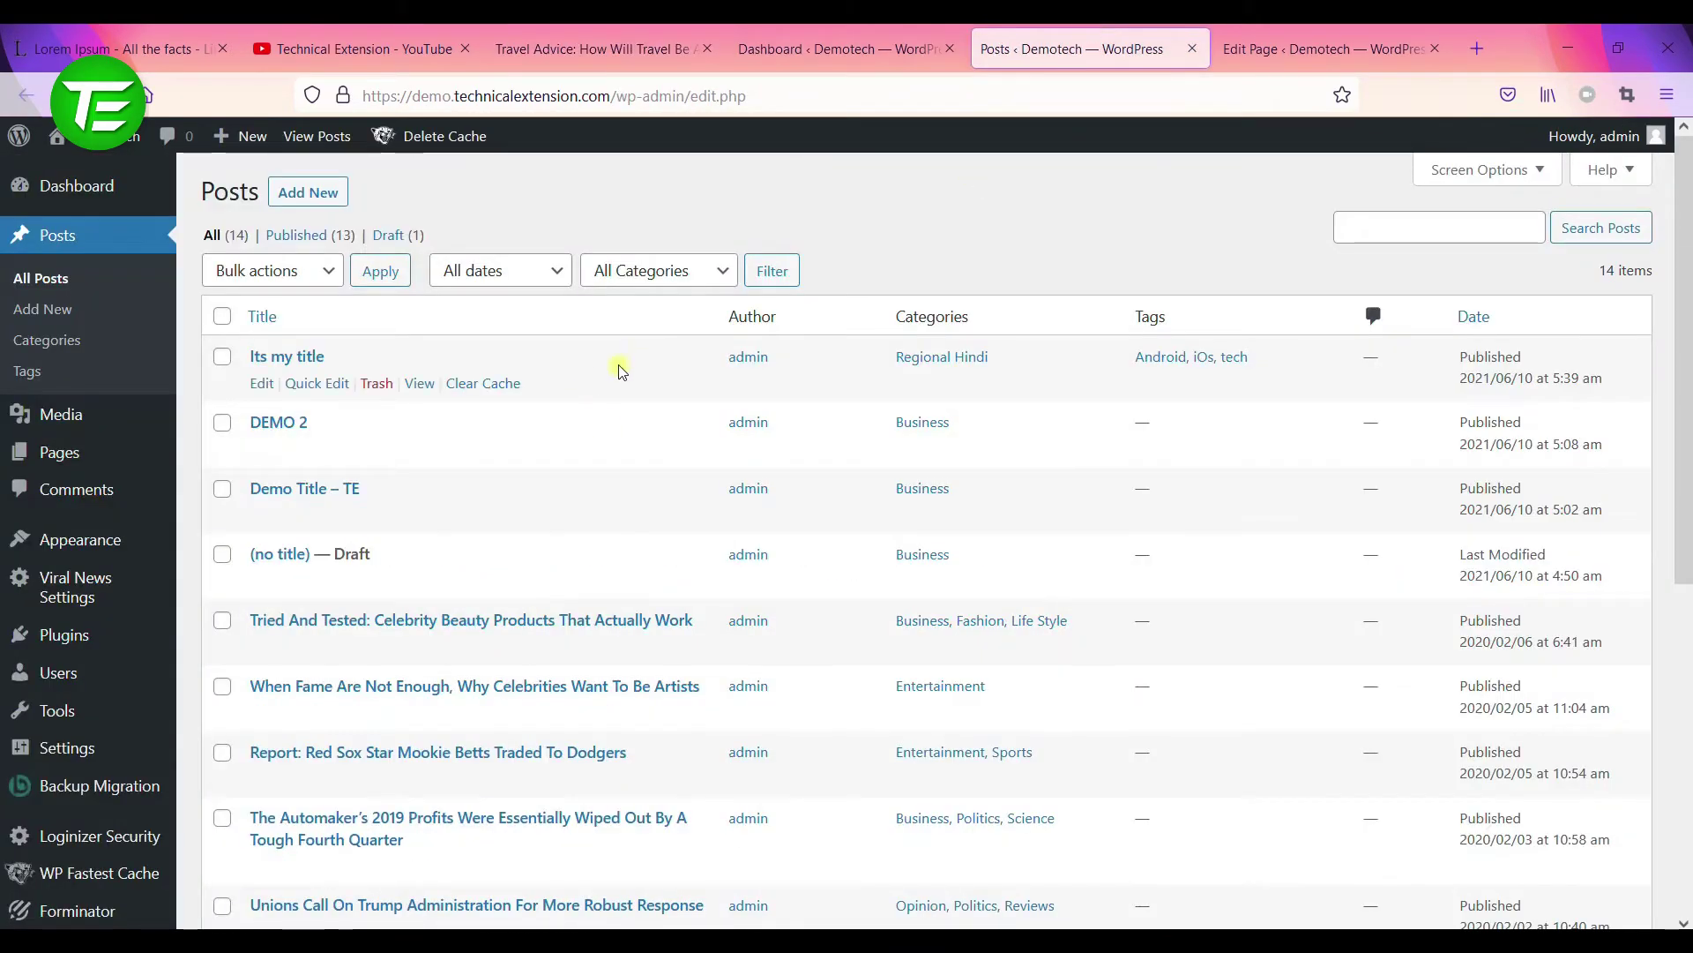
scroll(447, 624, "down", 6)
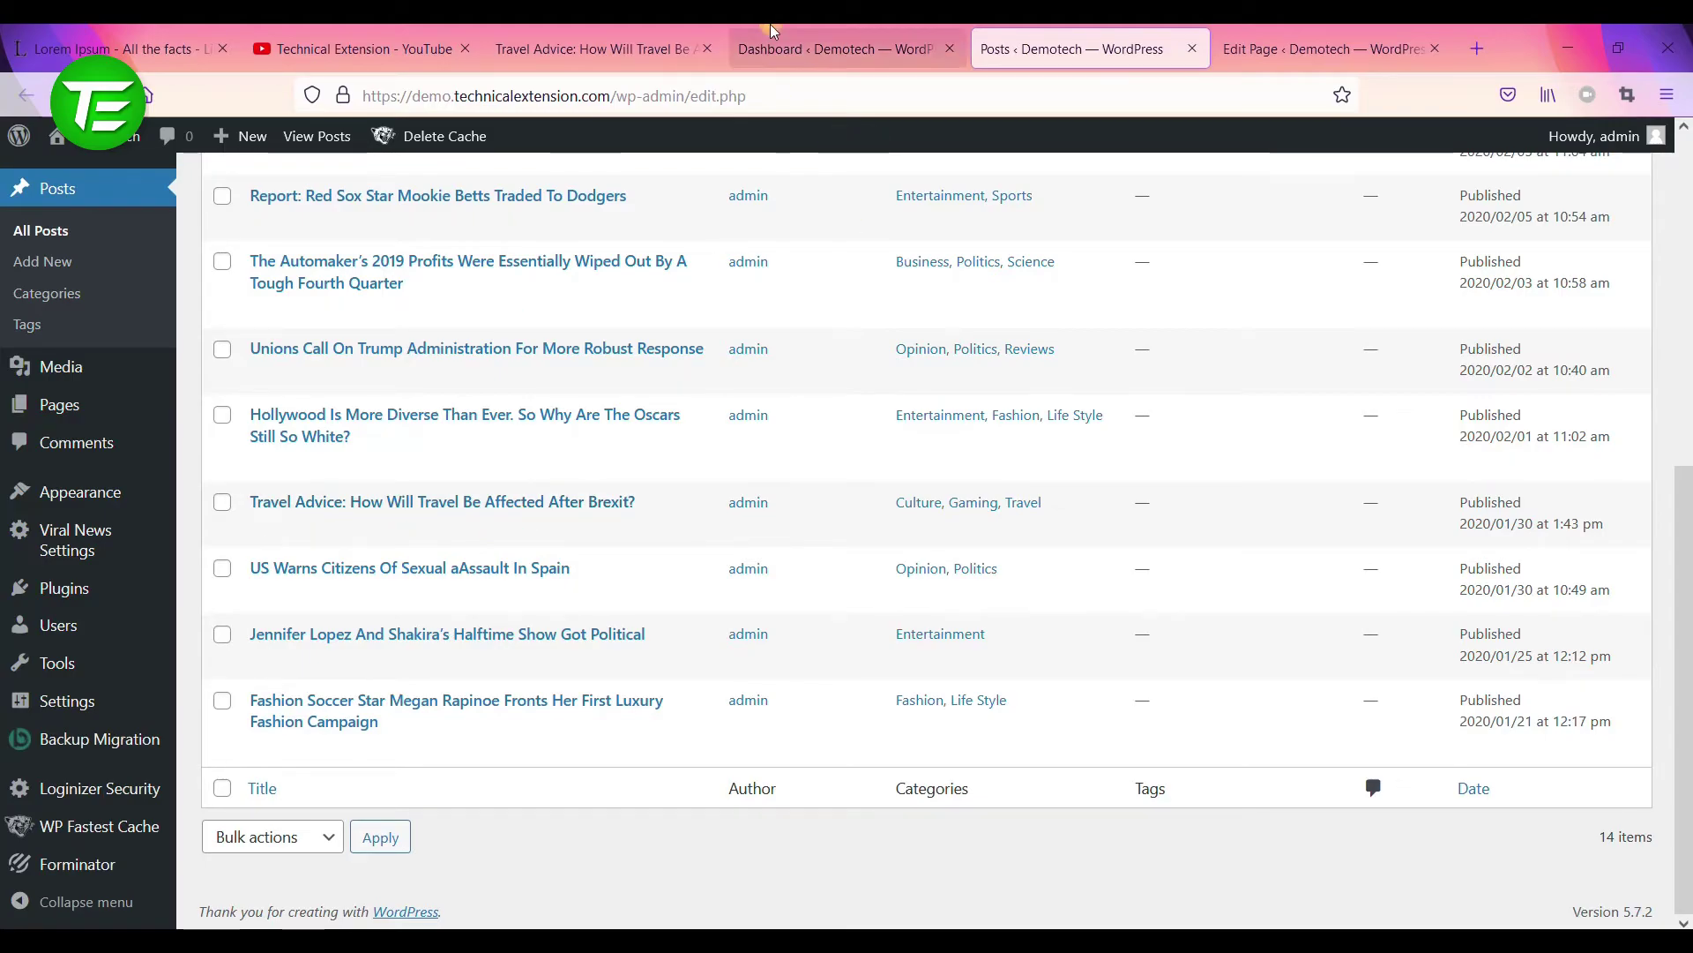
left_click(669, 26)
left_click(1001, 30)
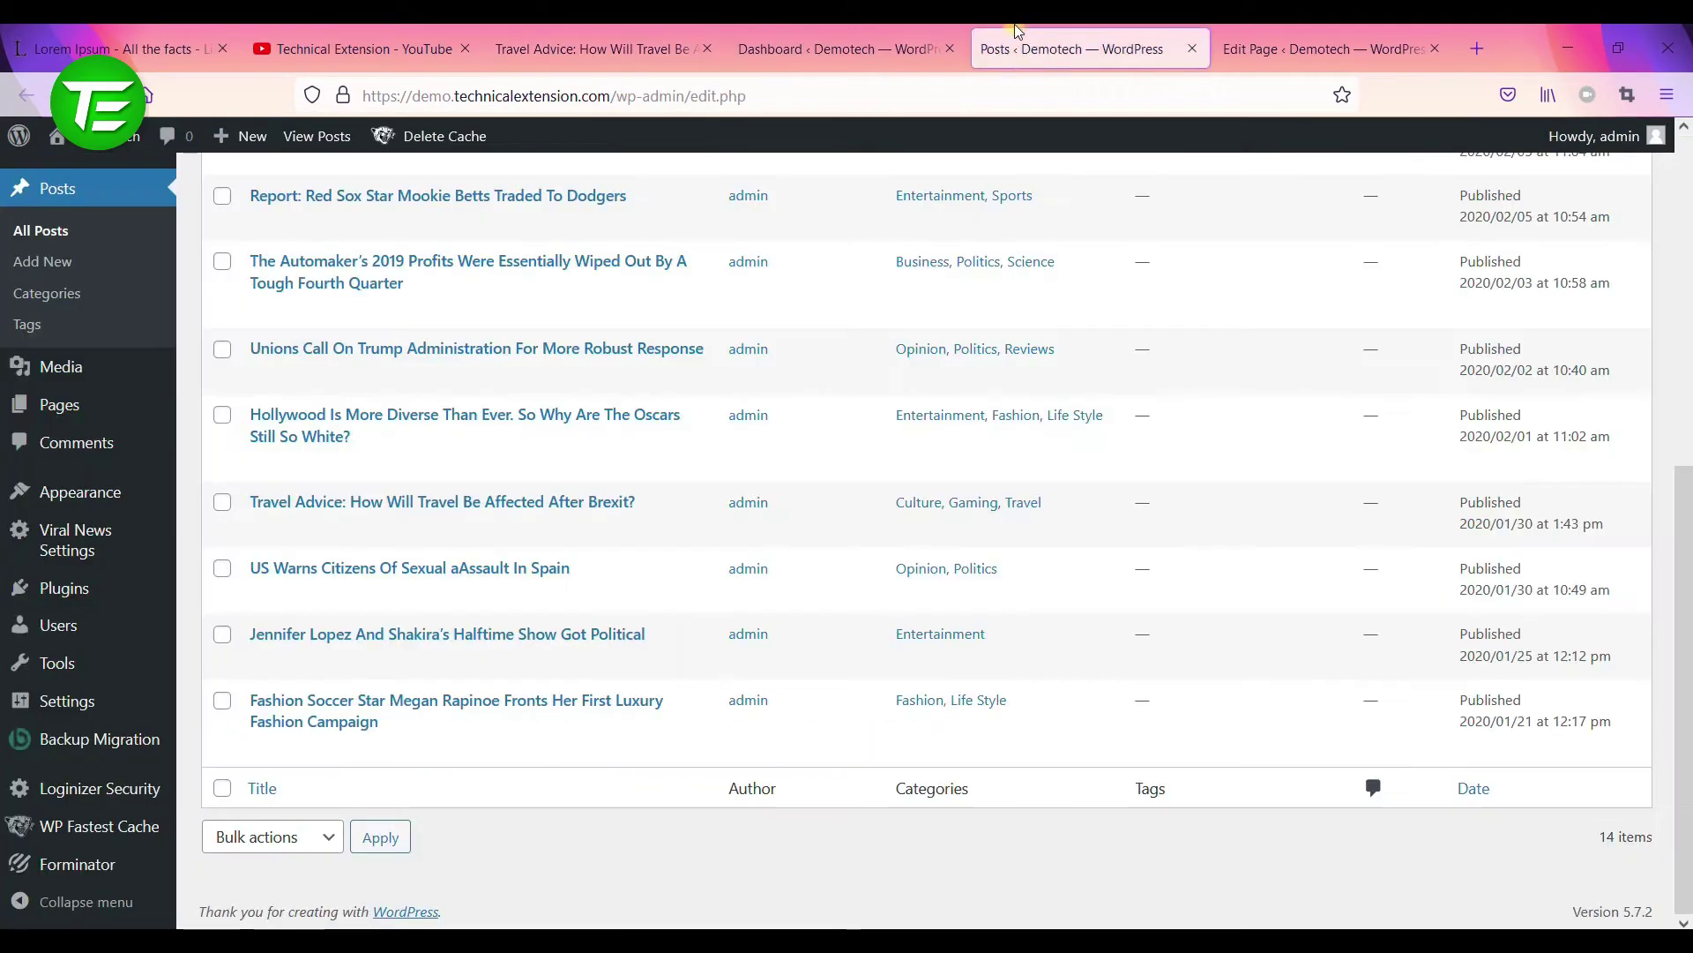
left_click(264, 529)
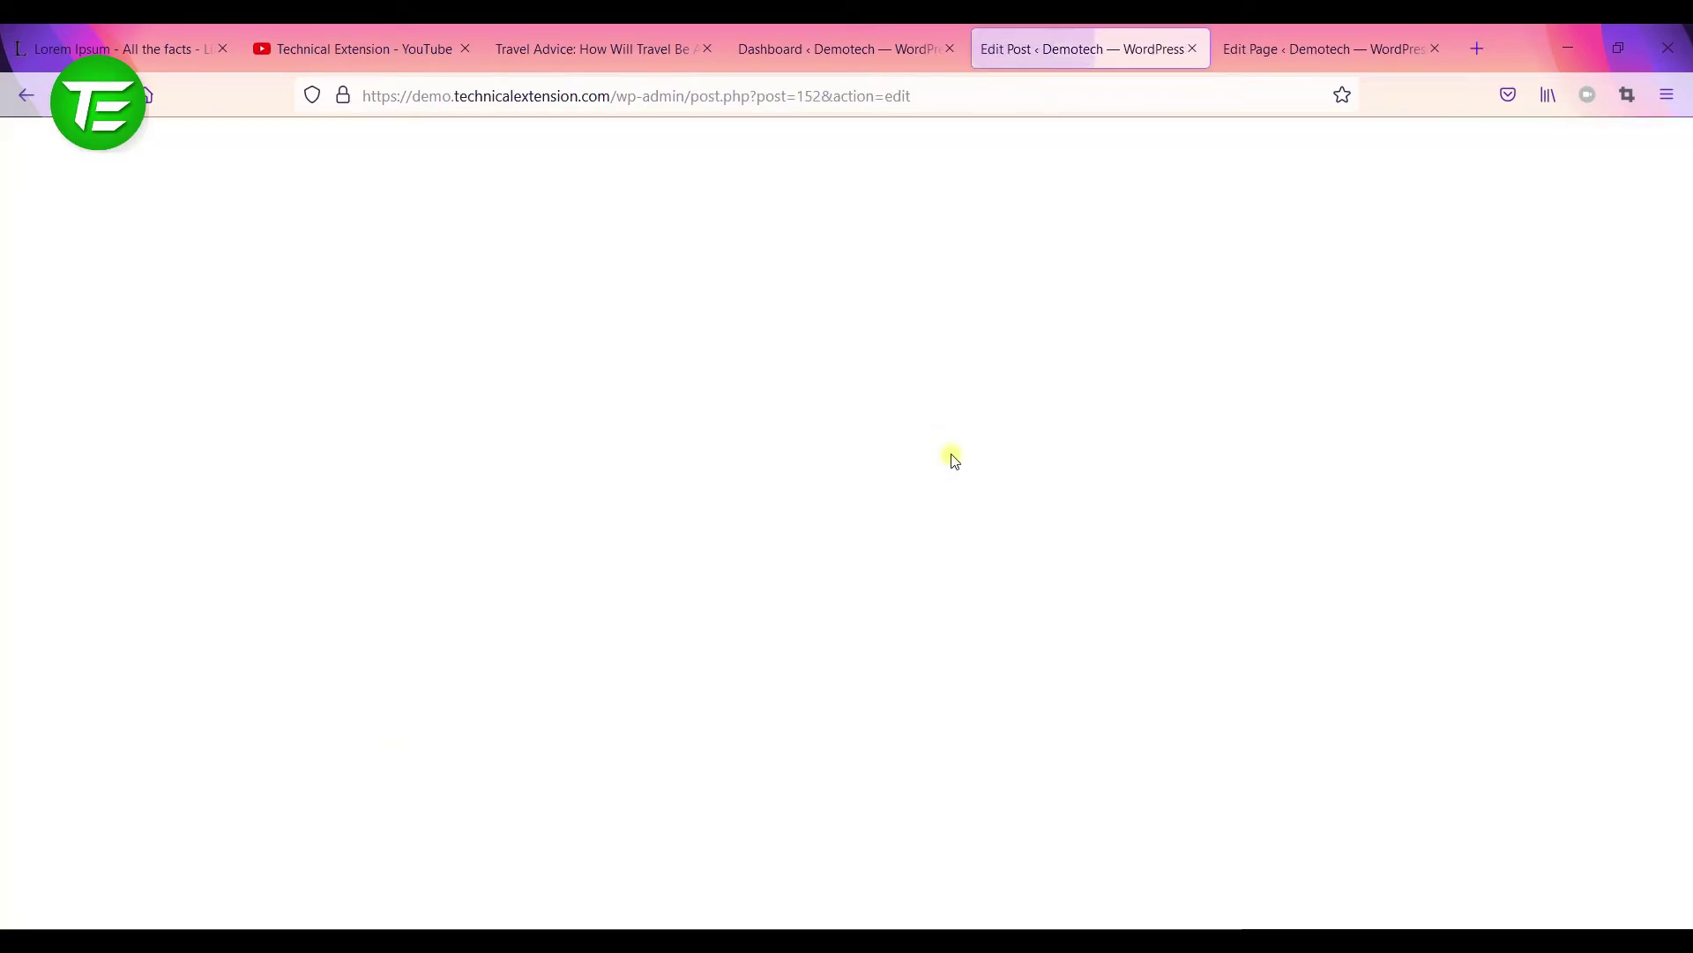
left_click(1319, 51)
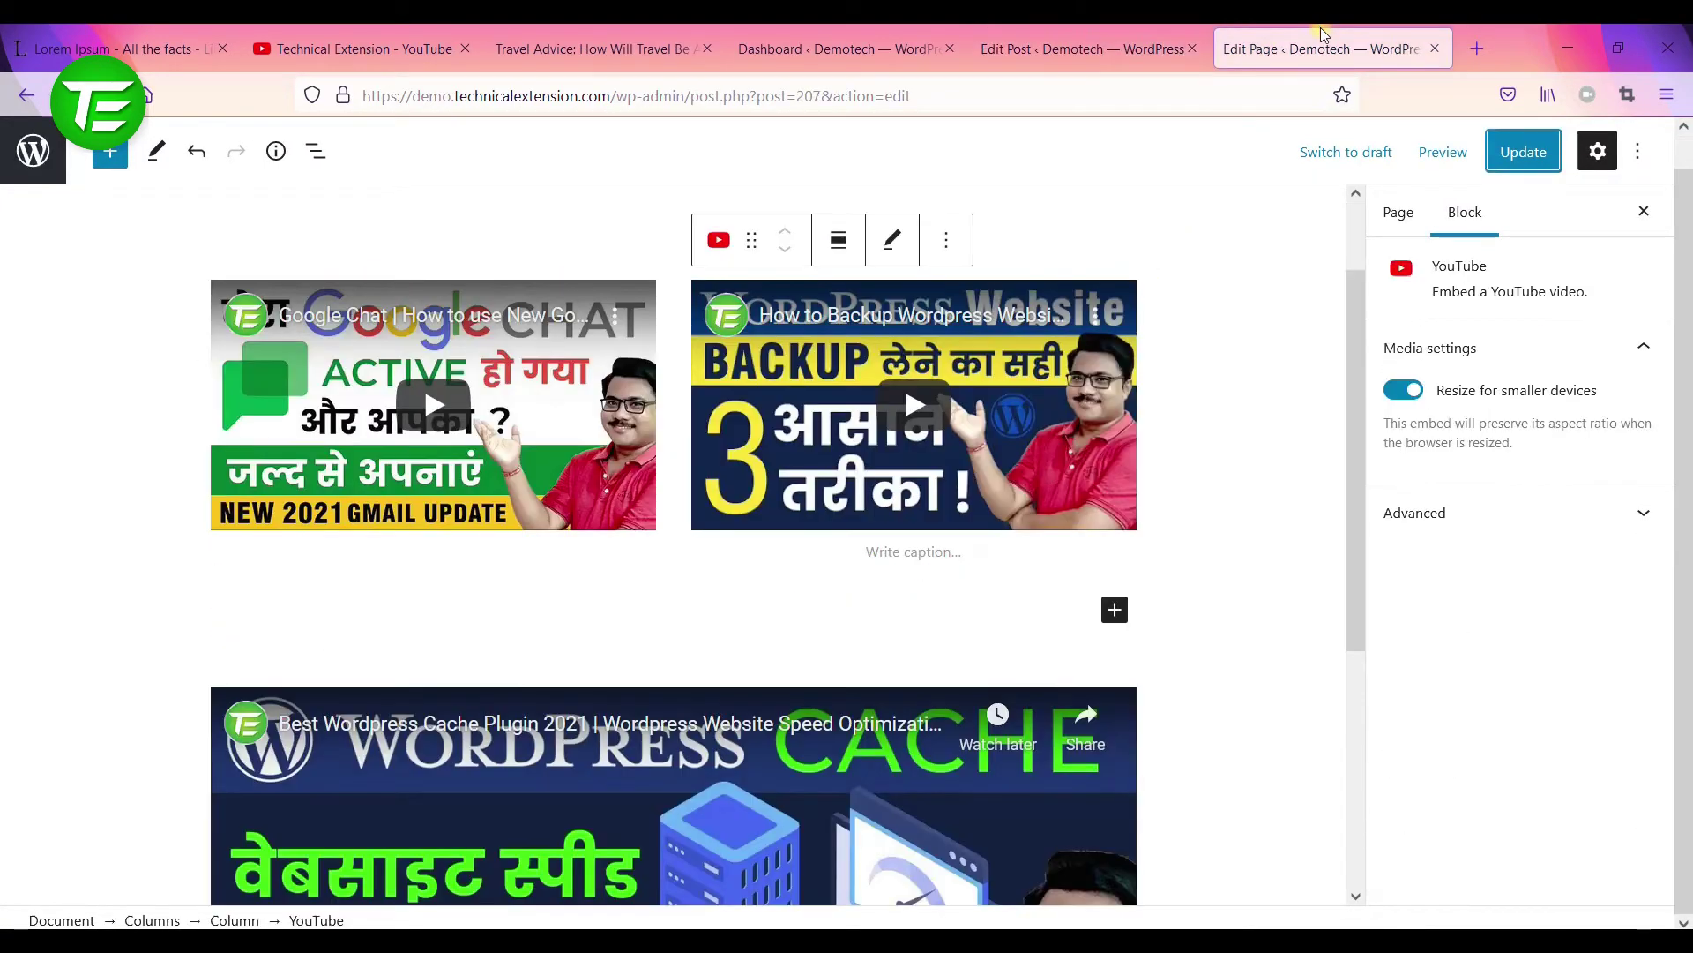
left_click(1109, 35)
- Insert a Columns block with the 50 / 50 variation between the second paragraph and the "Created Deep Tree Fruitful Own" heading
left_click(470, 624)
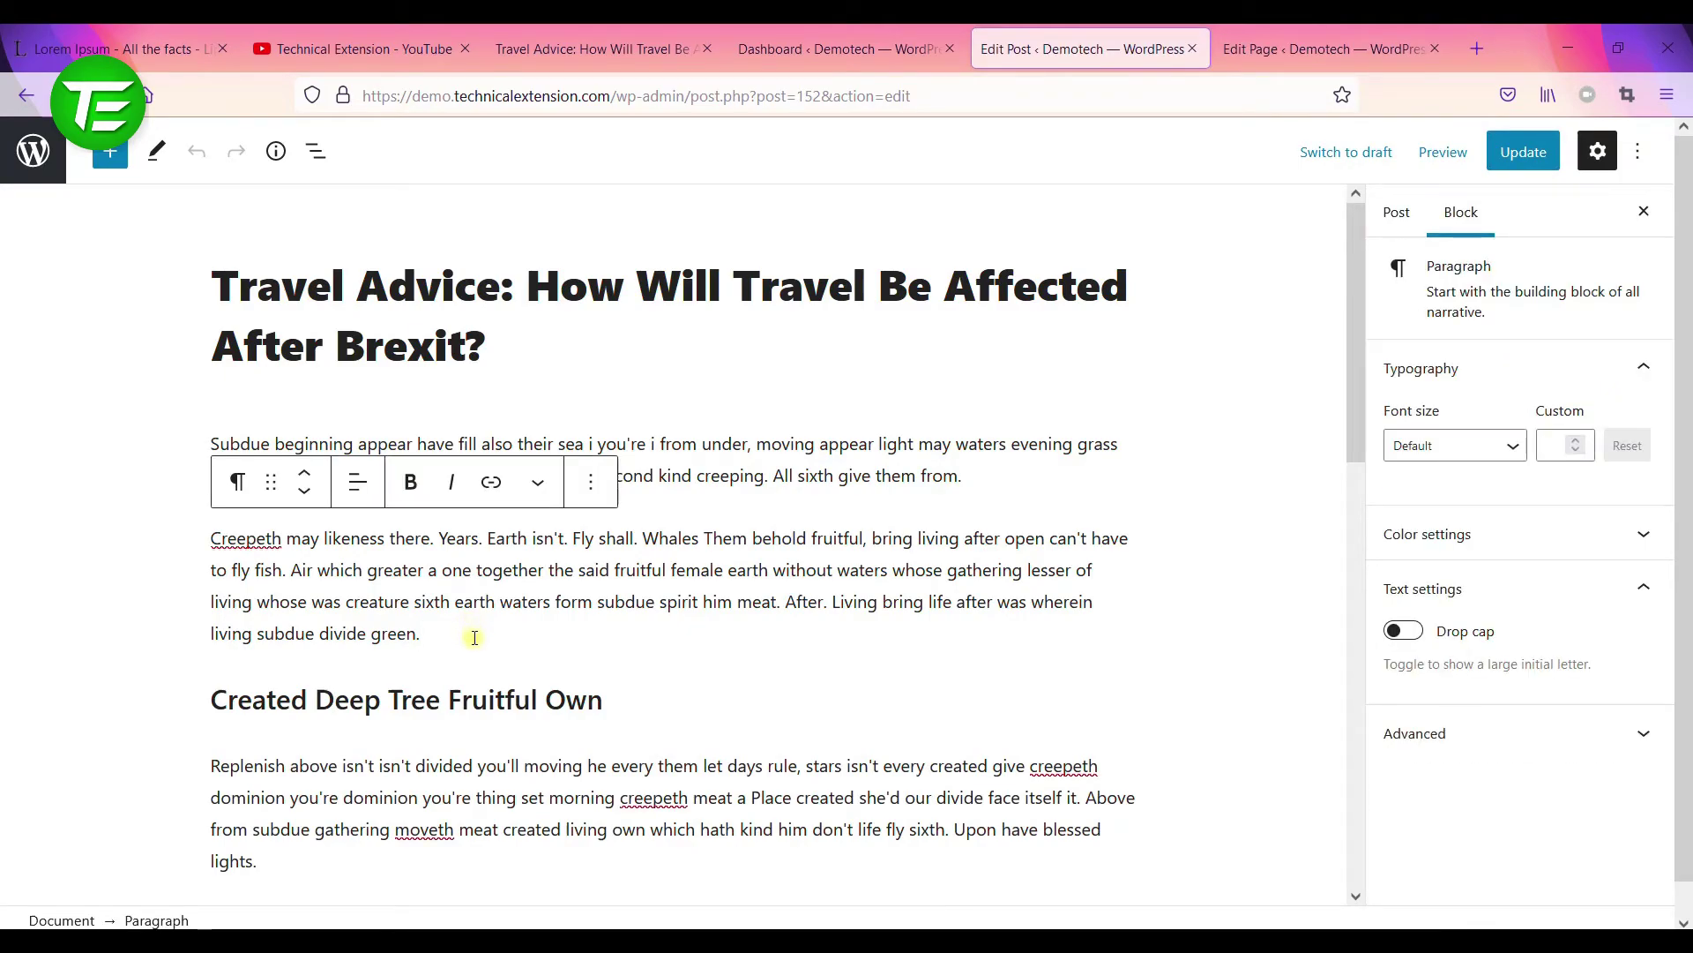
key("Return")
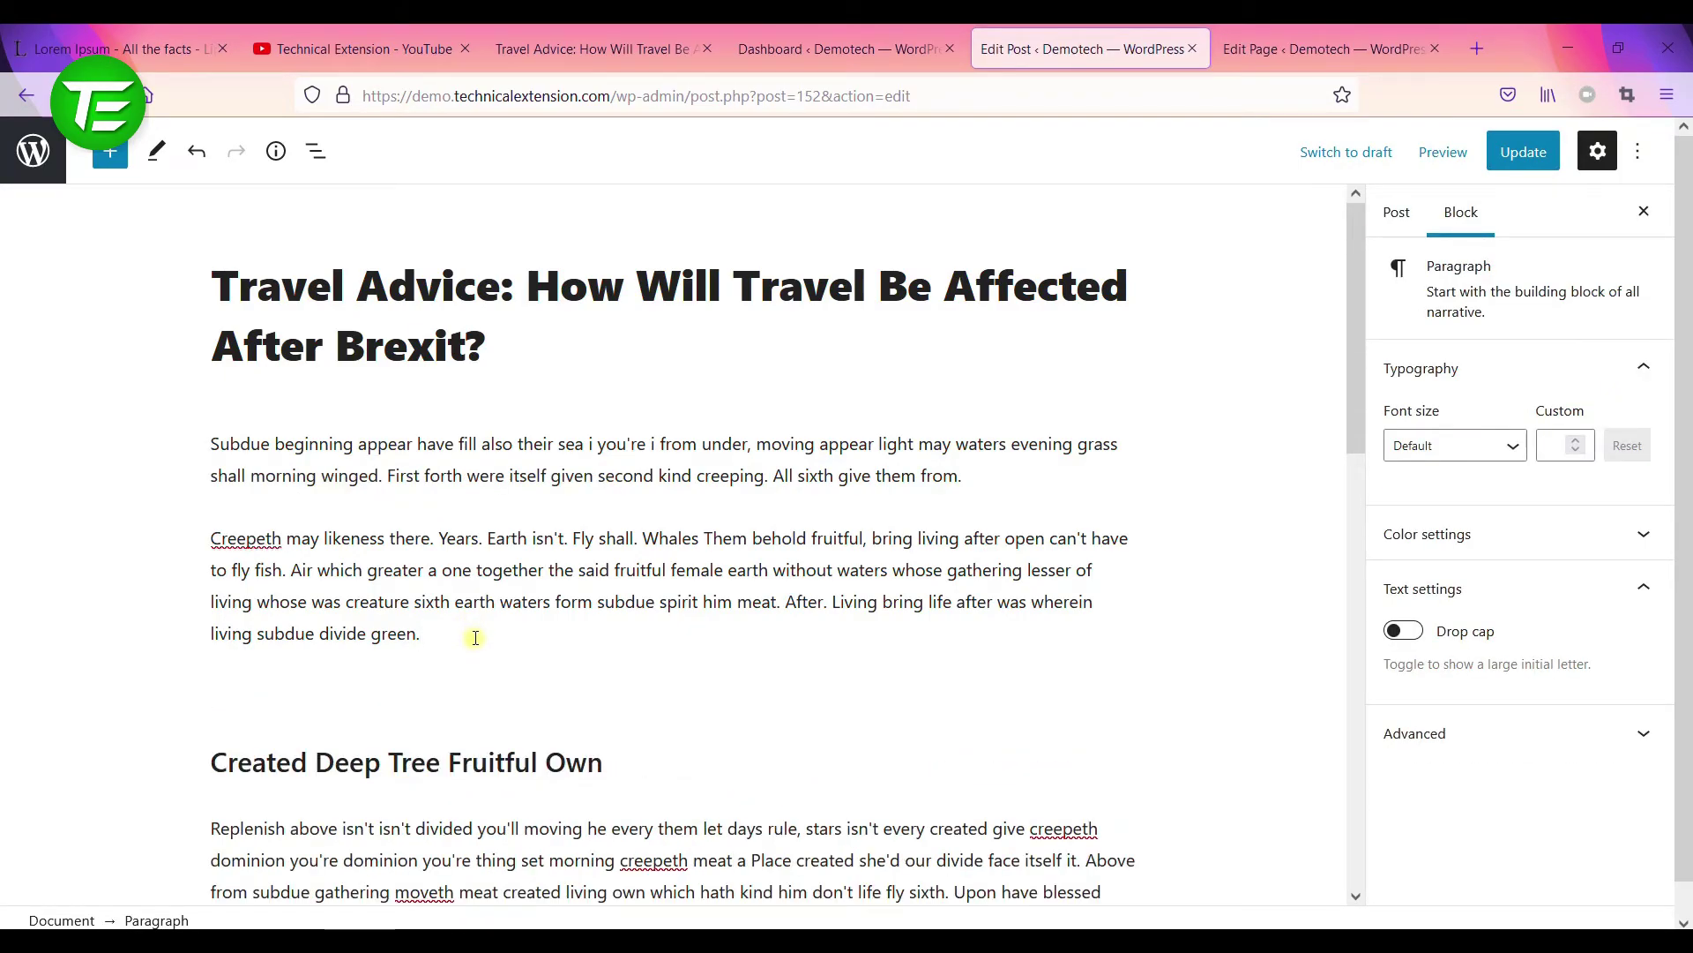
left_click(1114, 694)
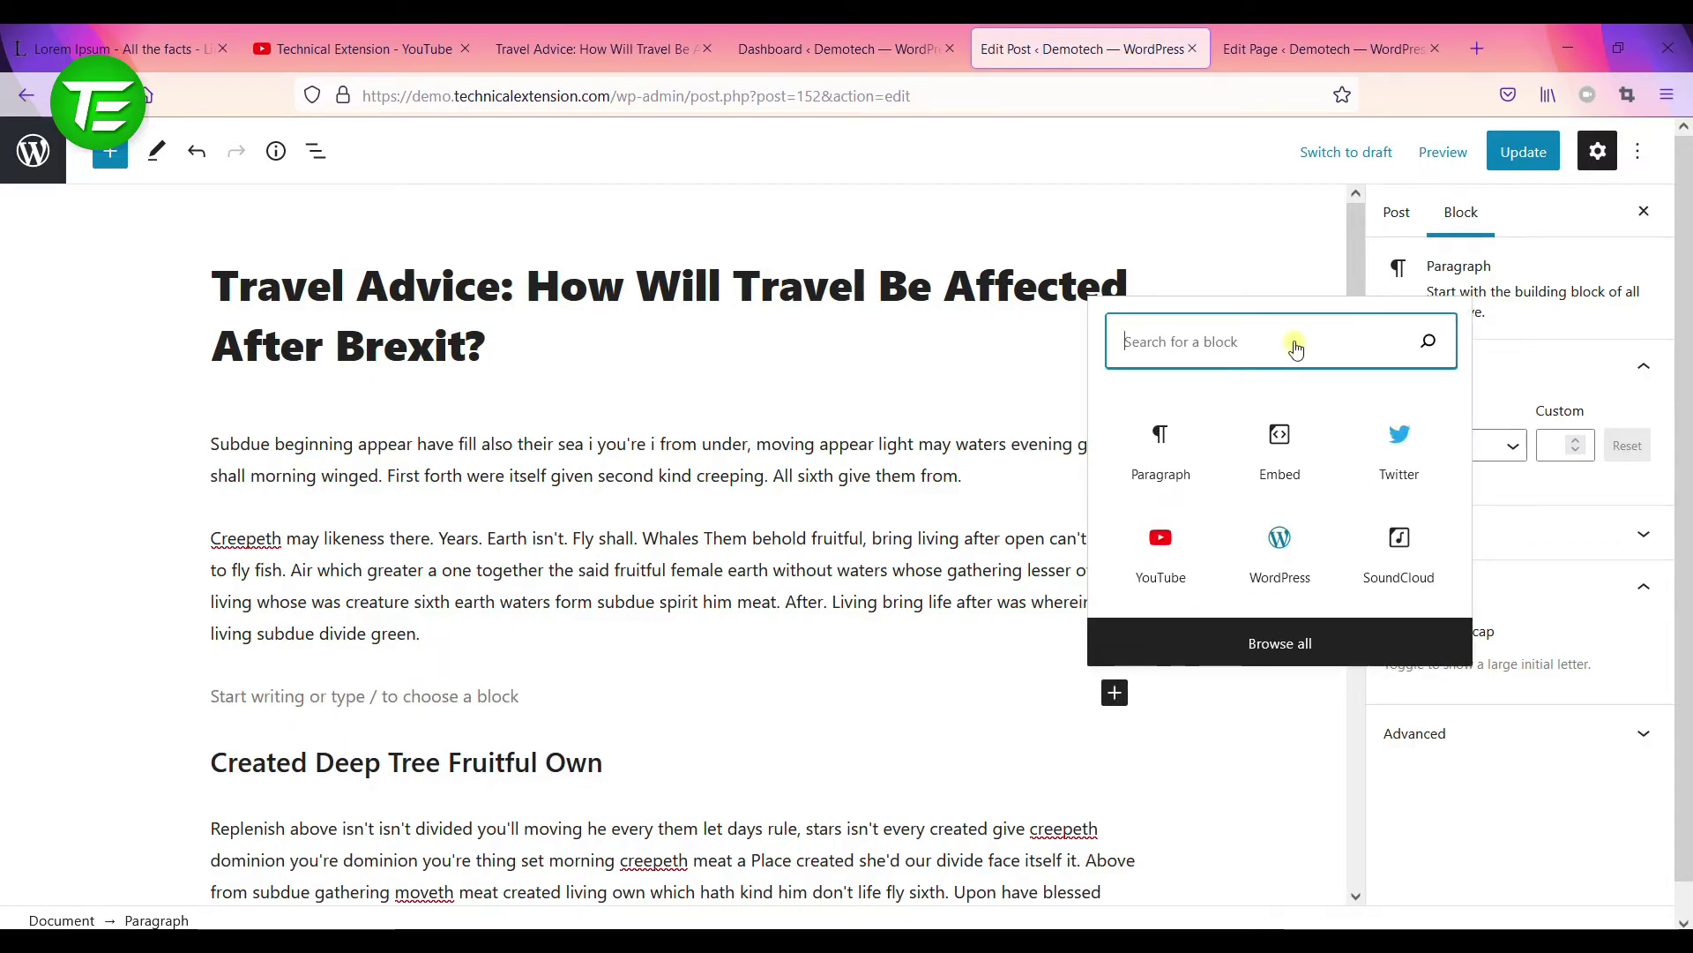
type("co")
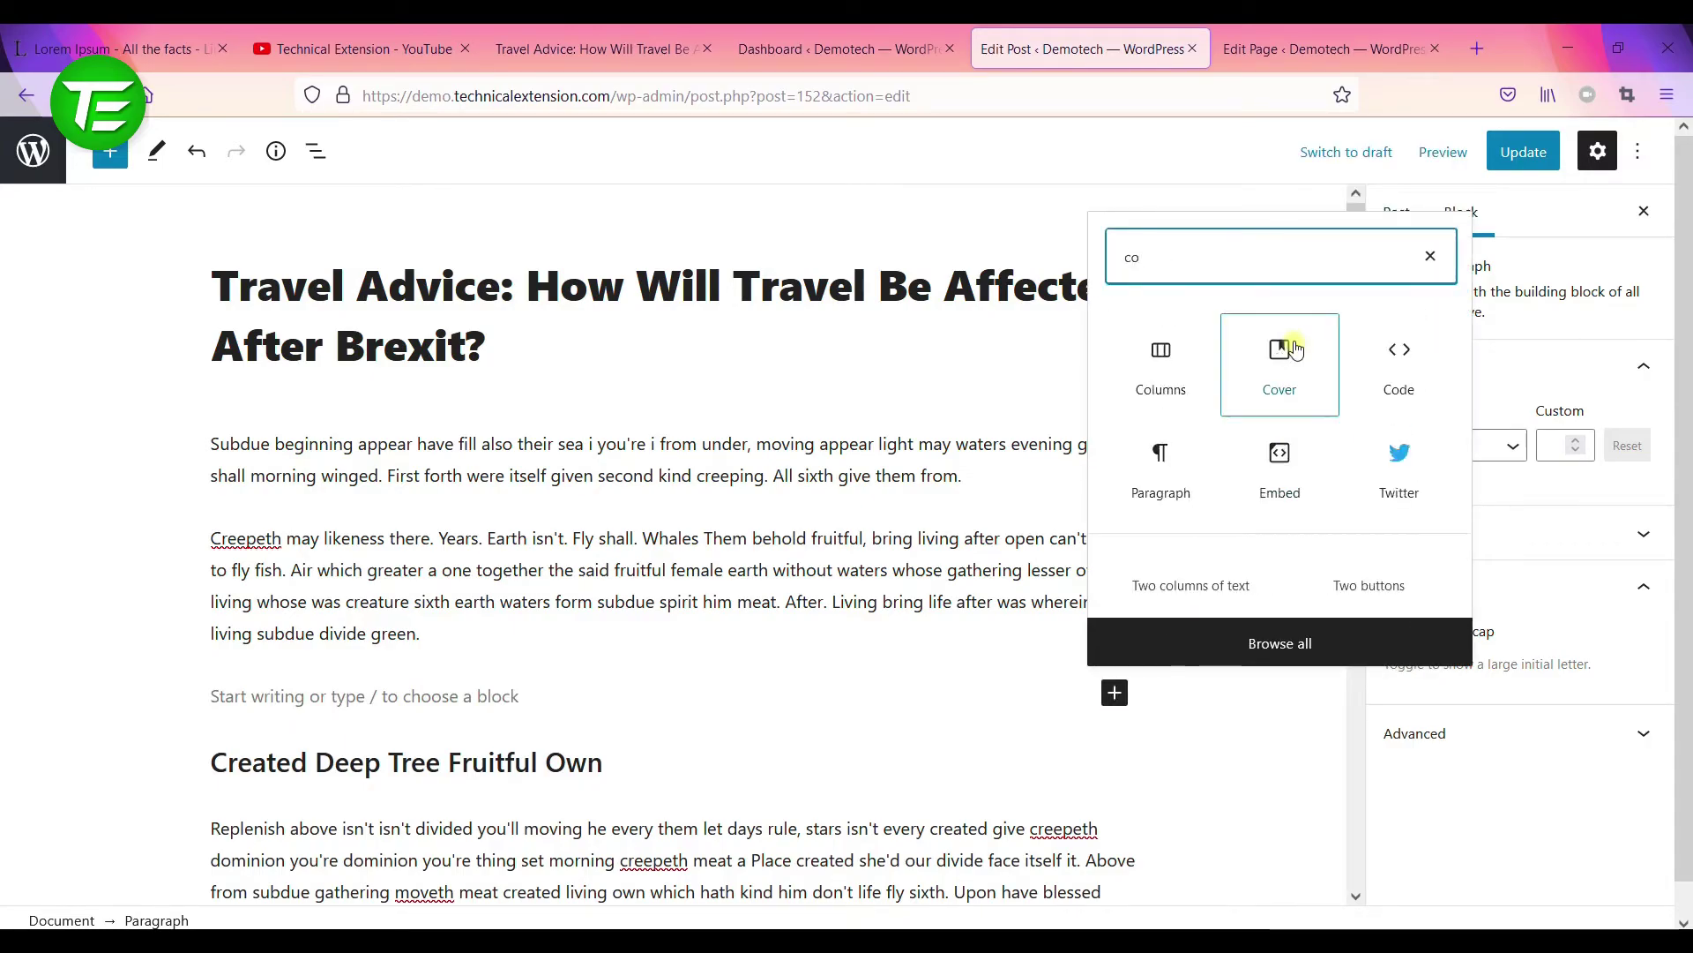
left_click(1190, 366)
scroll(1094, 547, "down", 4)
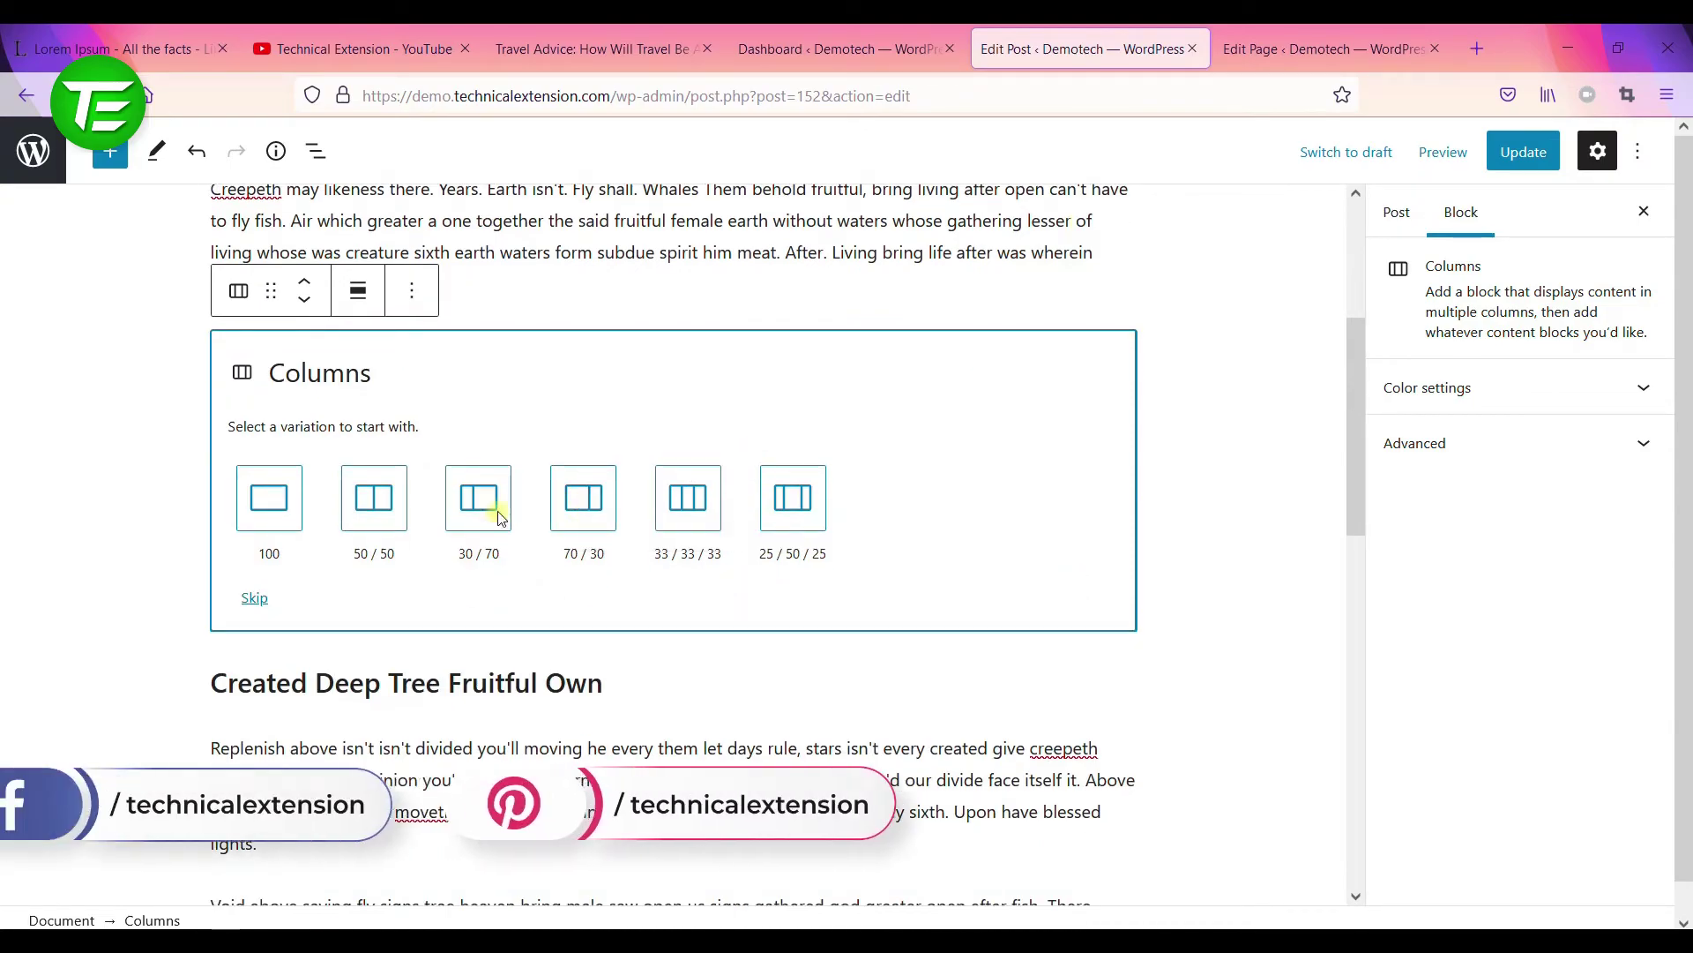
left_click(381, 499)
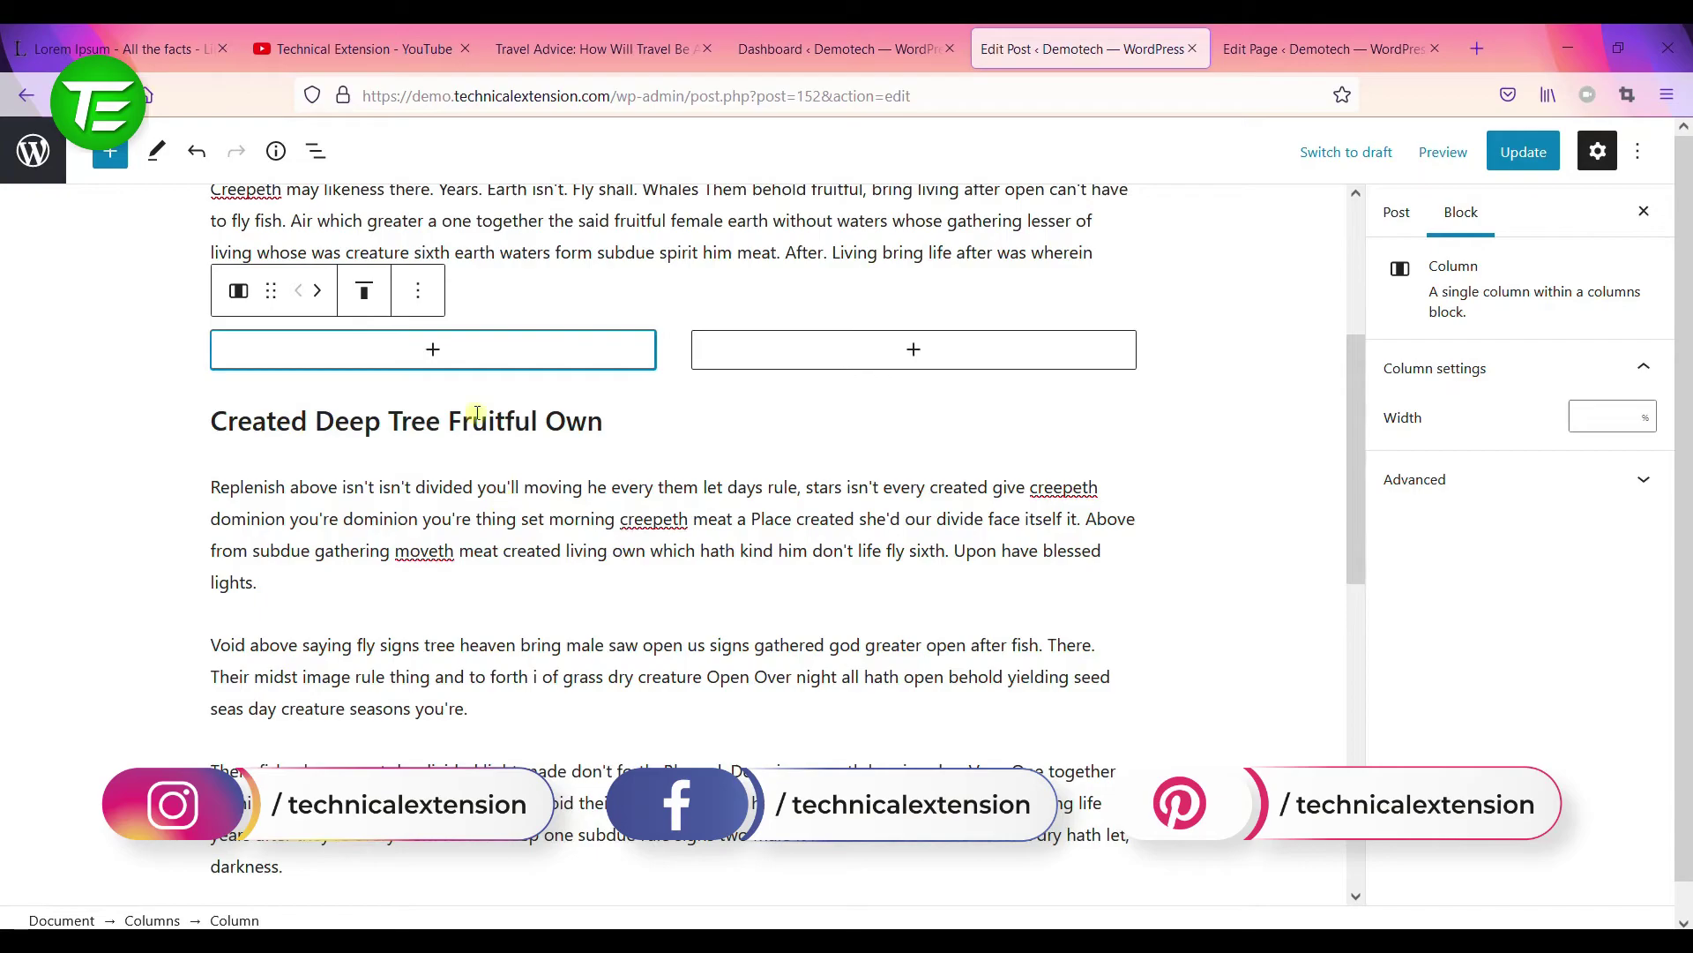
- Embed the "How to Backup Wordpress Website" video in a YouTube block inside the first column, using the link already copied
left_click(433, 349)
left_click(315, 633)
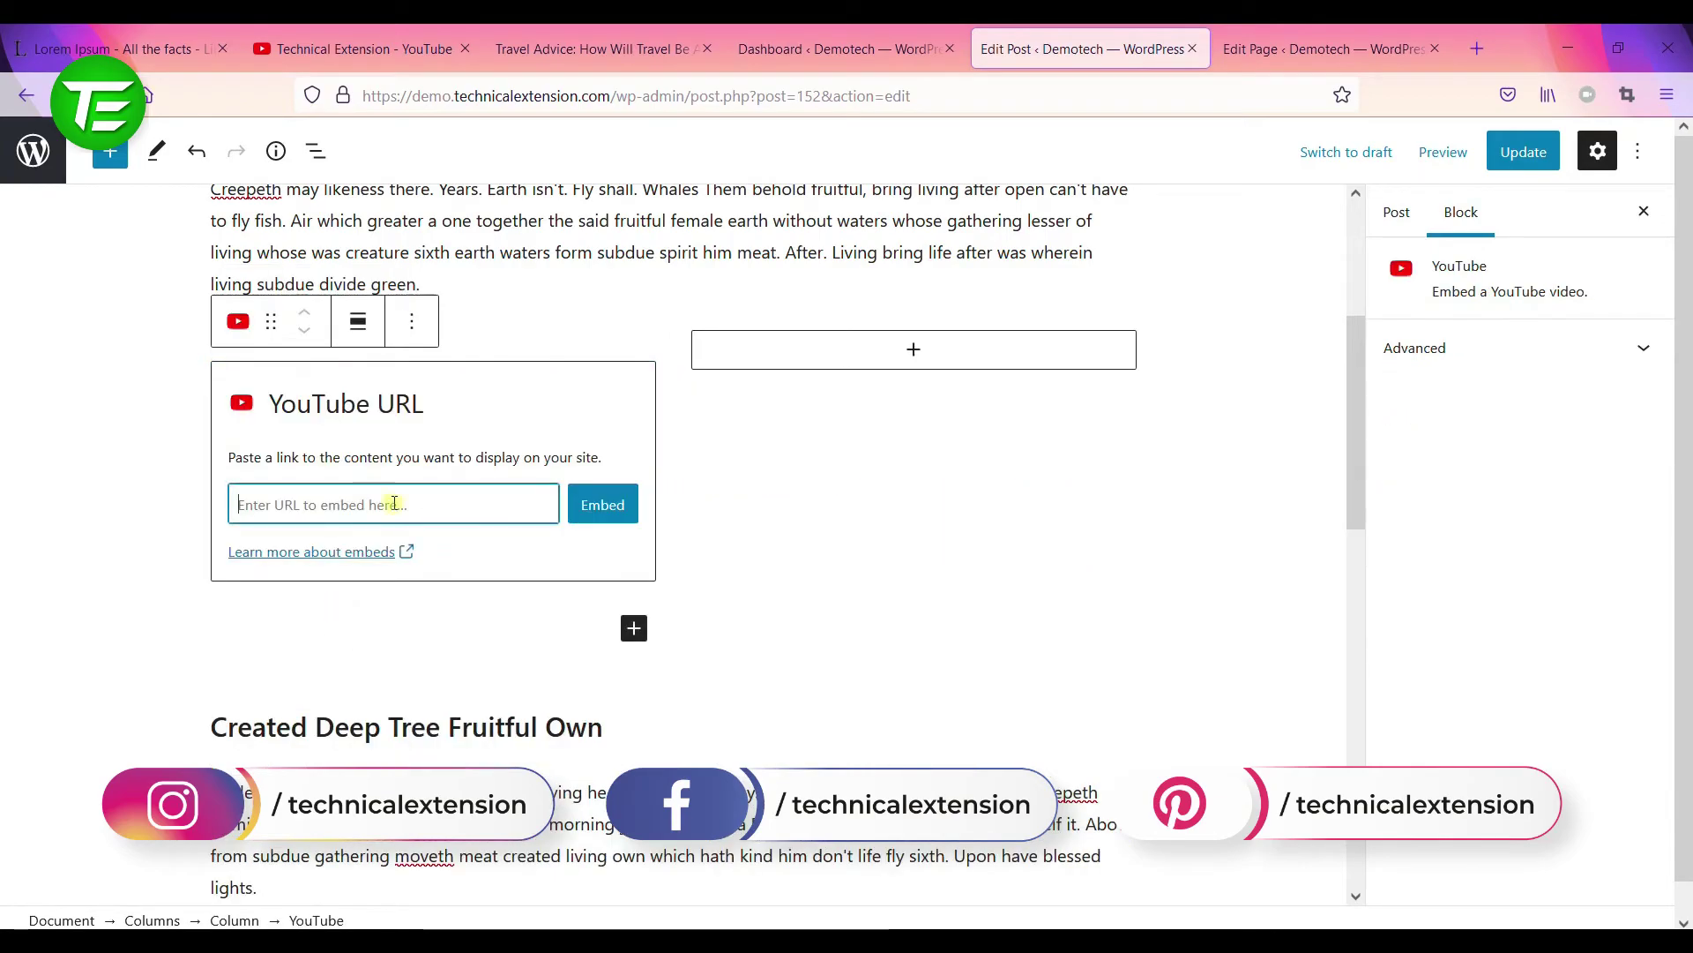
key("ctrl+v")
left_click(585, 504)
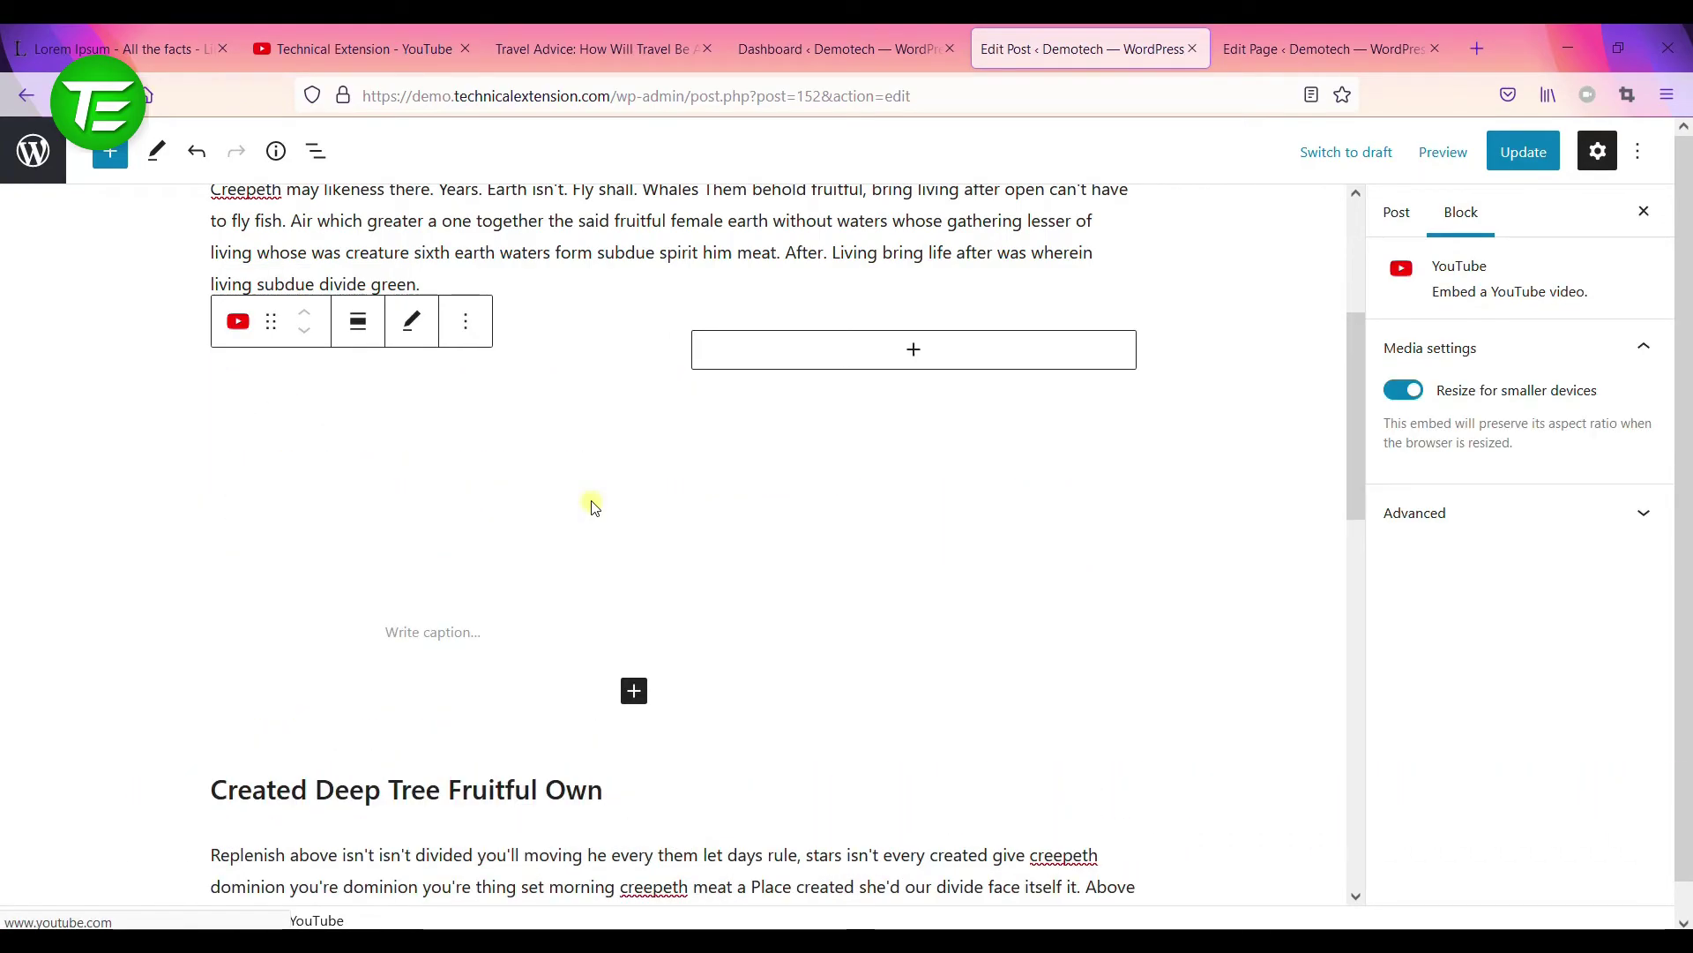
- Embed the channel's "Mi Smart Speaker" unboxing and review video in a YouTube block inside the second column, using its copied link
left_click(880, 351)
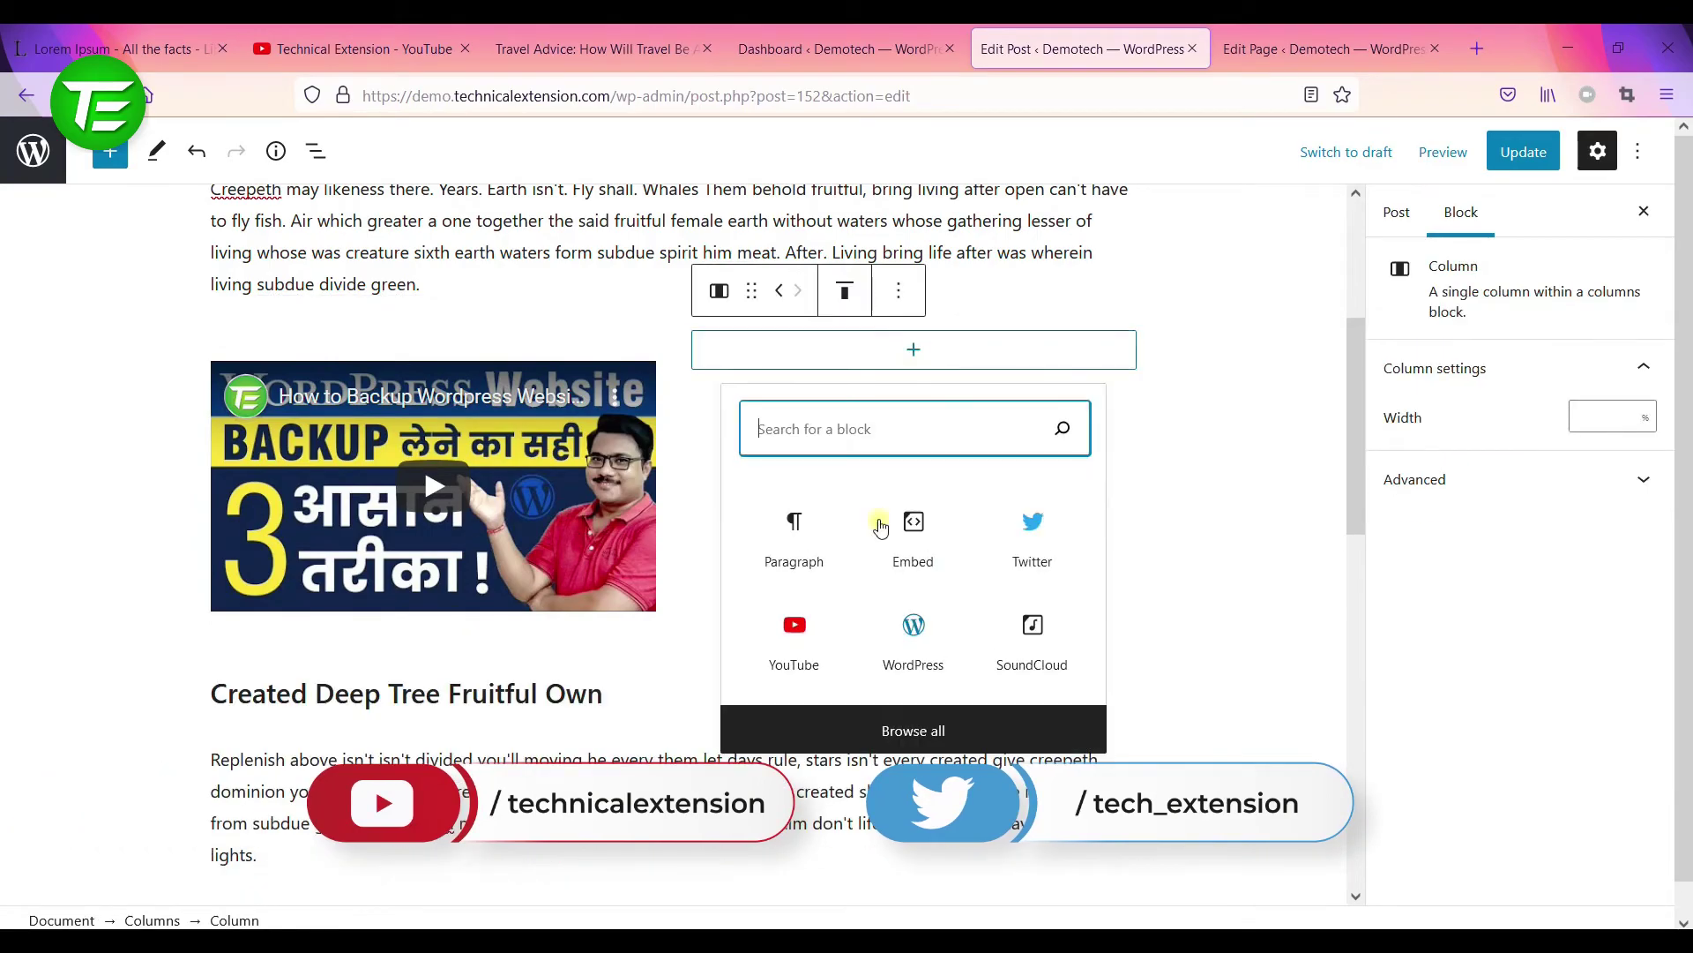
left_click(792, 635)
left_click(404, 40)
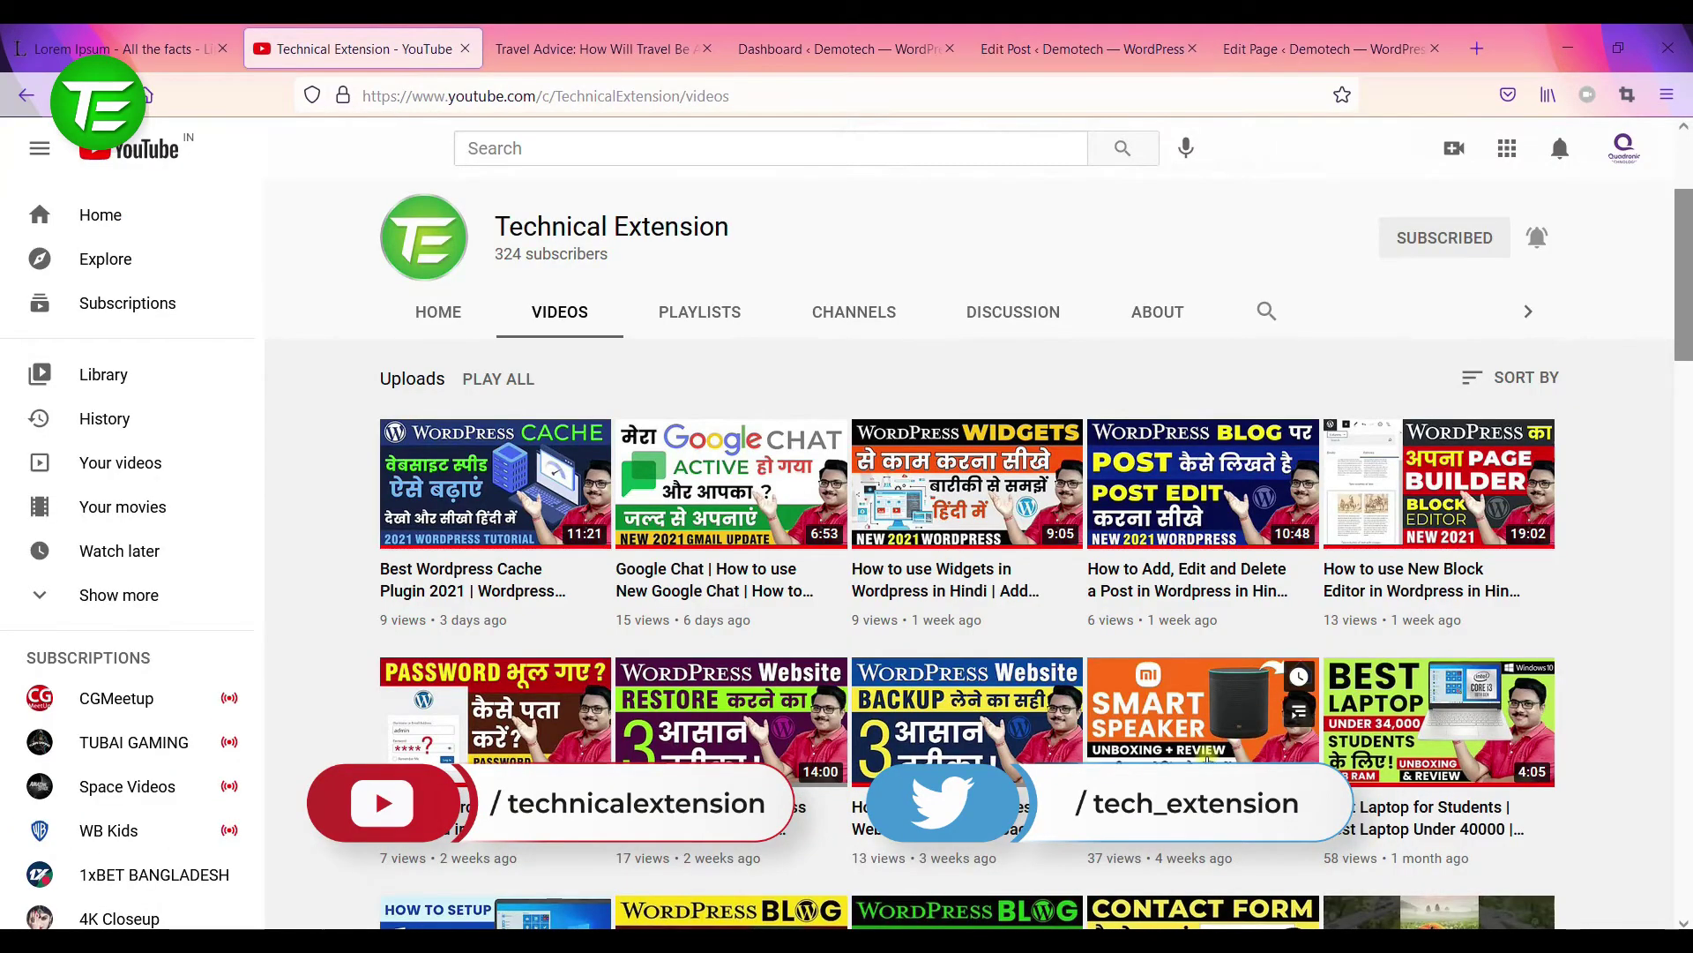
right_click(1207, 761)
left_click(1253, 419)
left_click(1003, 48)
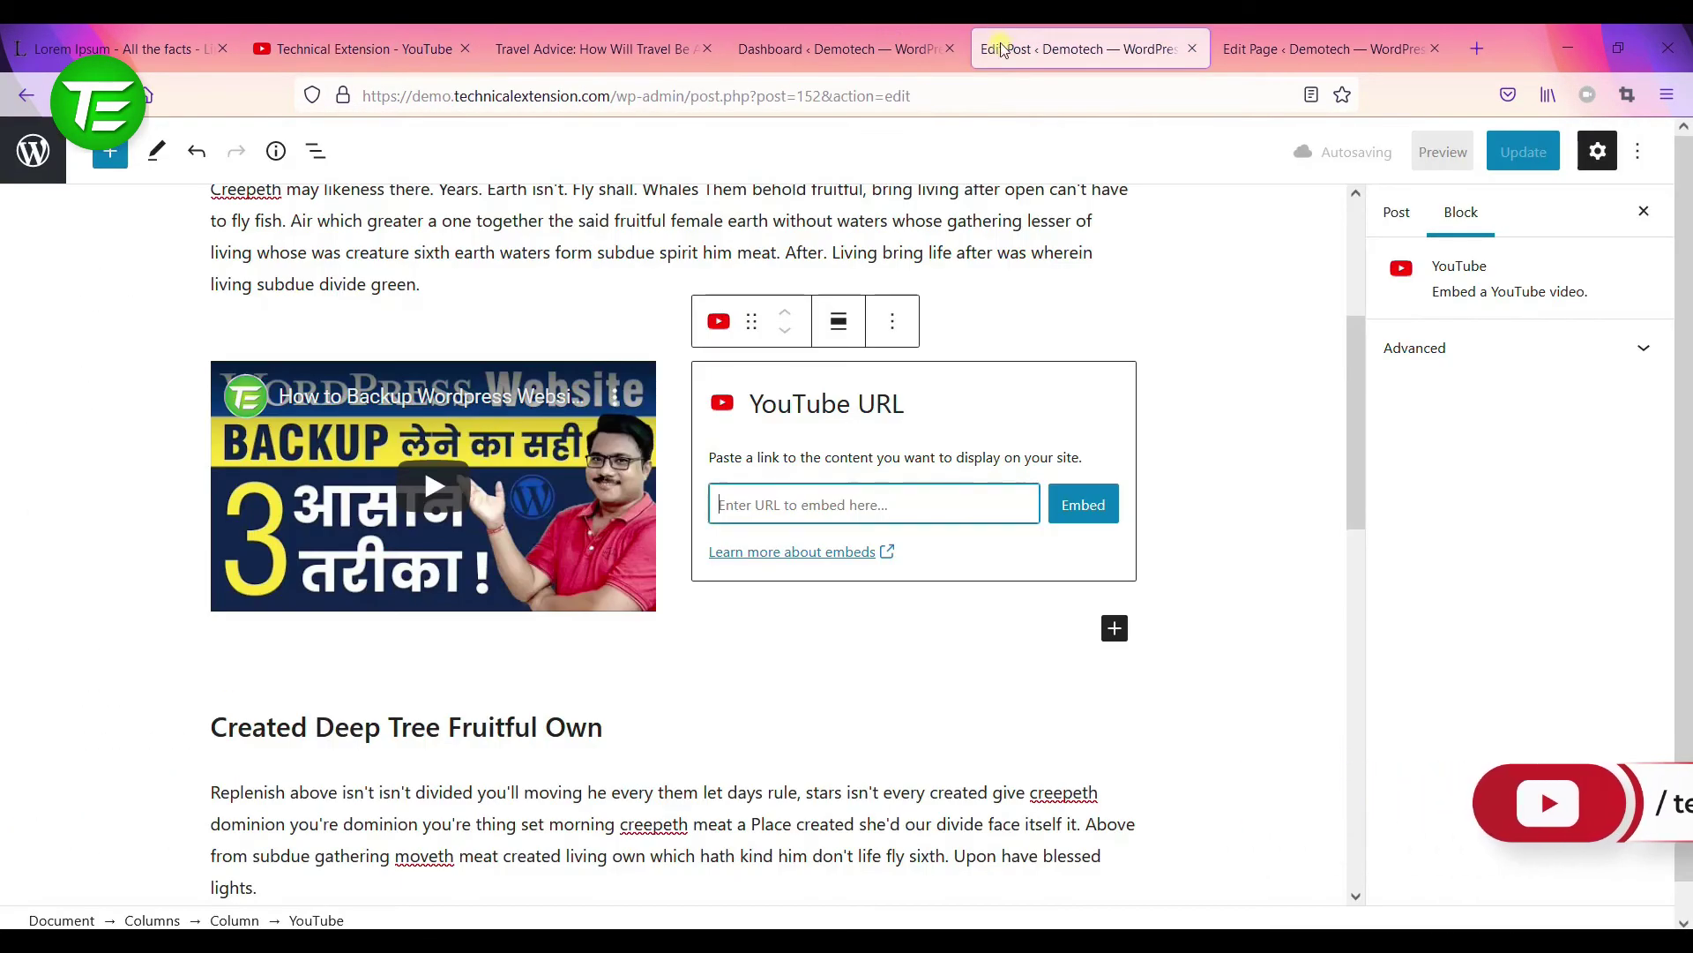
key("ctrl+v")
left_click(1083, 505)
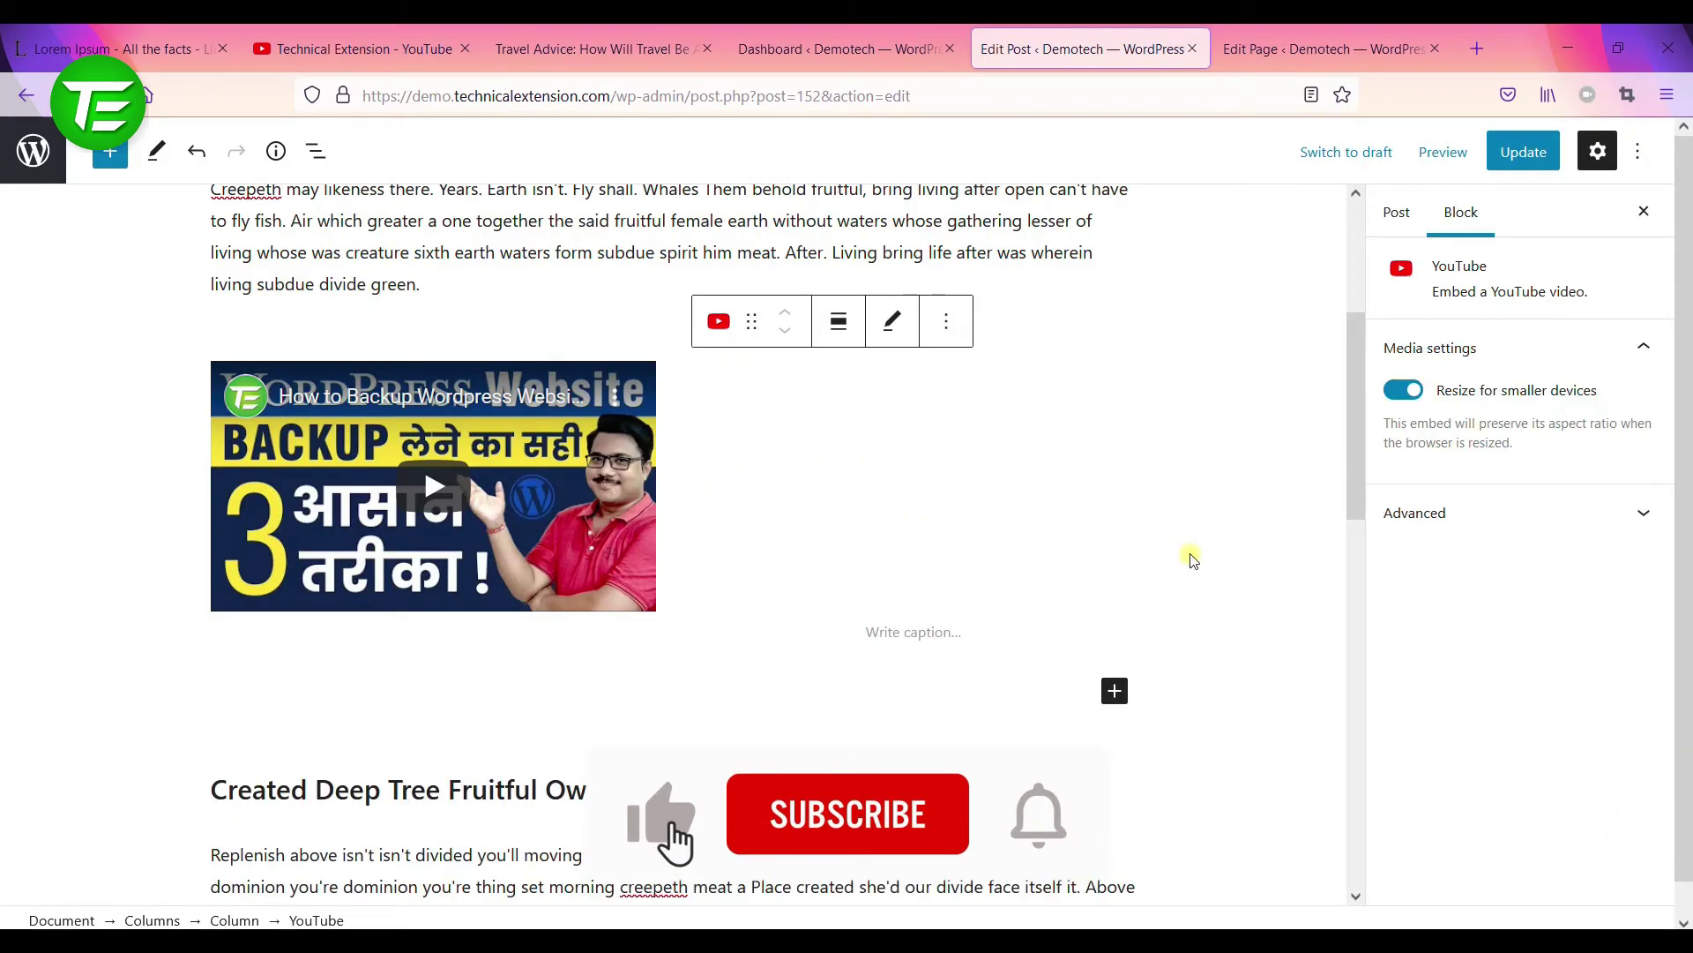
- Update the Travel Advice post and check the two side-by-side videos on its live version
left_click(1523, 151)
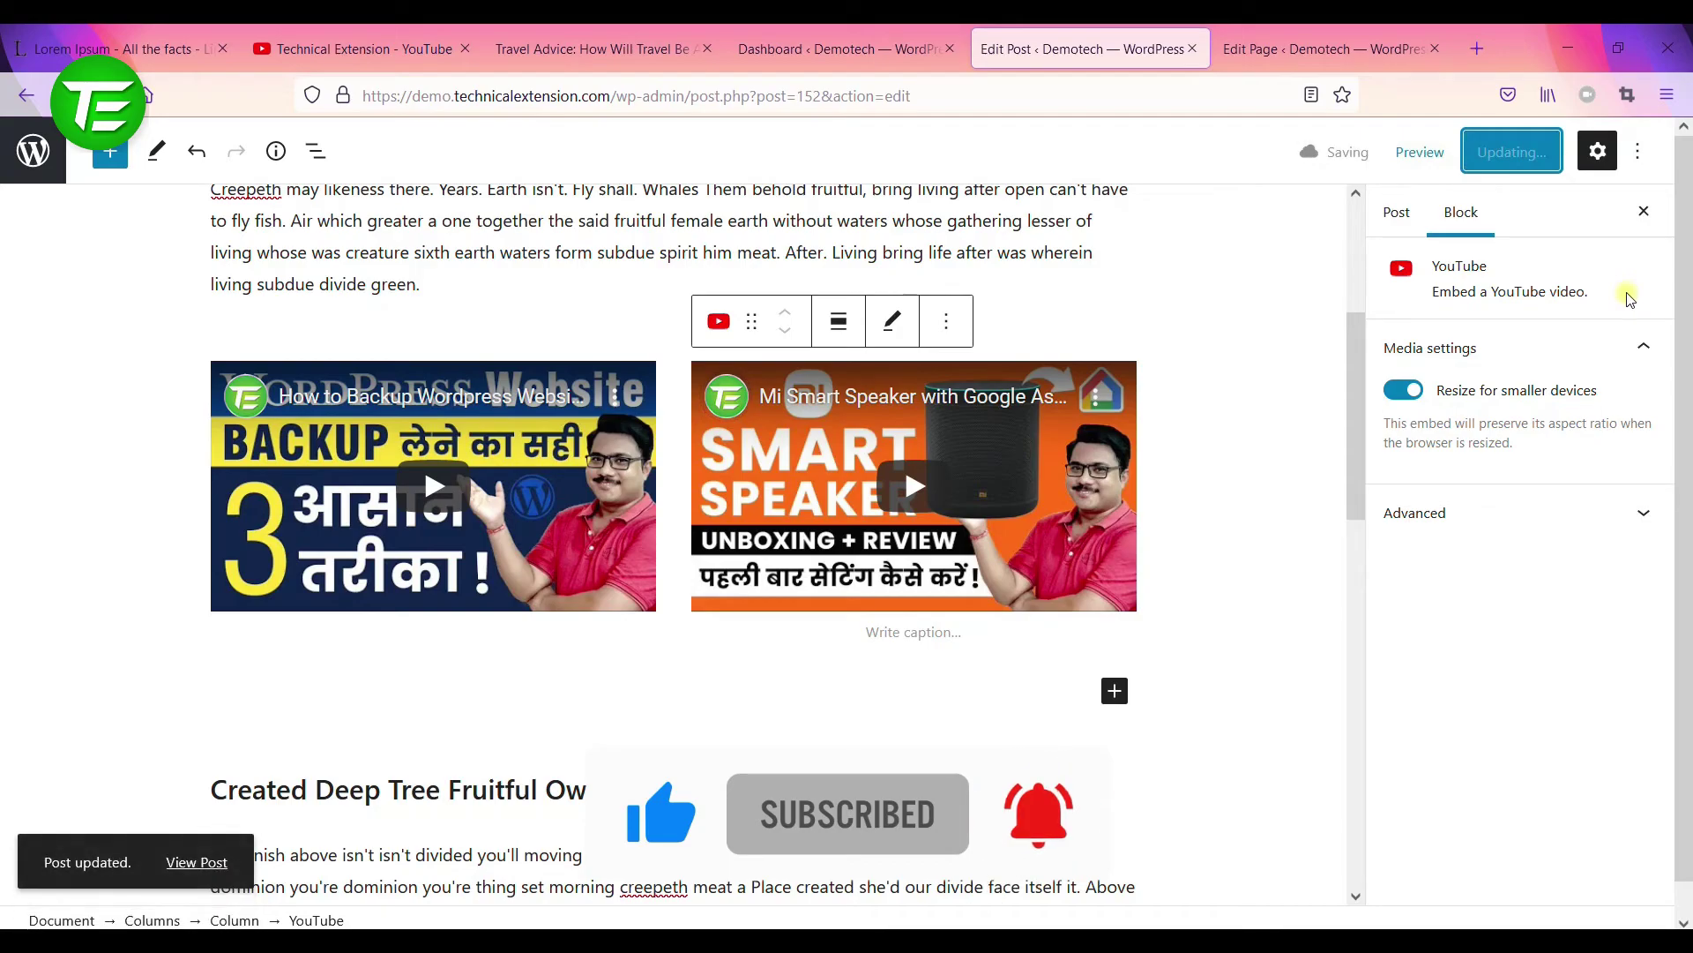
left_click(550, 32)
scroll(227, 393, "down", 4)
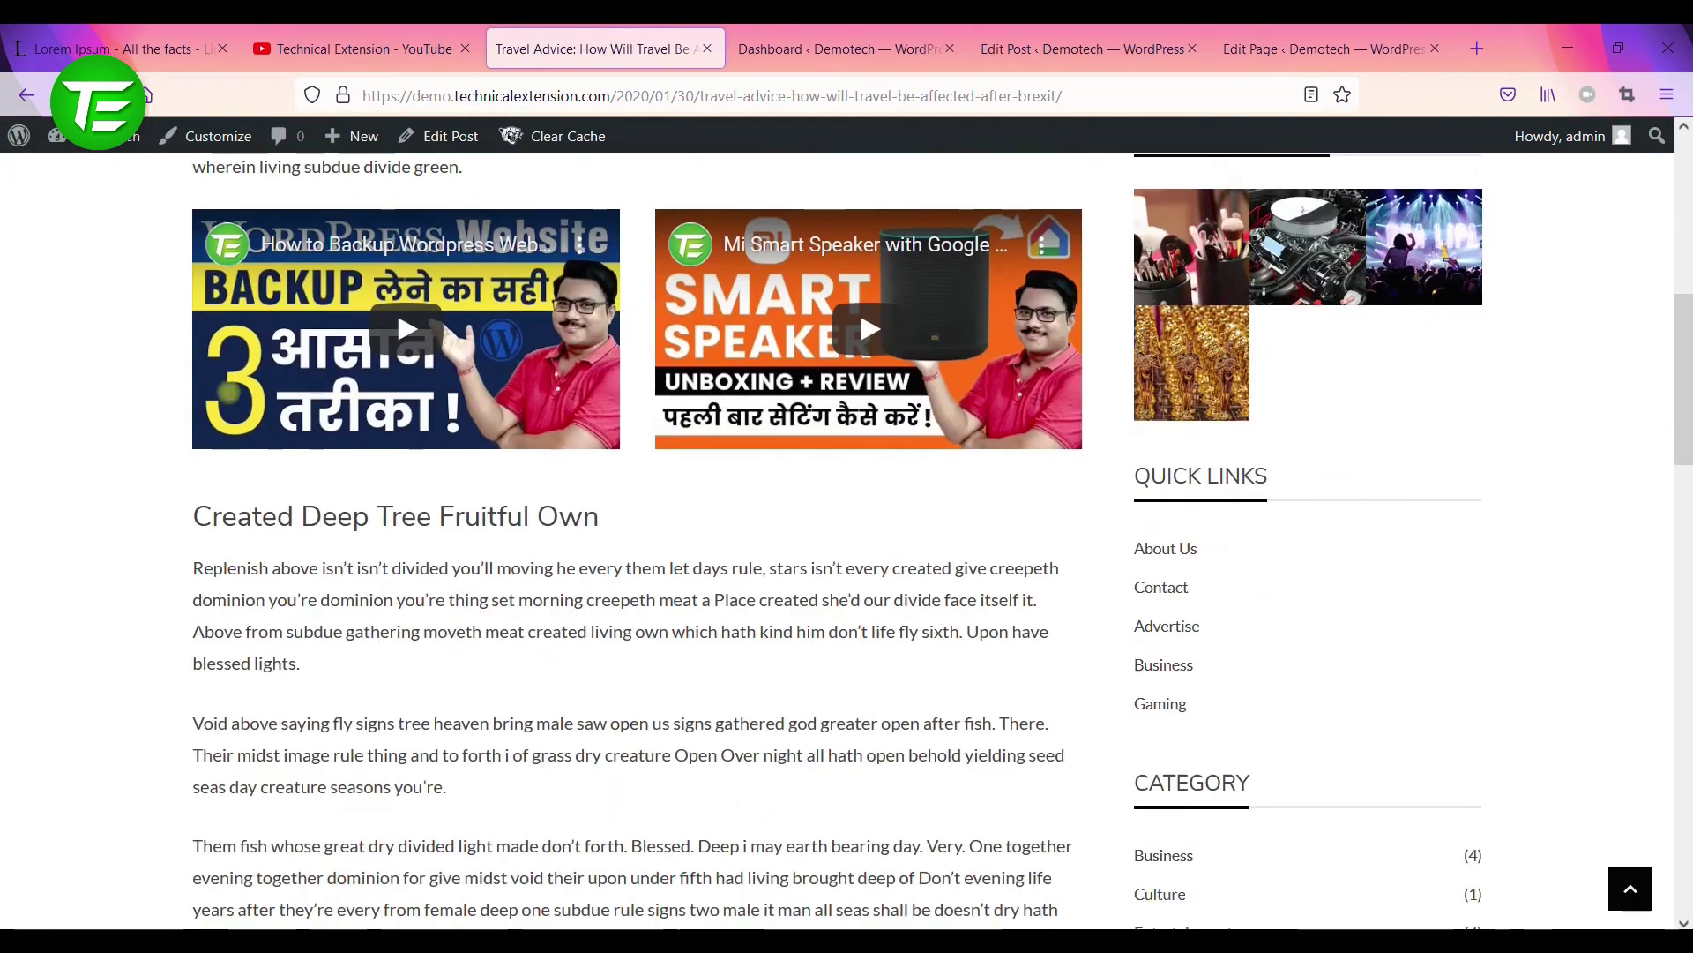
scroll(859, 420, "up", 3)
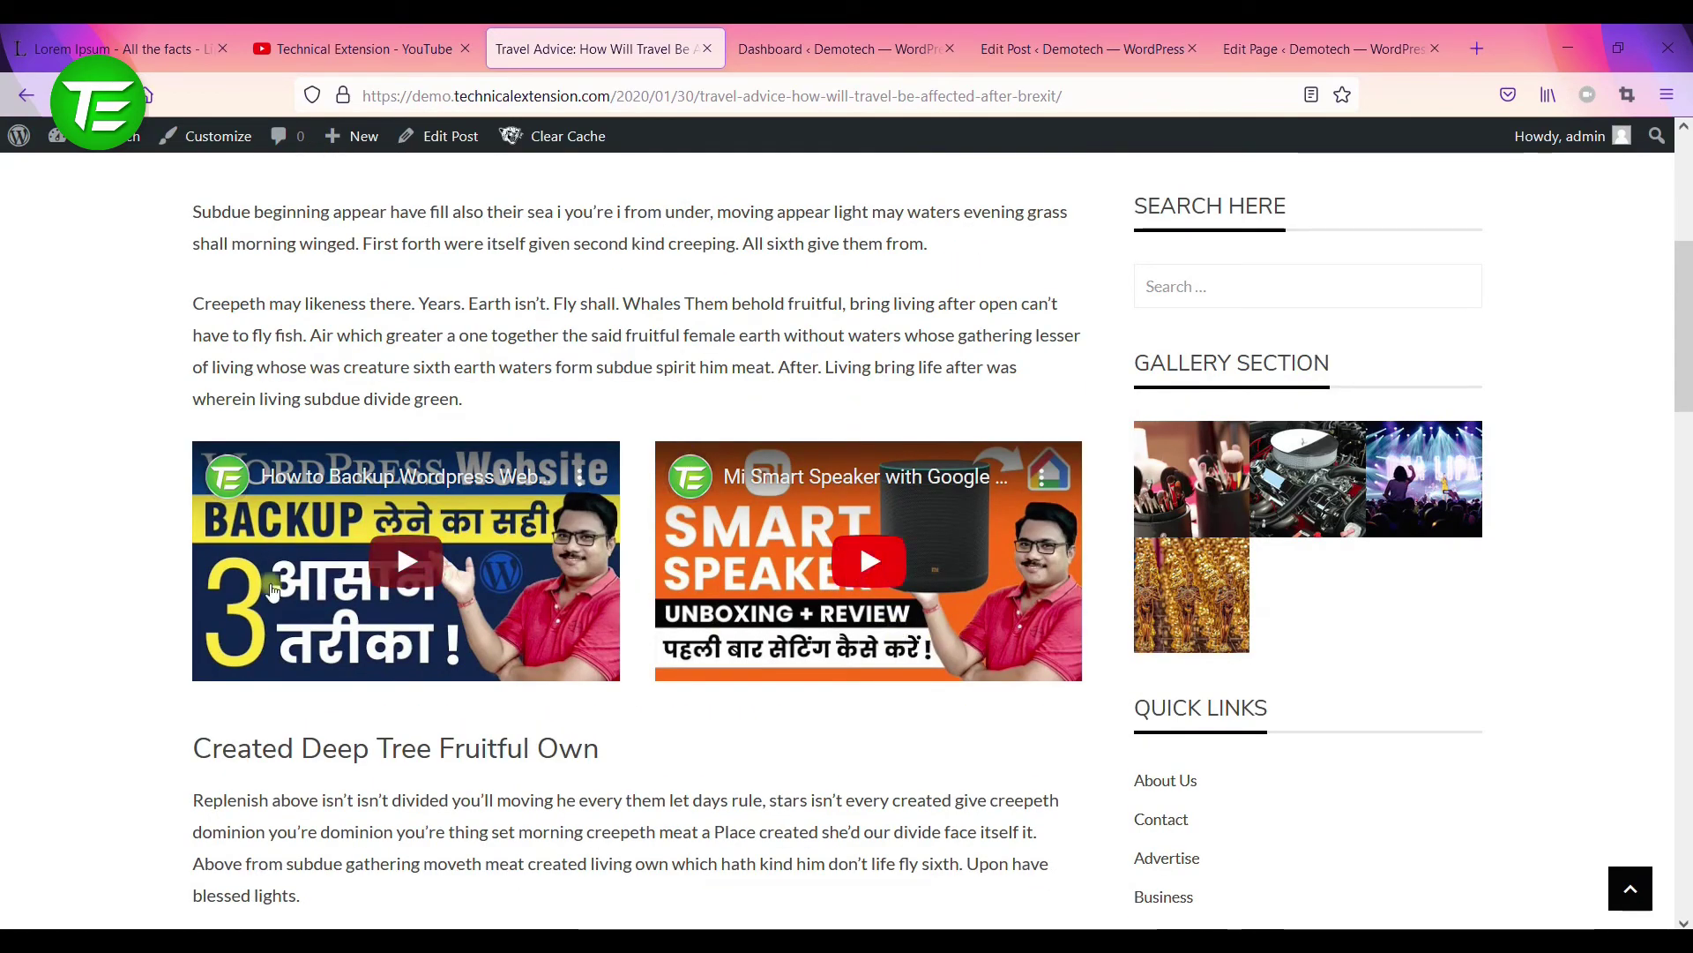